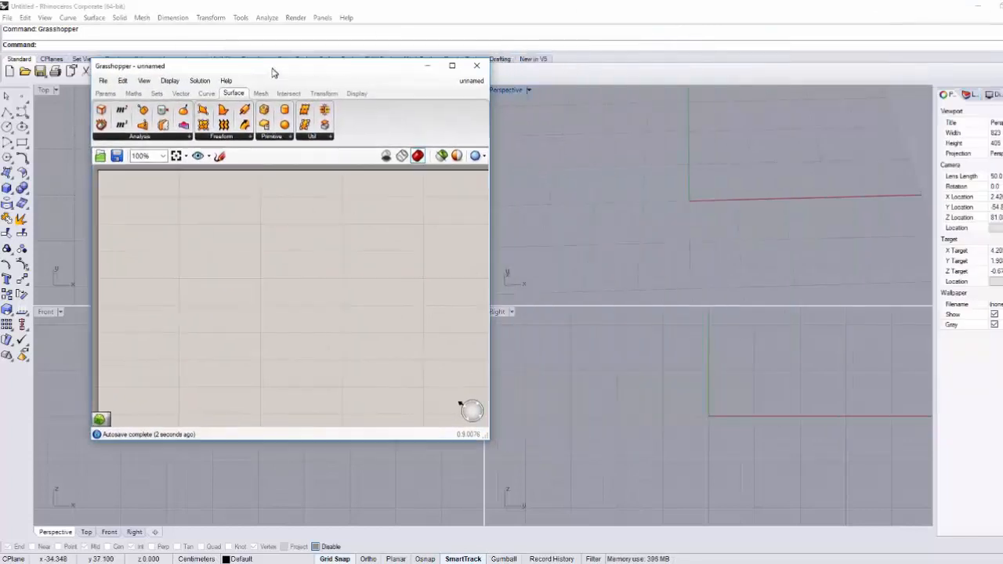
Step: Add an XZ Plane component to the empty Grasshopper canvas
{"action": "right_click_drag", "start_coordinate": [782, 202], "coordinate": [729, 194]}
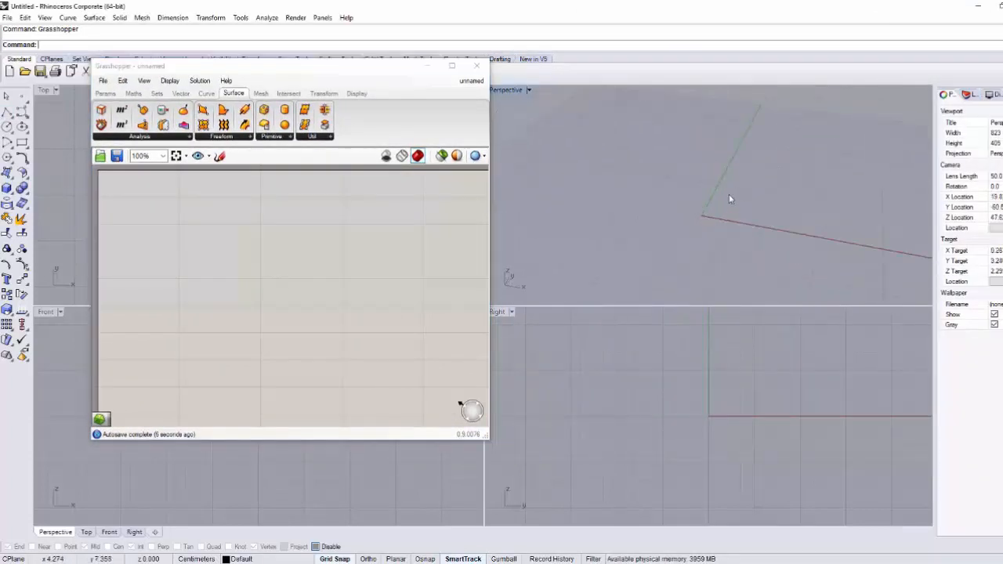
{"action": "right_click_drag", "start_coordinate": [616, 220], "coordinate": [638, 208]}
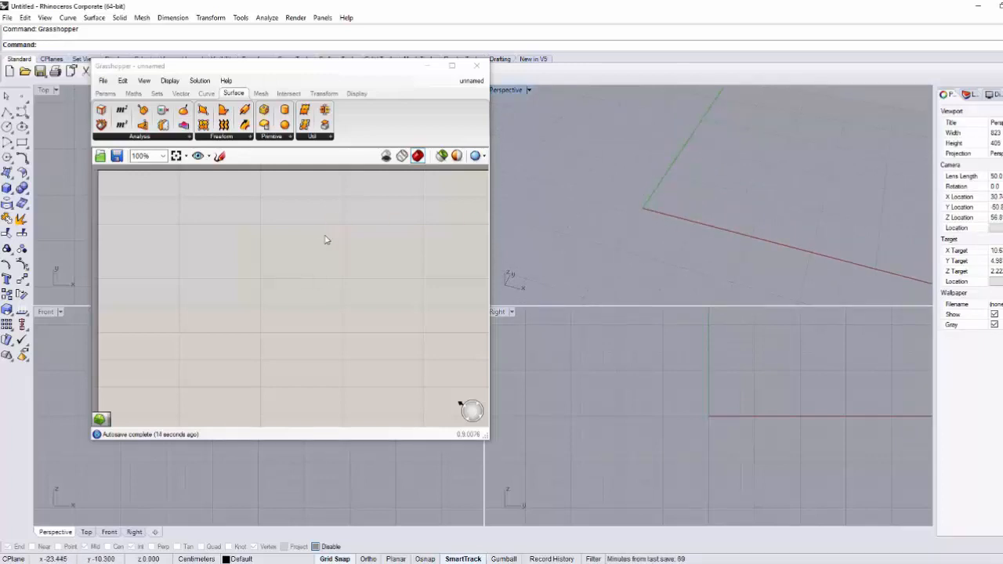
{"action": "left_click", "coordinate": [302, 247]}
{"action": "double_click", "coordinate": [302, 246]}
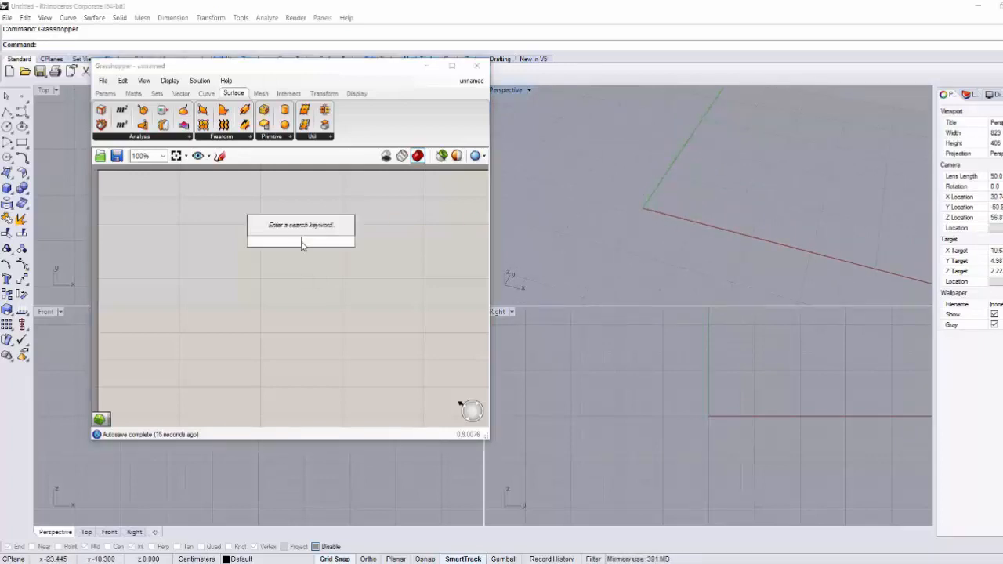
{"action": "type", "text": "ci"}
{"action": "key", "text": "BackSpace"}
{"action": "key", "text": "BackSpace"}
{"action": "type", "text": "xz"}
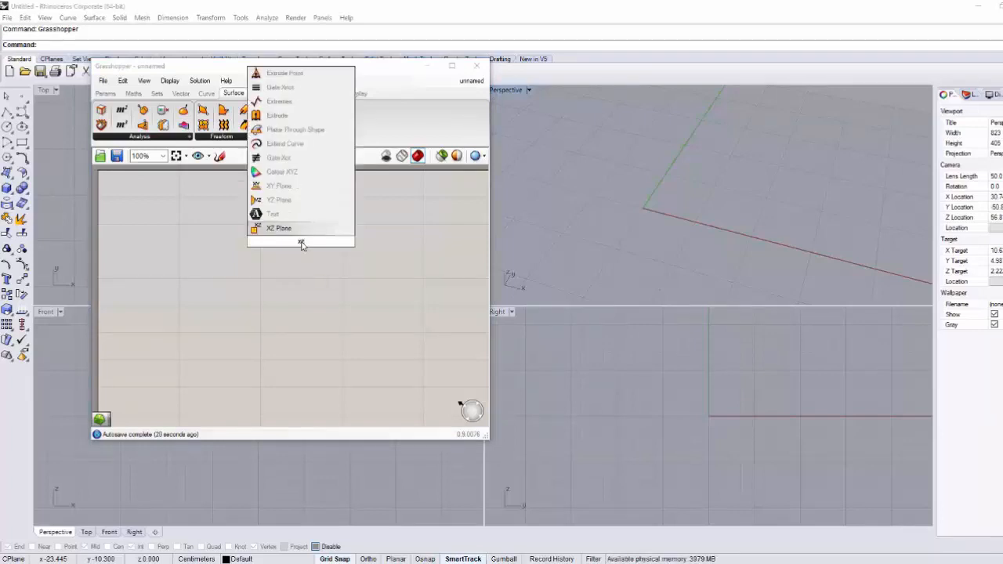
{"action": "key", "text": "Return"}
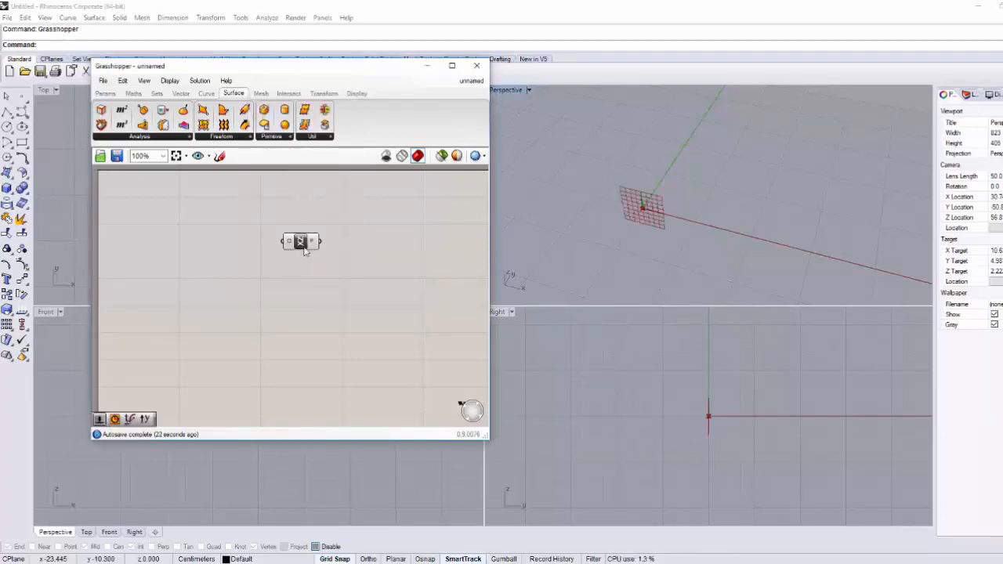
Step: Move the XZ Plane component nearer to the canvas's upper-left corner and view its plane in the perspective viewport
{"action": "left_click_drag", "start_coordinate": [302, 240], "coordinate": [236, 228]}
{"action": "right_click_drag", "start_coordinate": [276, 274], "coordinate": [302, 277]}
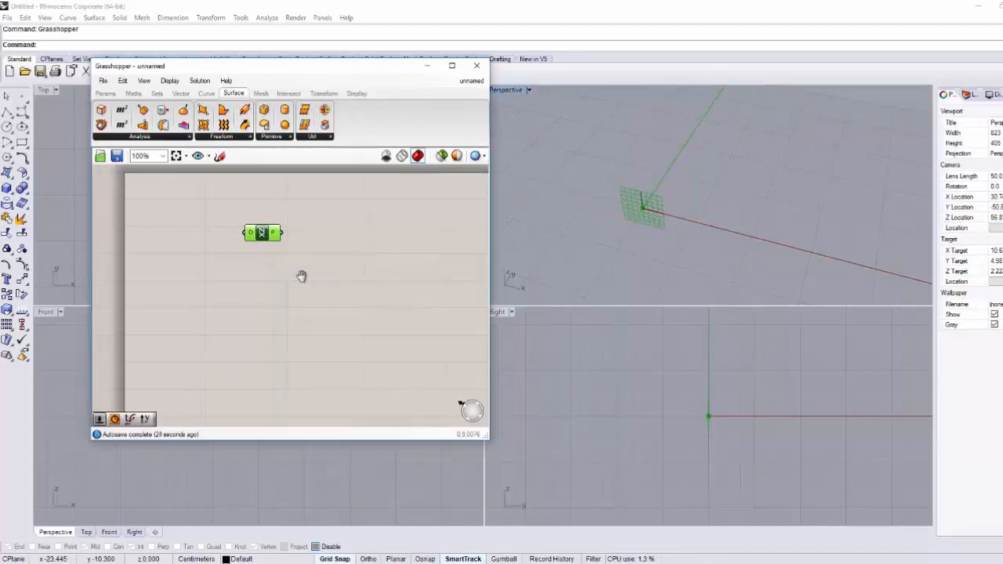
{"action": "mouse_move", "coordinate": [633, 216]}
{"action": "right_mouse_down"}
{"action": "mouse_move", "coordinate": [626, 177]}
{"action": "mouse_move", "coordinate": [635, 205]}
{"action": "right_mouse_up"}
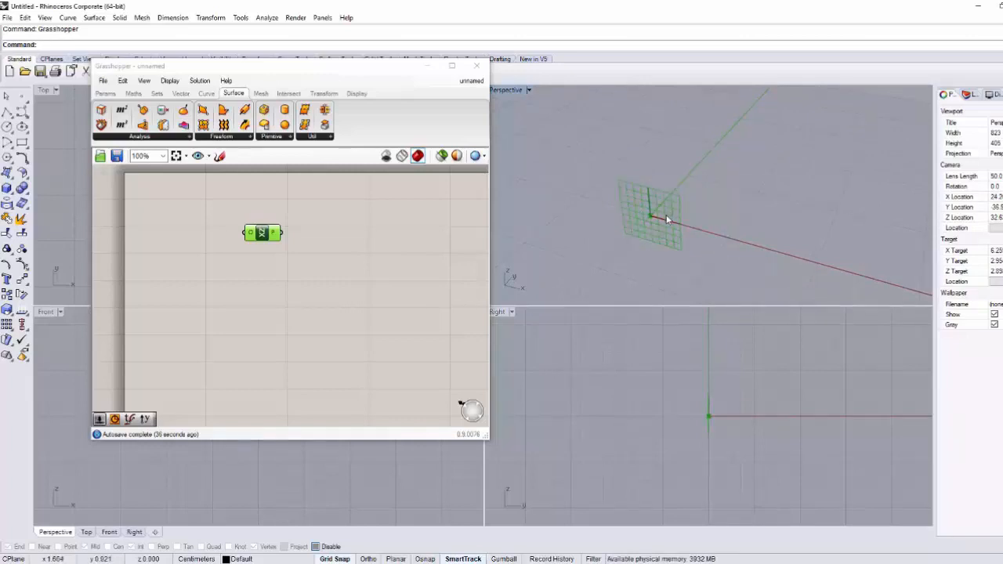
{"action": "right_click_drag", "start_coordinate": [652, 214], "coordinate": [636, 202]}
{"action": "left_click_drag", "start_coordinate": [261, 234], "coordinate": [245, 221]}
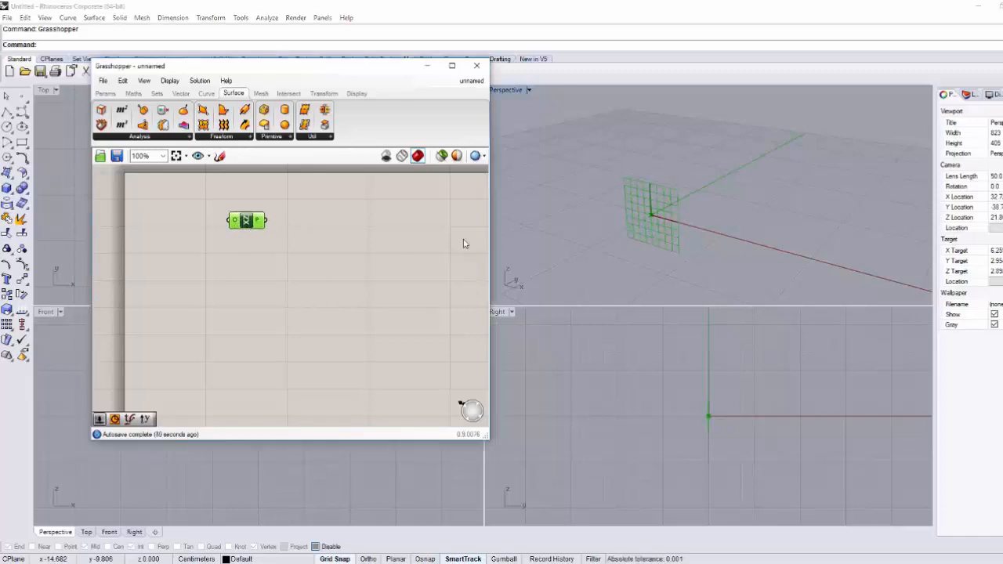
{"action": "right_click_drag", "start_coordinate": [613, 200], "coordinate": [682, 195]}
{"action": "double_click", "coordinate": [282, 288]}
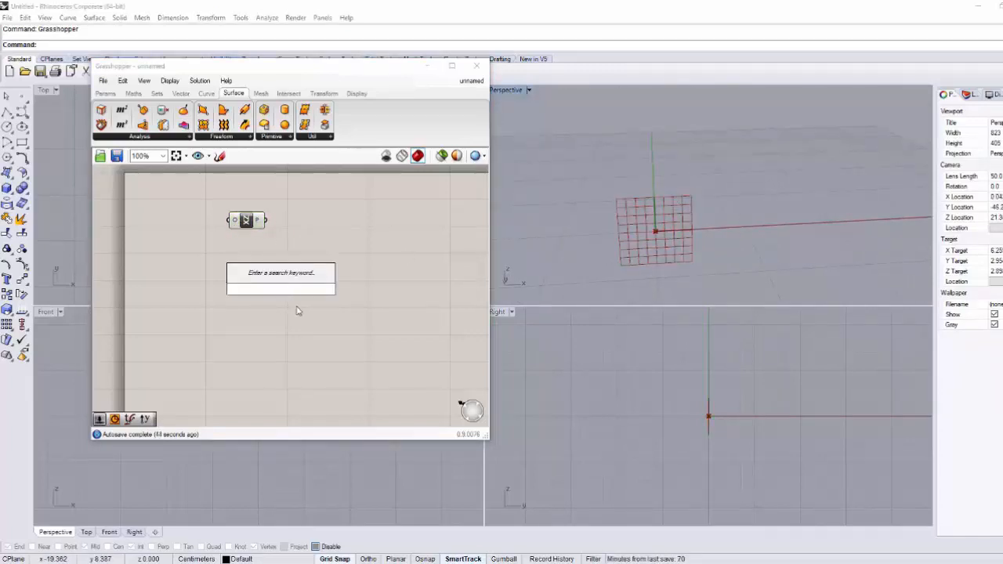
{"action": "double_click", "coordinate": [312, 198]}
{"action": "double_click", "coordinate": [332, 239]}
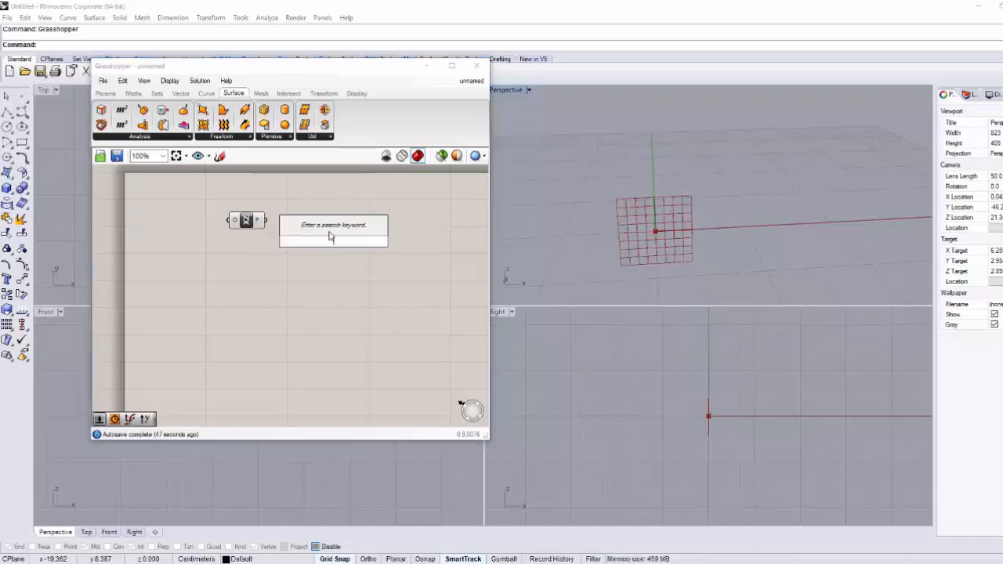
{"action": "double_click", "coordinate": [313, 296]}
{"action": "type", "text": "xz"}
{"action": "left_click", "coordinate": [302, 280]}
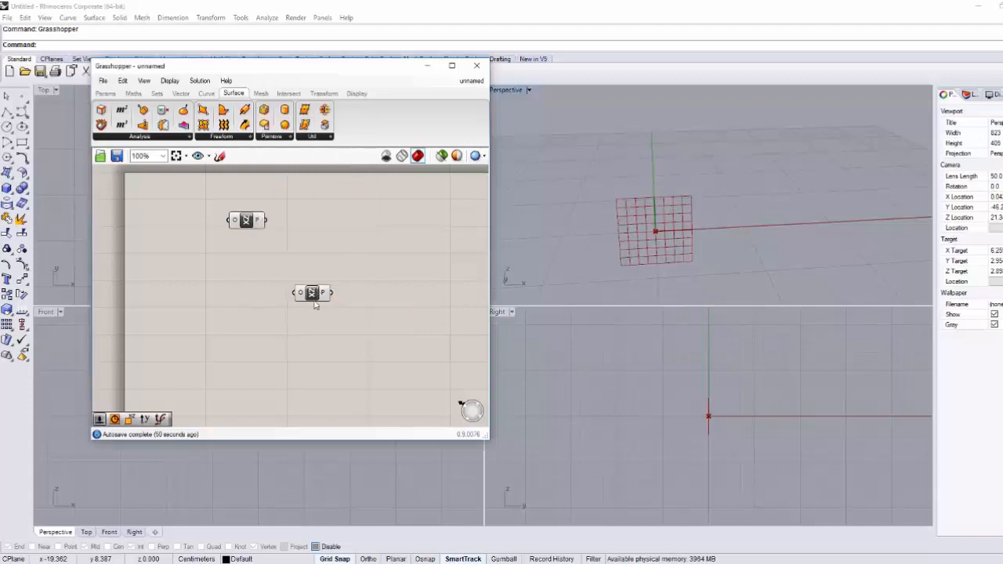
{"action": "left_click_drag", "start_coordinate": [314, 292], "coordinate": [281, 270]}
{"action": "left_click", "coordinate": [276, 282]}
{"action": "scroll", "coordinate": [345, 275], "scroll_direction": "up", "scroll_amount": 1}
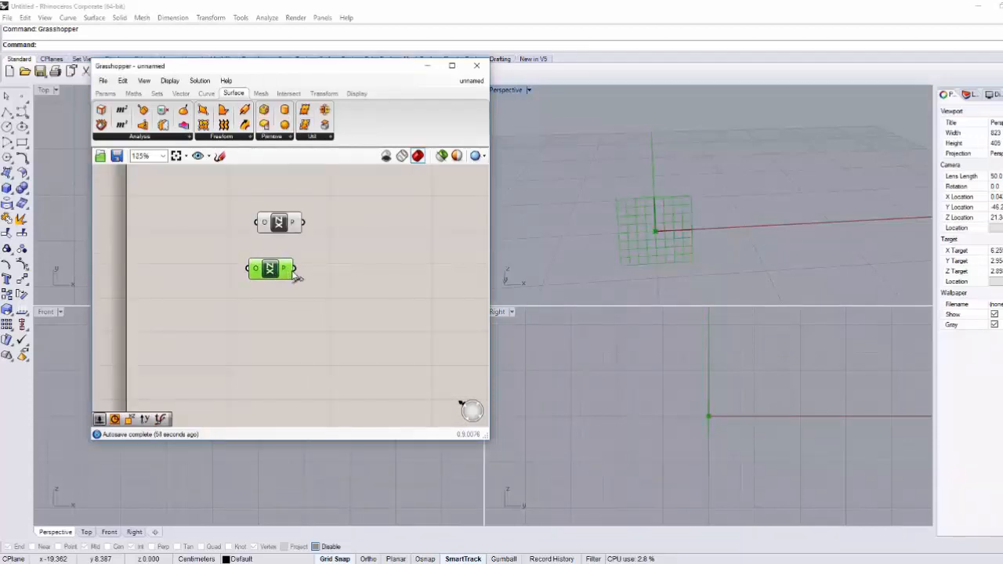
{"action": "key", "text": "Delete"}
Step: Add a Circle component beside the XZ Plane component and connect the plane output to the circle's plane input
{"action": "double_click", "coordinate": [385, 237]}
{"action": "type", "text": "c"}
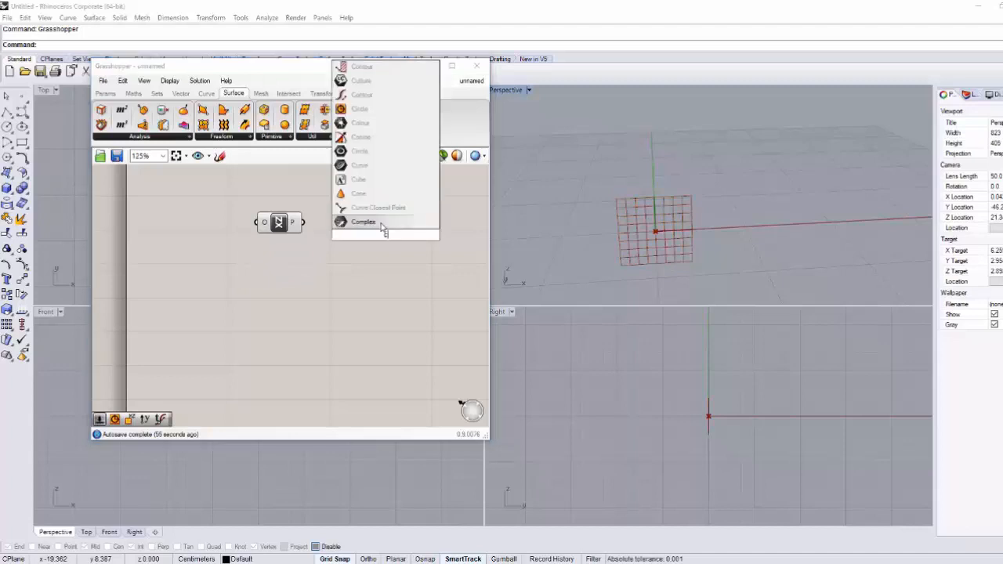
{"action": "type", "text": "irc"}
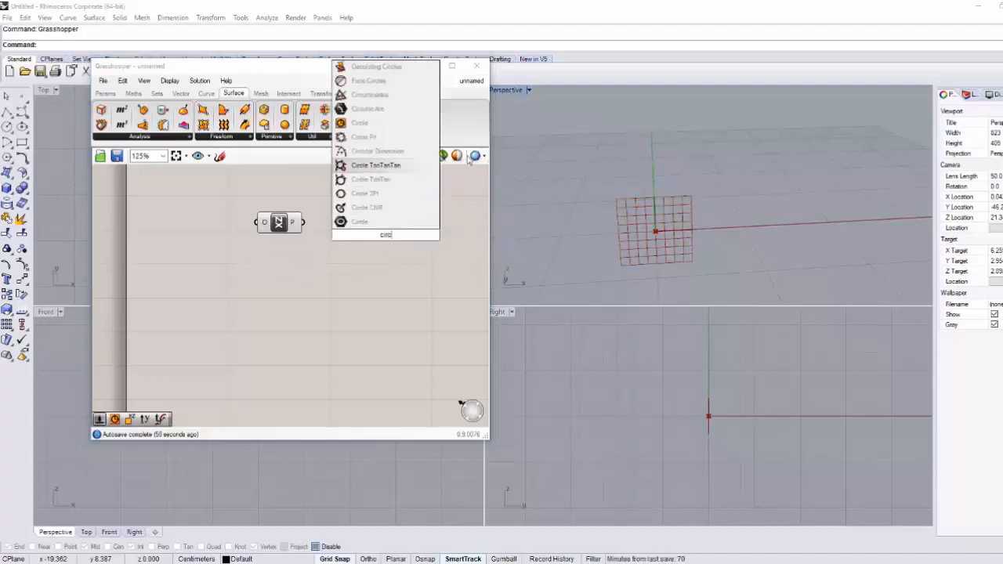
{"action": "type", "text": "l"}
{"action": "key", "text": "Return"}
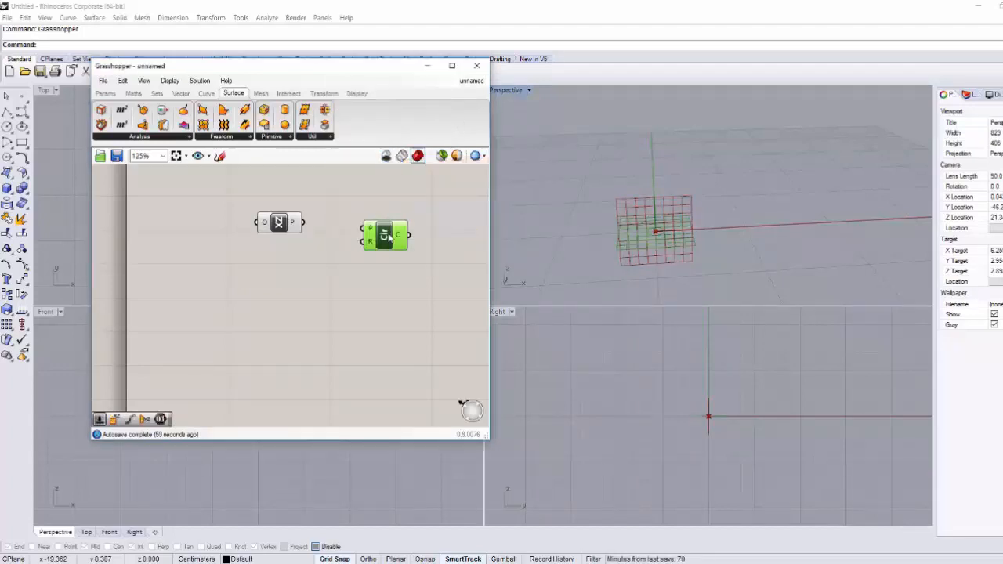
{"action": "left_click_drag", "start_coordinate": [303, 223], "coordinate": [370, 228]}
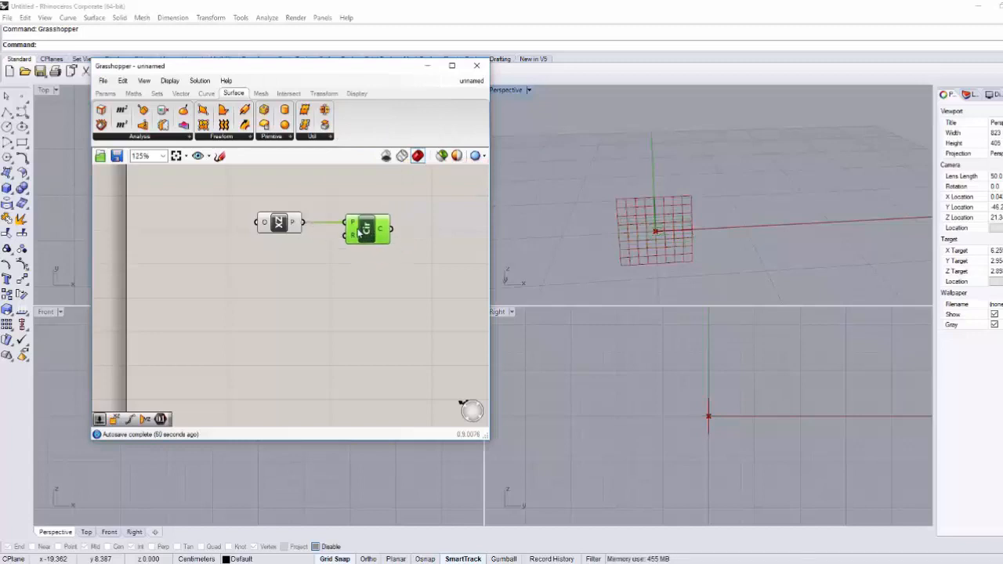
{"action": "left_click", "coordinate": [361, 264]}
{"action": "left_click", "coordinate": [670, 210]}
{"action": "left_click", "coordinate": [366, 241]}
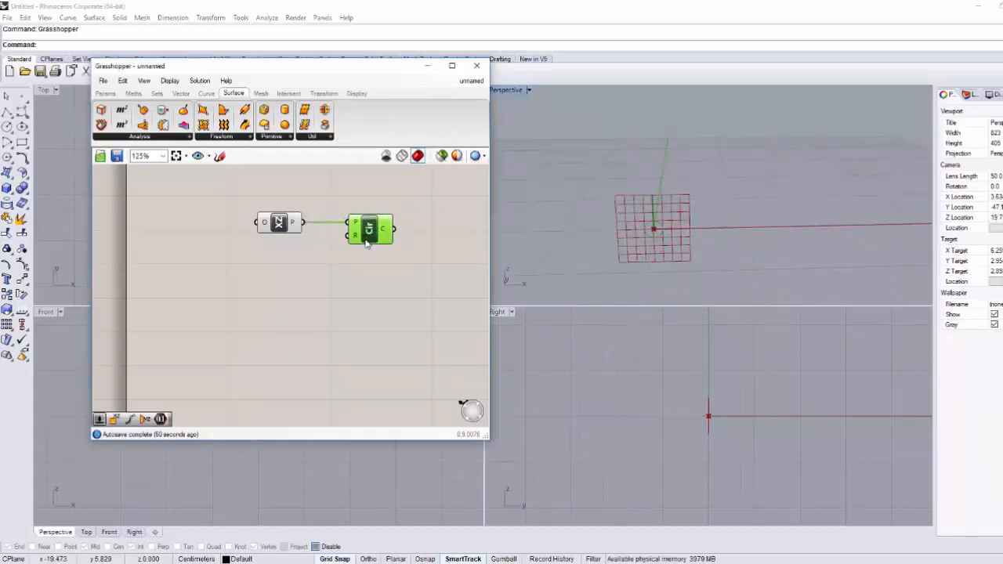
Step: Set the circle's radius input to 9 and place the Circle component close to the XZ Plane component
{"action": "right_click", "coordinate": [356, 238]}
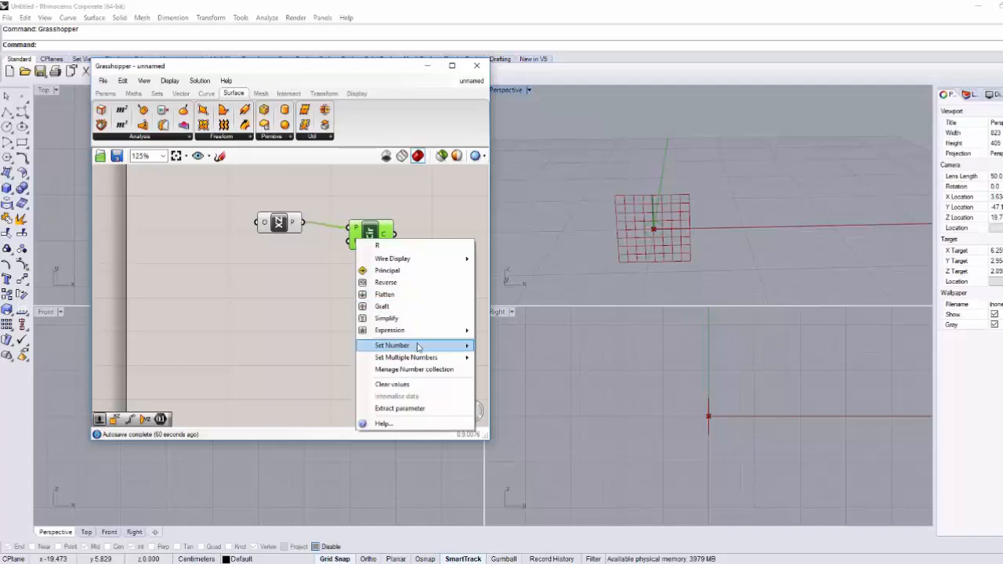
{"action": "mouse_move", "coordinate": [451, 348]}
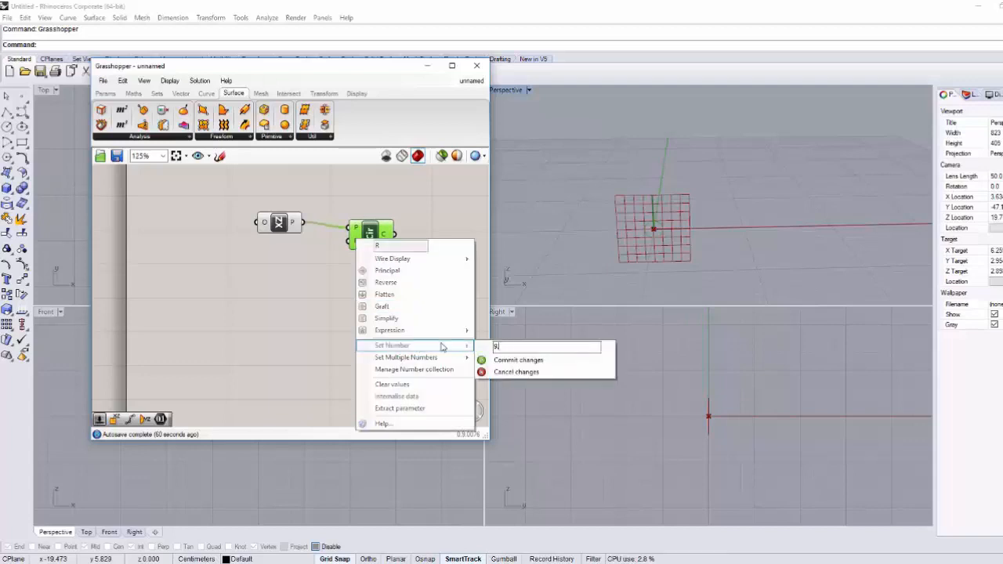
{"action": "type", "text": "9"}
{"action": "left_click", "coordinate": [481, 360]}
{"action": "right_click_drag", "start_coordinate": [646, 226], "coordinate": [675, 241]}
{"action": "right_click_drag", "start_coordinate": [326, 262], "coordinate": [288, 273]}
{"action": "left_click_drag", "start_coordinate": [337, 251], "coordinate": [320, 248]}
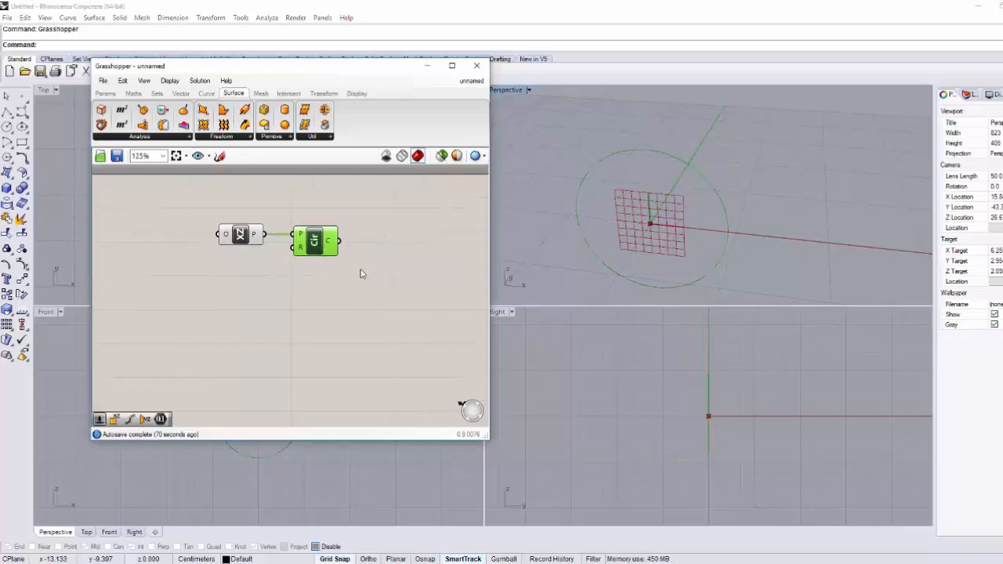
{"action": "right_click_drag", "start_coordinate": [365, 282], "coordinate": [368, 299]}
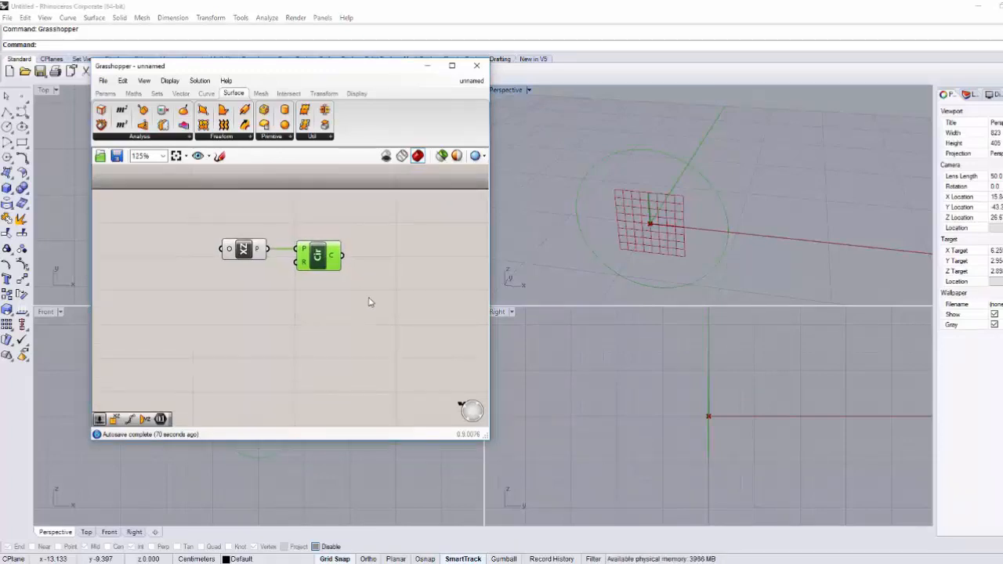
{"action": "right_click_drag", "start_coordinate": [697, 225], "coordinate": [757, 173]}
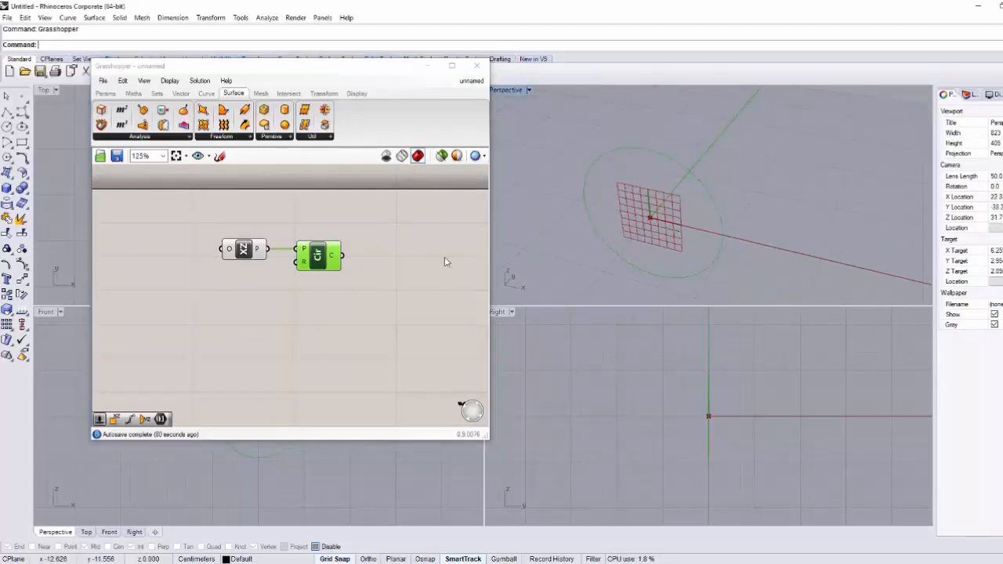
{"action": "mouse_move", "coordinate": [645, 217]}
{"action": "right_mouse_down"}
{"action": "mouse_move", "coordinate": [632, 228]}
{"action": "mouse_move", "coordinate": [648, 226]}
{"action": "right_mouse_up"}
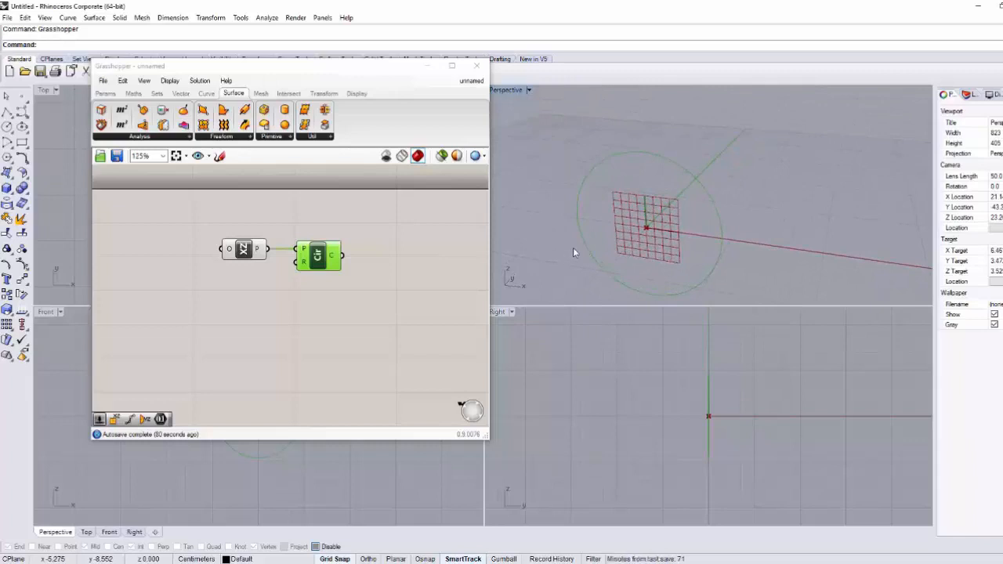
{"action": "mouse_move", "coordinate": [321, 256]}
{"action": "left_mouse_down"}
{"action": "mouse_move", "coordinate": [319, 269]}
{"action": "mouse_move", "coordinate": [319, 258]}
{"action": "left_mouse_up"}
Step: Add a second Circle component and place it just beside the first one
{"action": "double_click", "coordinate": [394, 272]}
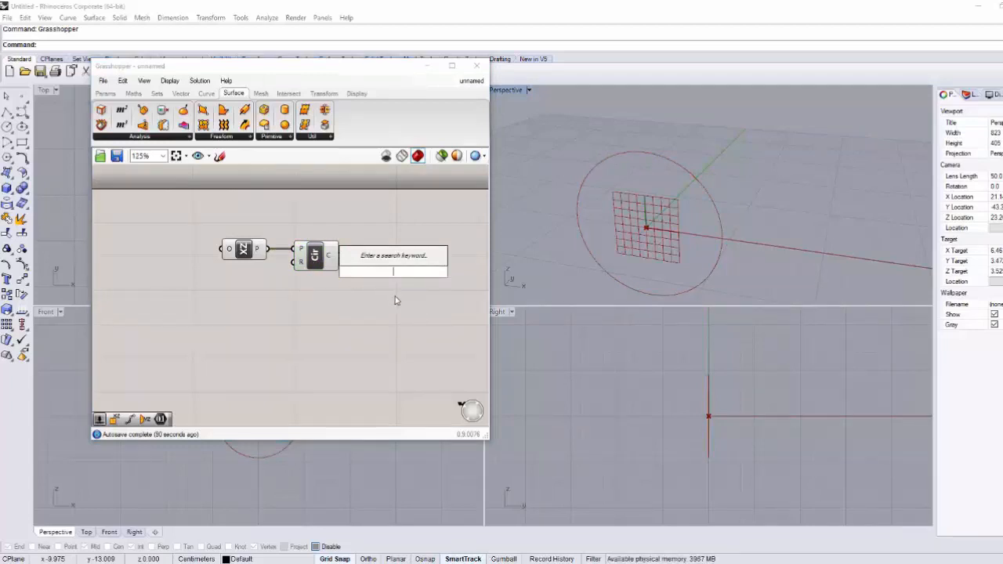
{"action": "type", "text": "cir"}
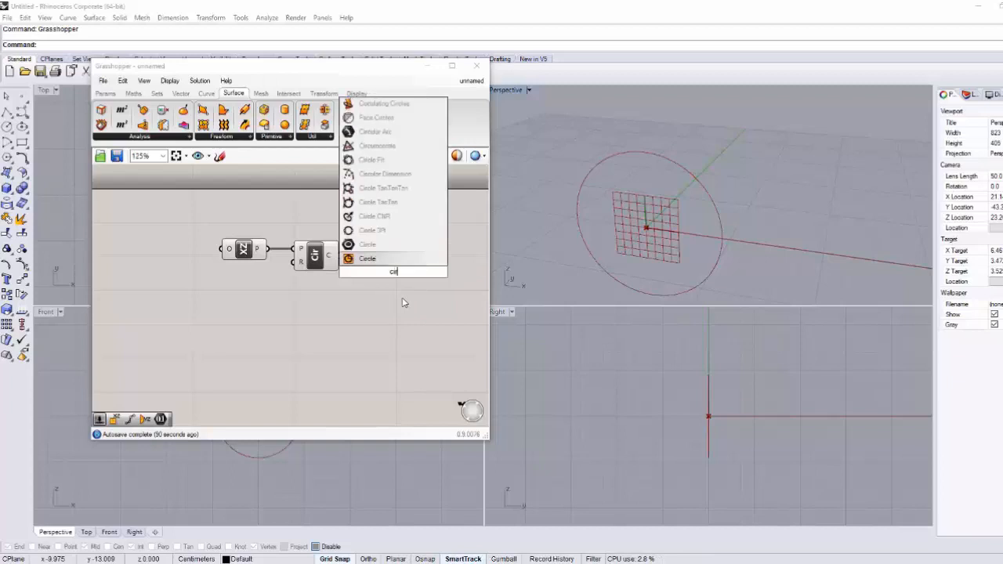
{"action": "type", "text": "cle"}
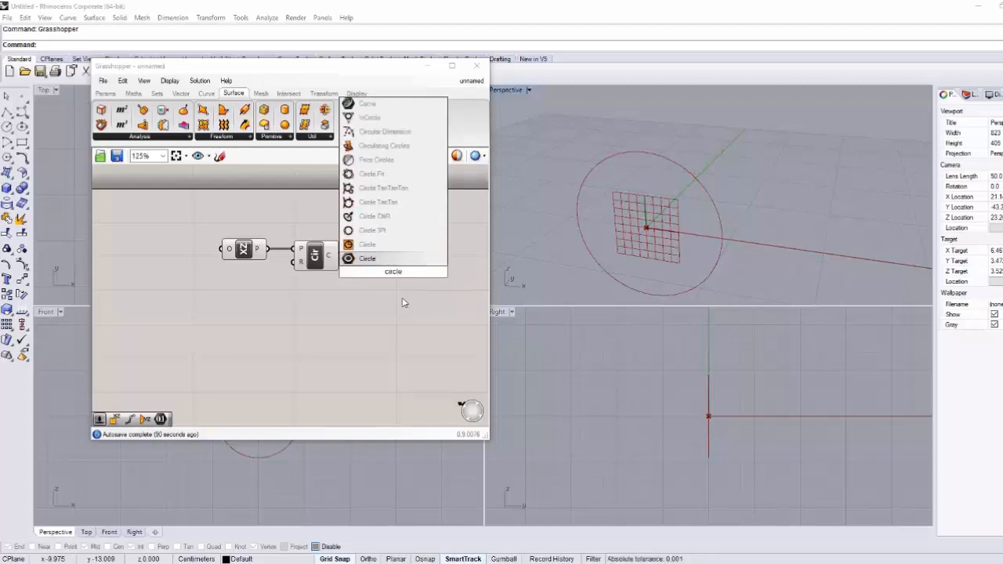
{"action": "key", "text": "Return"}
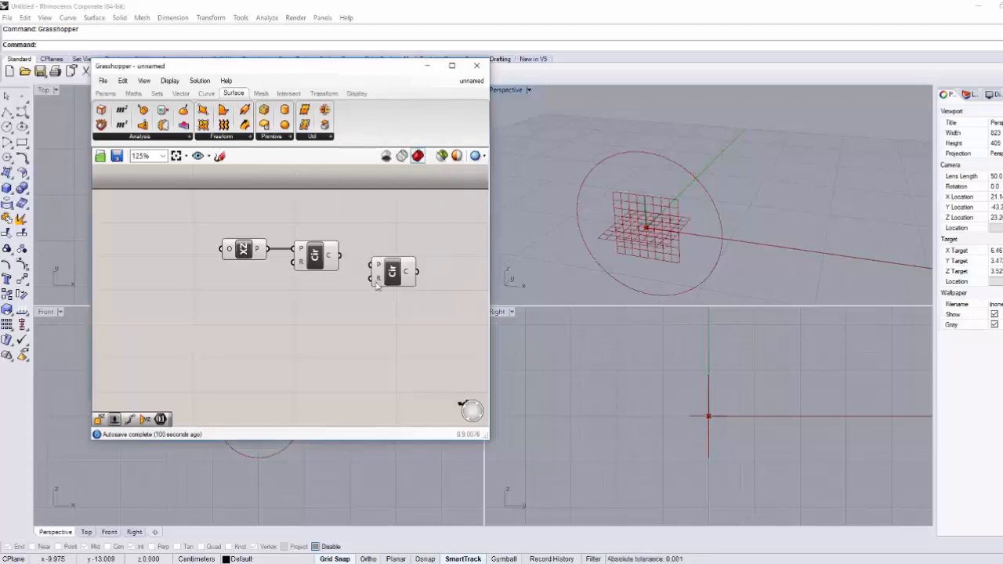
{"action": "left_click_drag", "start_coordinate": [377, 286], "coordinate": [379, 290]}
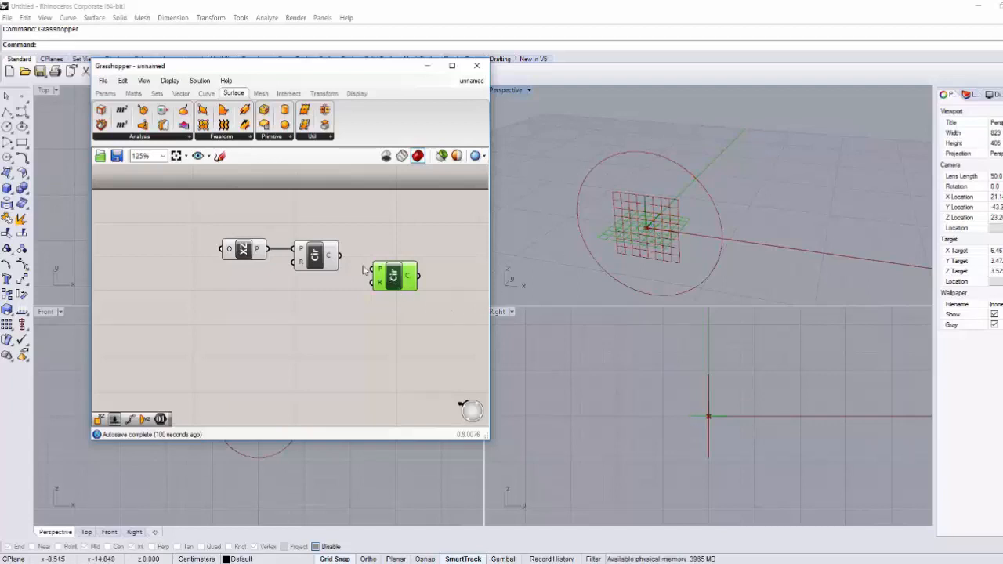
{"action": "left_click_drag", "start_coordinate": [392, 278], "coordinate": [383, 273]}
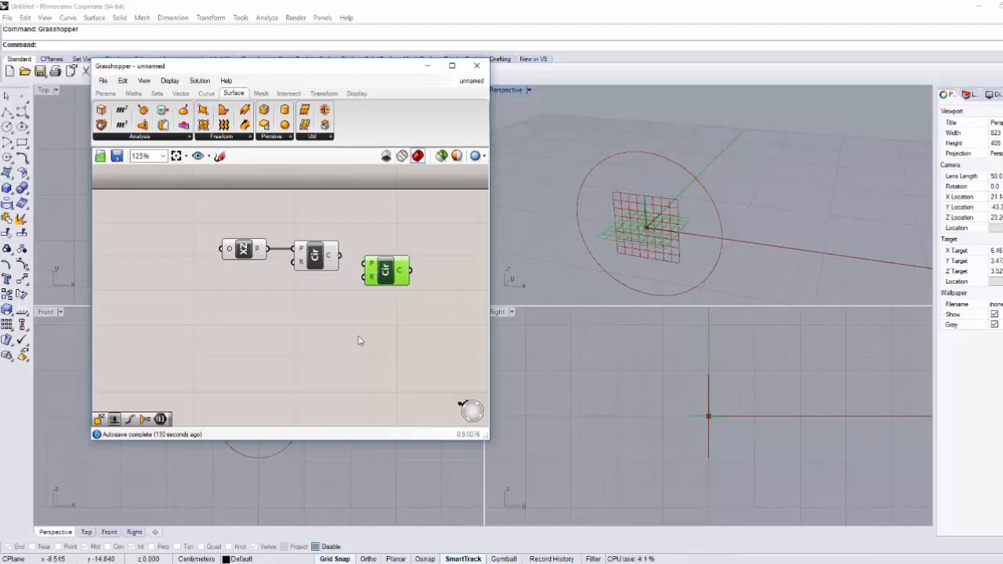
Step: Add a Move component and place it below the second Circle component
{"action": "double_click", "coordinate": [357, 336]}
{"action": "type", "text": "move"}
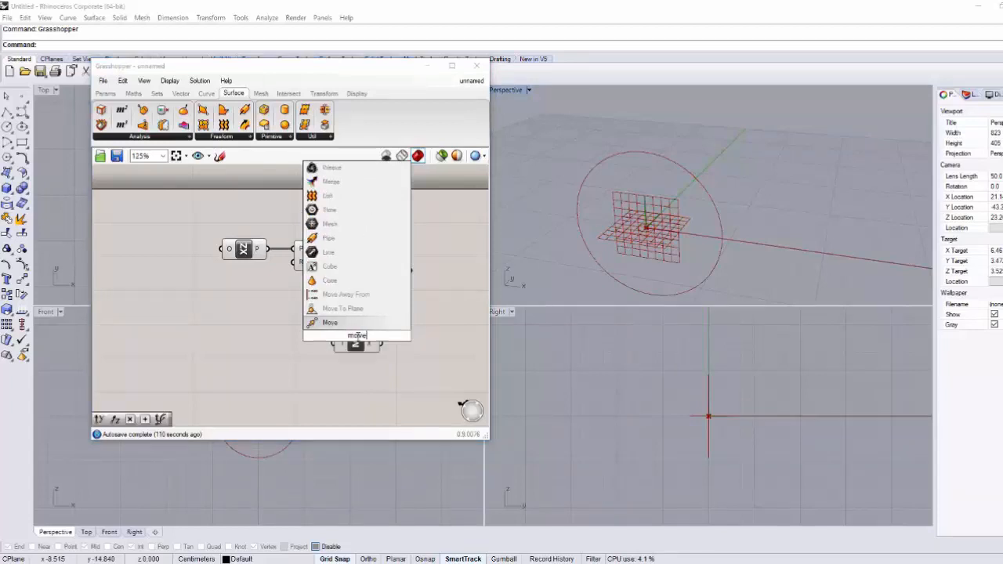
{"action": "key", "text": "Return"}
{"action": "left_click_drag", "start_coordinate": [356, 343], "coordinate": [423, 370]}
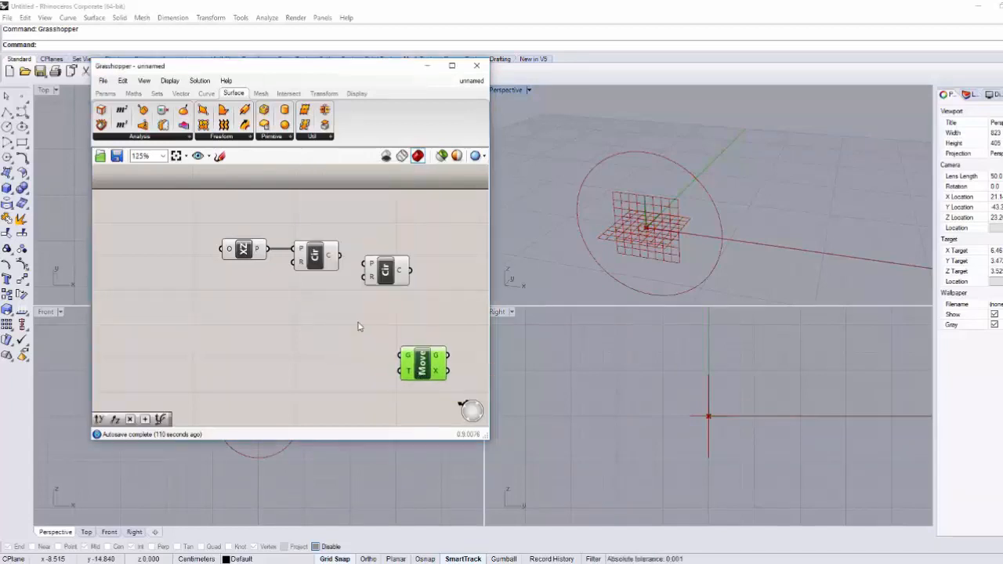
Step: Move the second Circle component farther from the first, above the Move component, leaving a gap between both circles
{"action": "right_click_drag", "start_coordinate": [359, 324], "coordinate": [306, 293]}
{"action": "left_click_drag", "start_coordinate": [329, 230], "coordinate": [359, 221]}
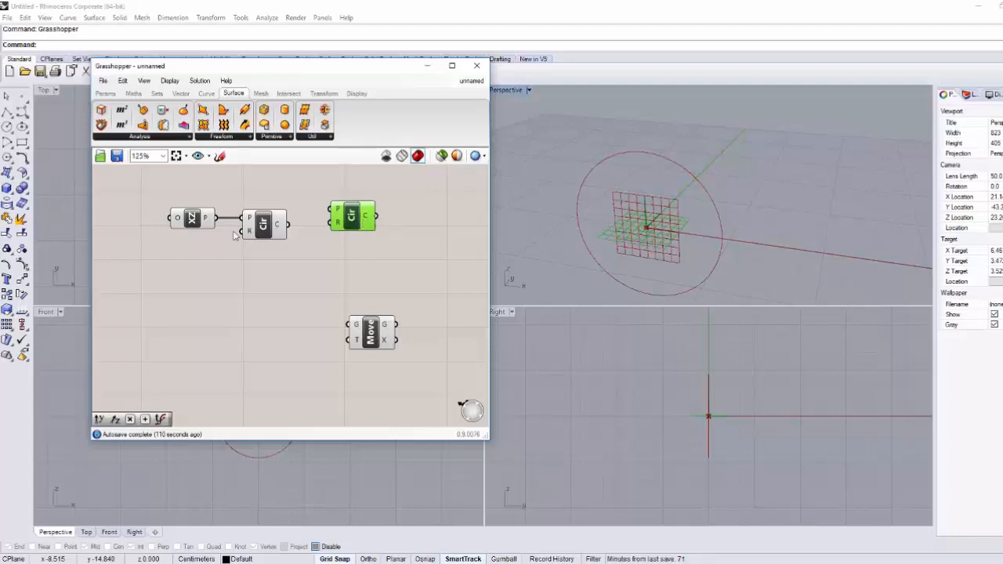
{"action": "right_click_drag", "start_coordinate": [211, 217], "coordinate": [225, 248]}
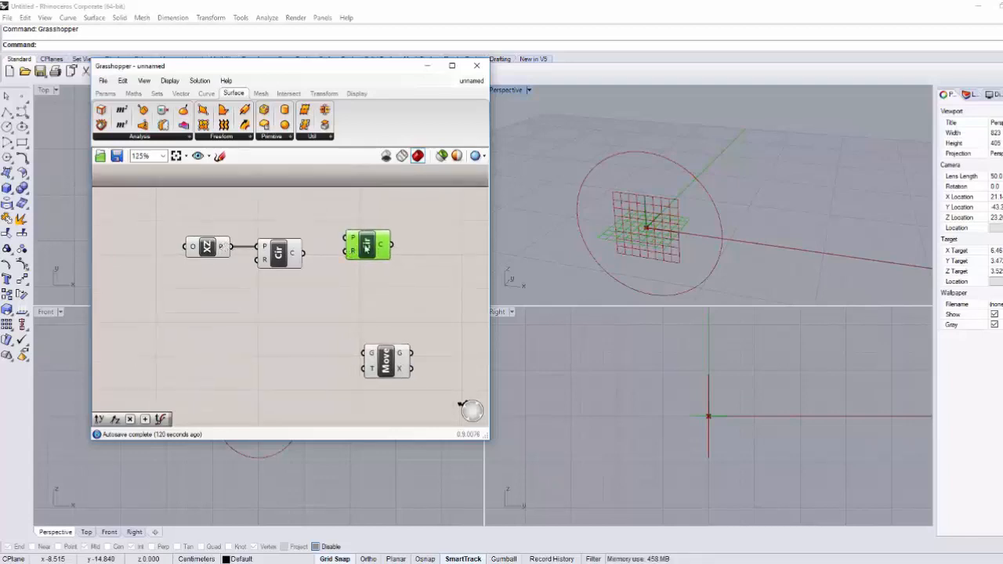
{"action": "left_click_drag", "start_coordinate": [366, 245], "coordinate": [374, 248]}
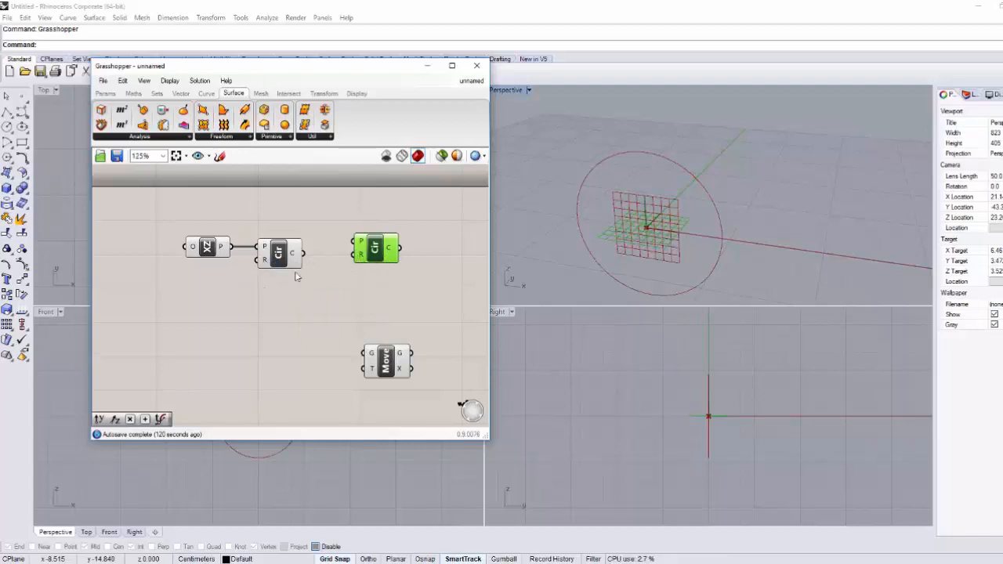
Step: Add a number slider with three decimals ranging from 0.000 to 50, placed below the XZ Plane component
{"action": "right_click_drag", "start_coordinate": [264, 293], "coordinate": [309, 287]}
{"action": "double_click", "coordinate": [206, 308]}
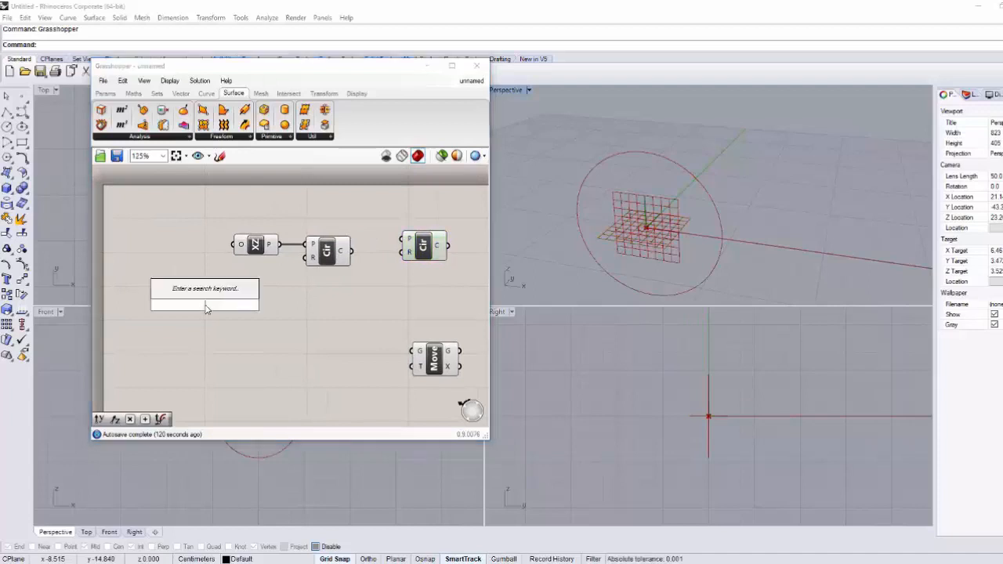
{"action": "double_click", "coordinate": [195, 324]}
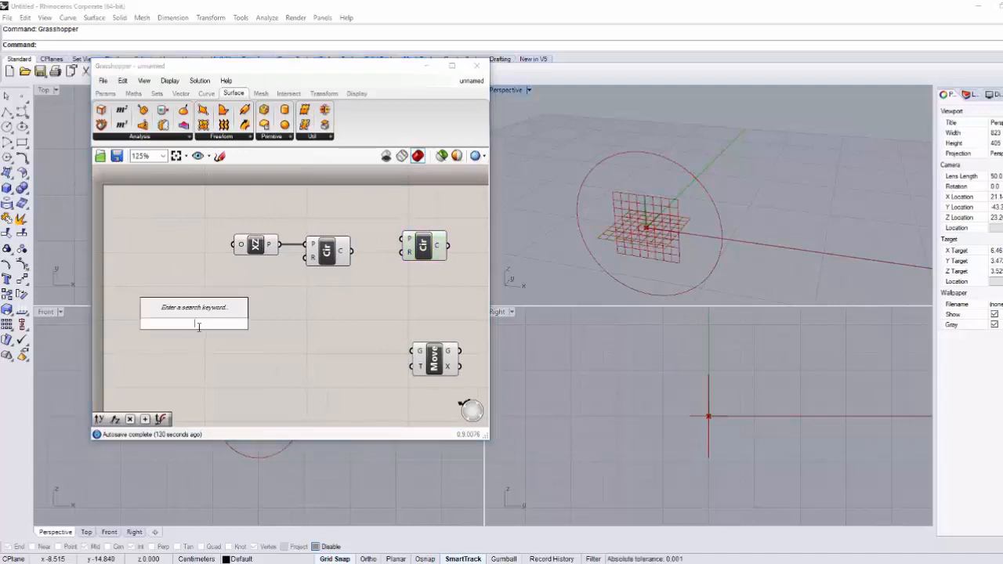
{"action": "type", "text": "0"}
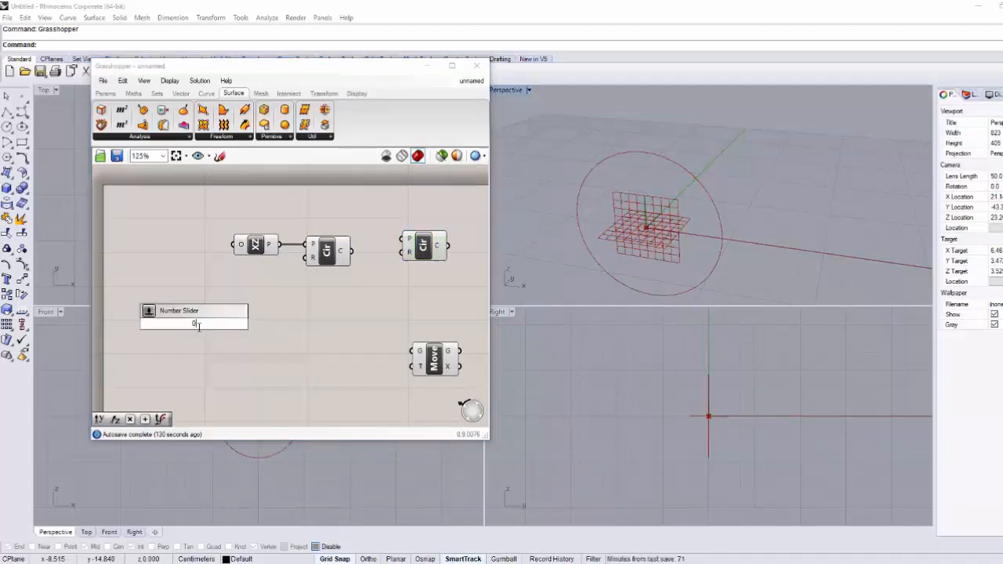
{"action": "type", "text": ".0"}
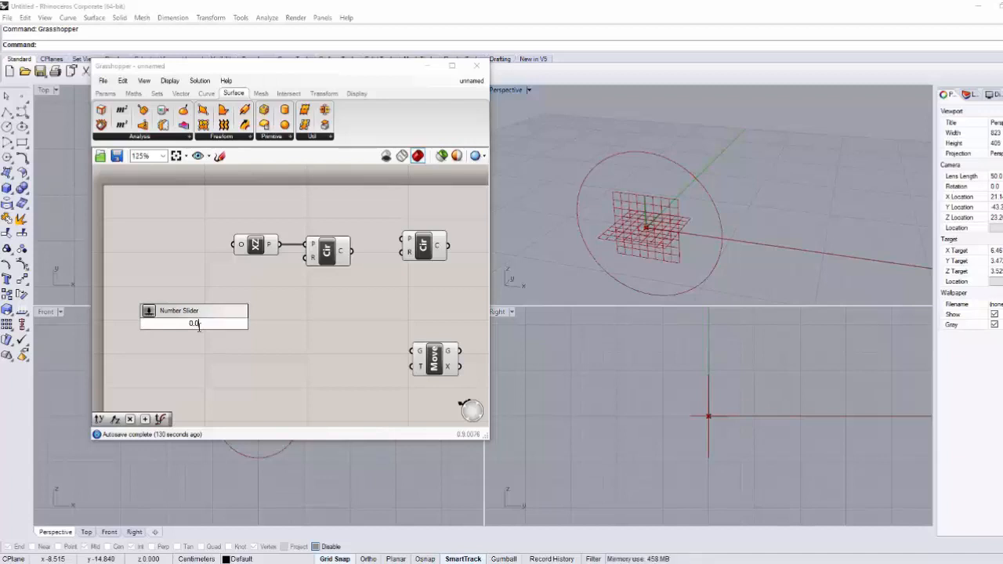
{"action": "type", "text": "00"}
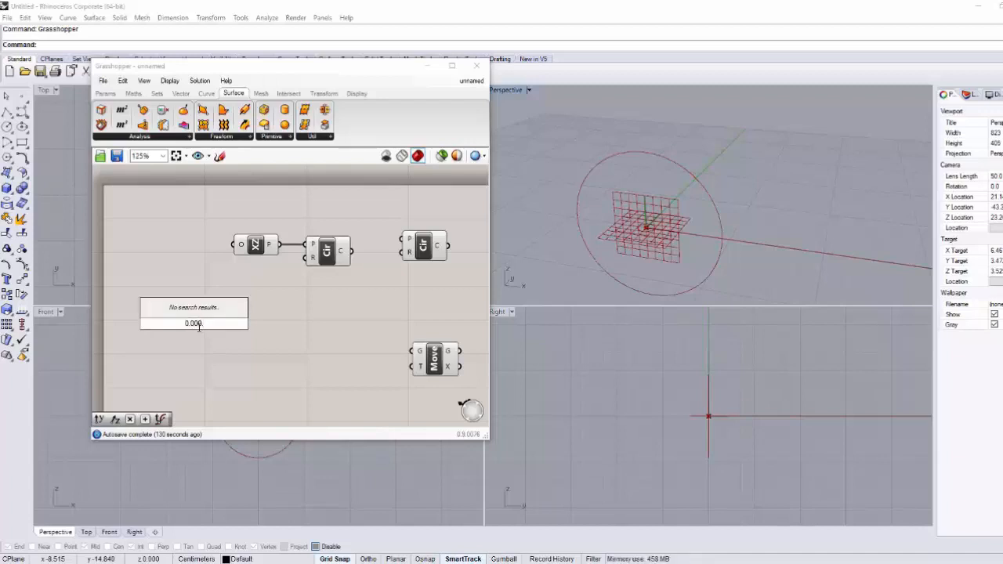
{"action": "type", "text": "..50"}
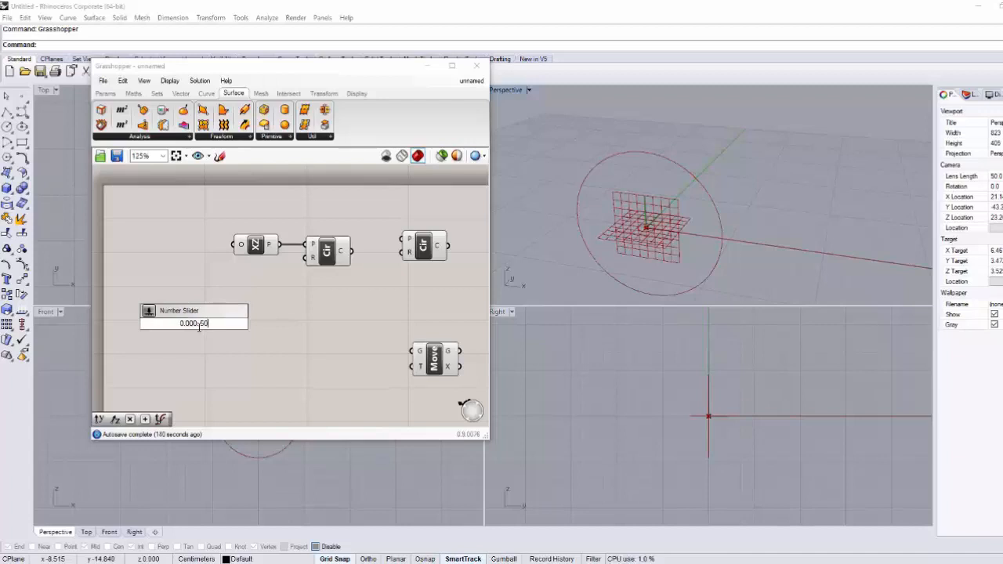
{"action": "key", "text": "Return"}
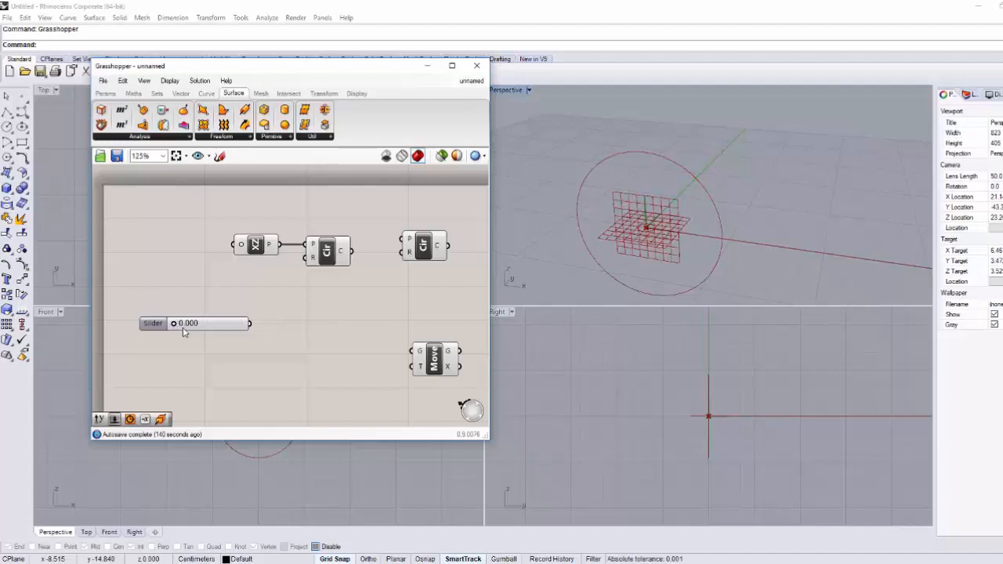
{"action": "left_click_drag", "start_coordinate": [183, 329], "coordinate": [185, 332]}
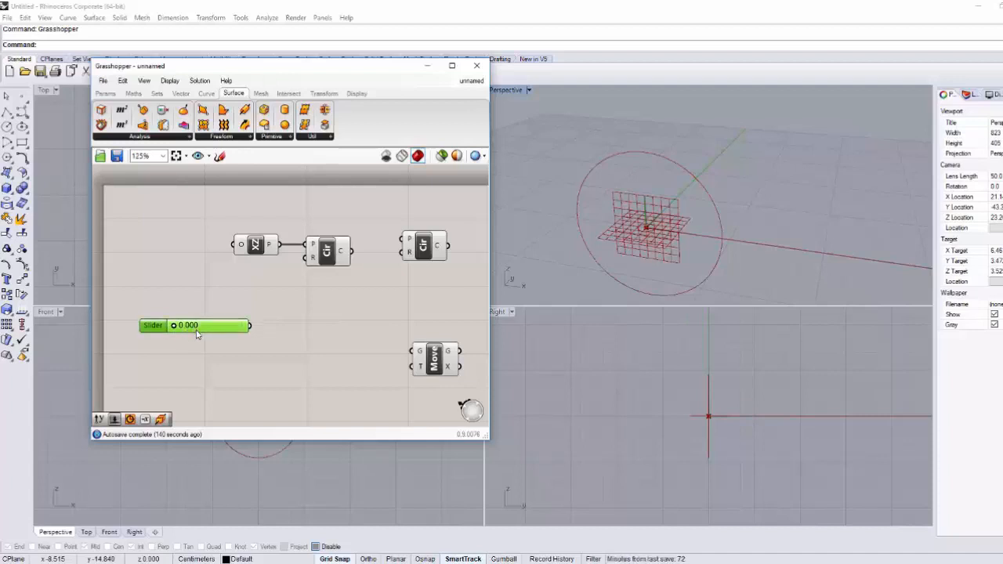
Step: Raise the slider to 50.000 and connect it to the second Circle component's radius input
{"action": "left_click_drag", "start_coordinate": [174, 328], "coordinate": [244, 327]}
{"action": "left_click_drag", "start_coordinate": [215, 332], "coordinate": [309, 271]}
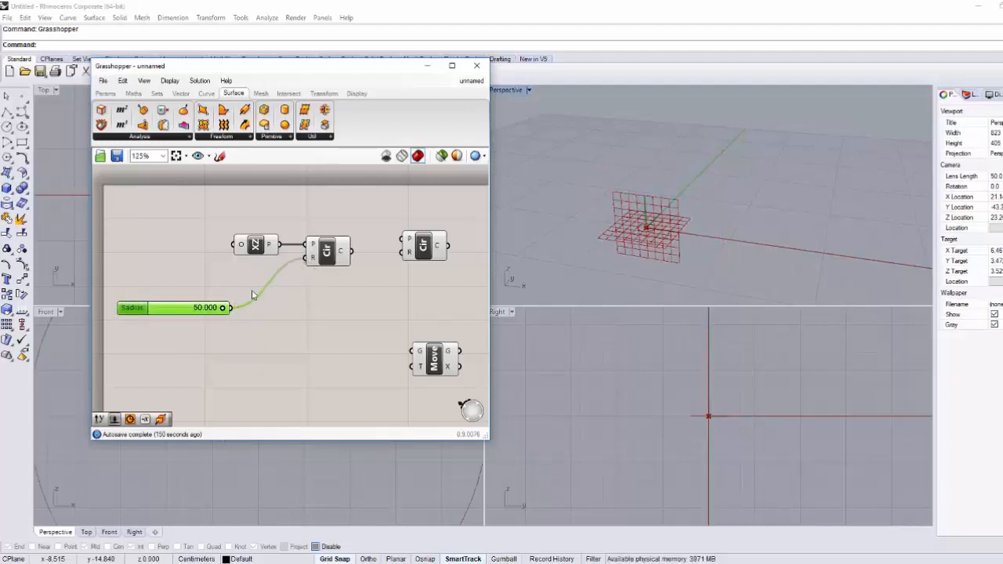
{"action": "key", "text": "ctrl+z"}
{"action": "left_click_drag", "start_coordinate": [228, 308], "coordinate": [409, 263]}
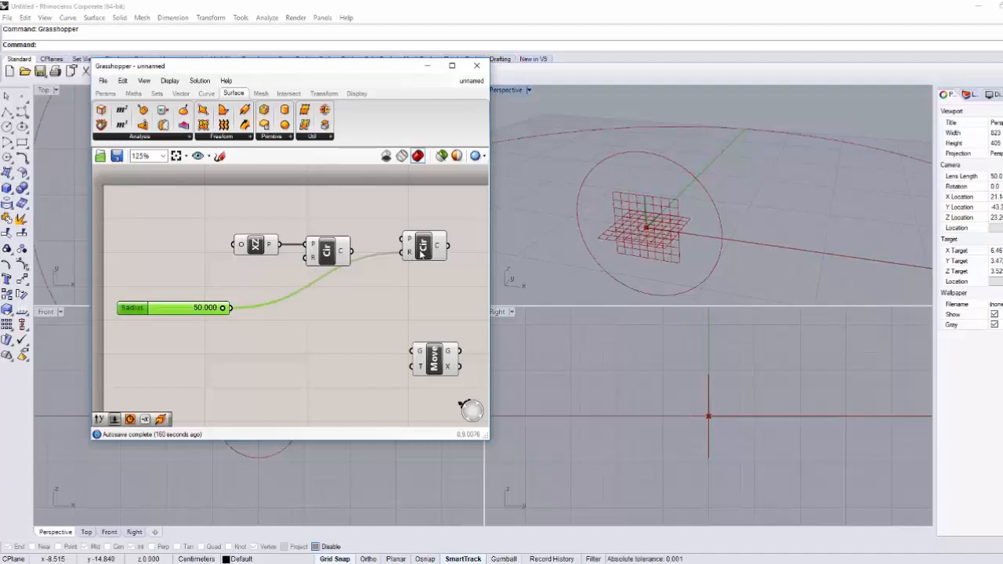
Step: Set the radius slider to 9.1 and connect it to the first Circle component's radius input as well
{"action": "left_click_drag", "start_coordinate": [222, 311], "coordinate": [157, 310]}
{"action": "double_click", "coordinate": [157, 311]}
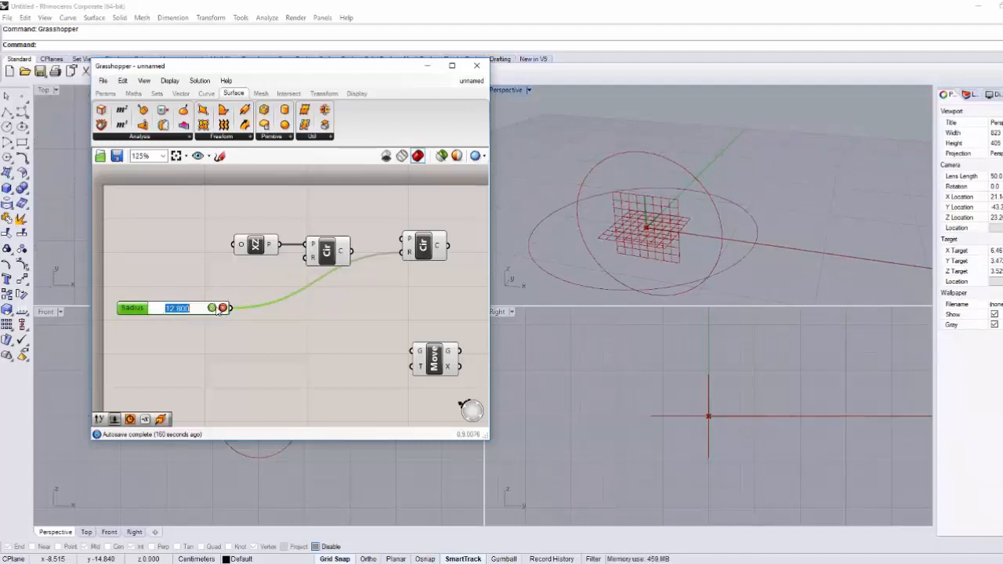
{"action": "type", "text": "9.1"}
{"action": "key", "text": "Return"}
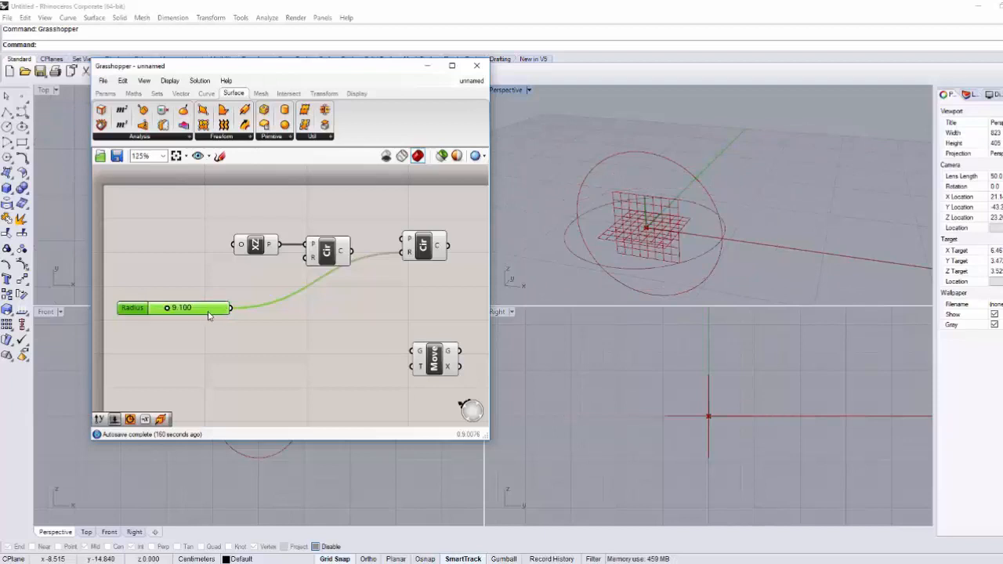
{"action": "left_click_drag", "start_coordinate": [230, 308], "coordinate": [306, 257]}
{"action": "left_click", "coordinate": [369, 321]}
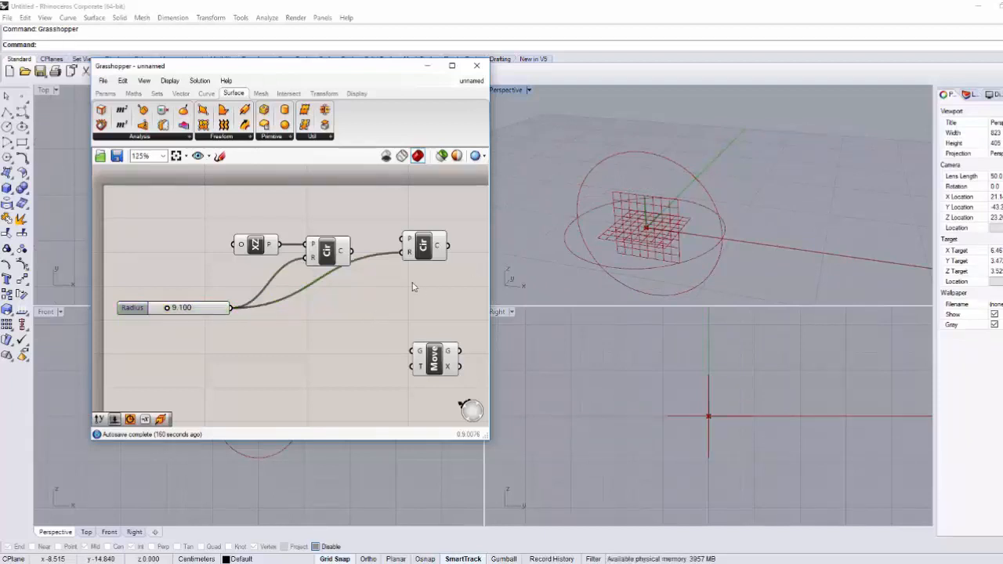
Step: Connect the second Circle's output to Move's geometry input and arrange both components diagonally below the first Circle
{"action": "right_click_drag", "start_coordinate": [414, 287], "coordinate": [351, 273]}
{"action": "left_click_drag", "start_coordinate": [362, 243], "coordinate": [382, 320]}
{"action": "right_click_drag", "start_coordinate": [616, 222], "coordinate": [699, 189]}
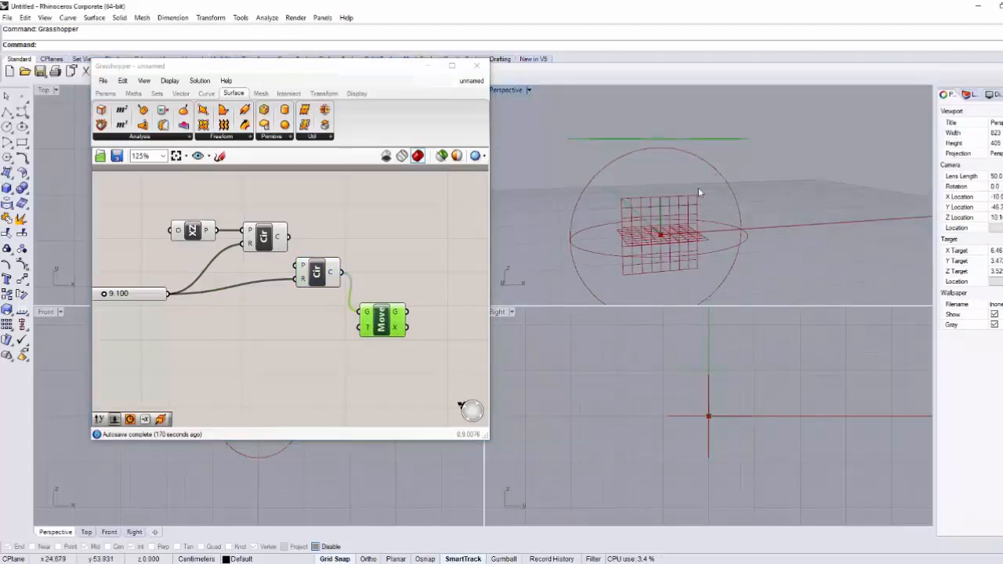
{"action": "left_click_drag", "start_coordinate": [382, 320], "coordinate": [386, 320]}
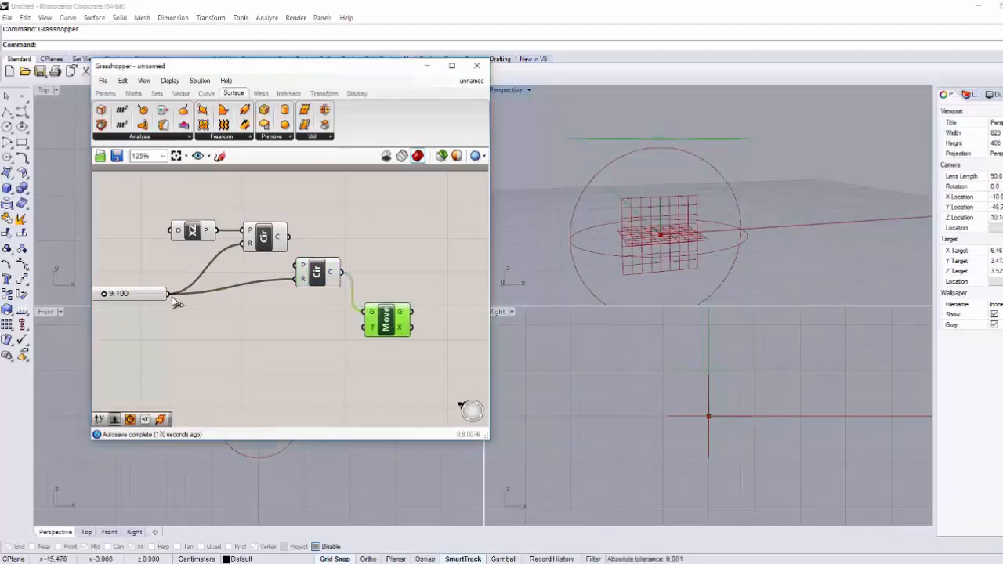
{"action": "left_click_drag", "start_coordinate": [177, 303], "coordinate": [242, 342]}
{"action": "double_click", "coordinate": [243, 353]}
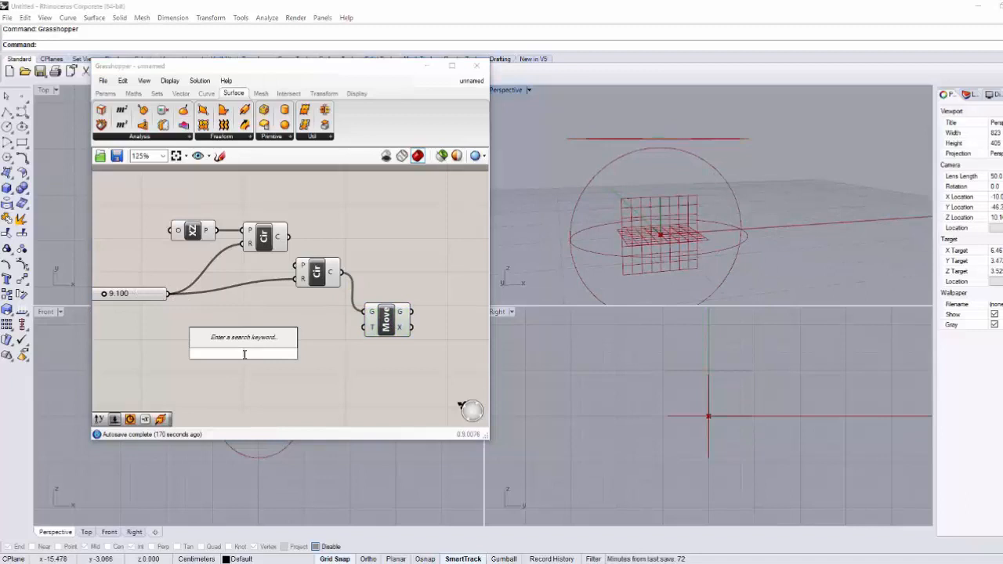
{"action": "type", "text": "z"}
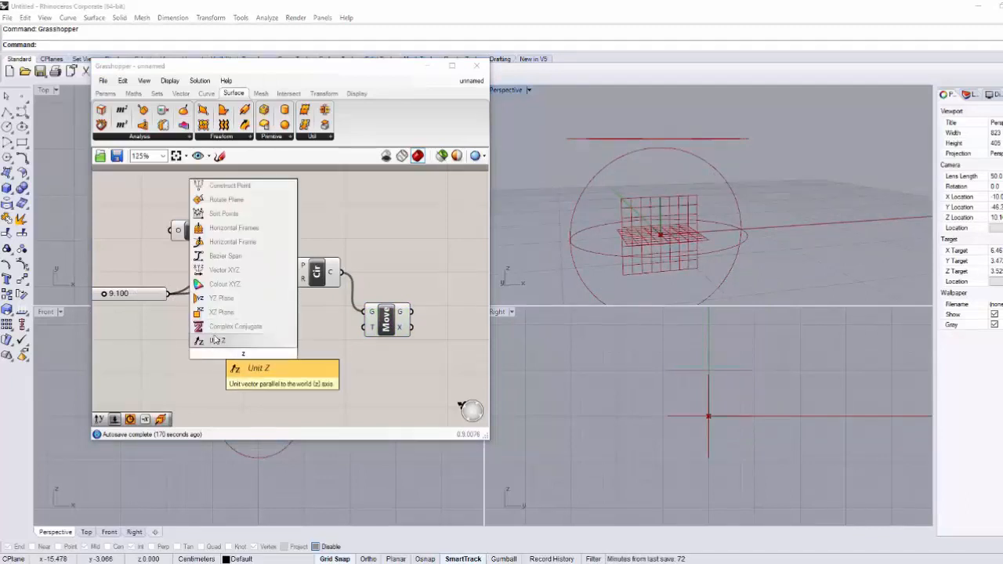
{"action": "left_click", "coordinate": [220, 371]}
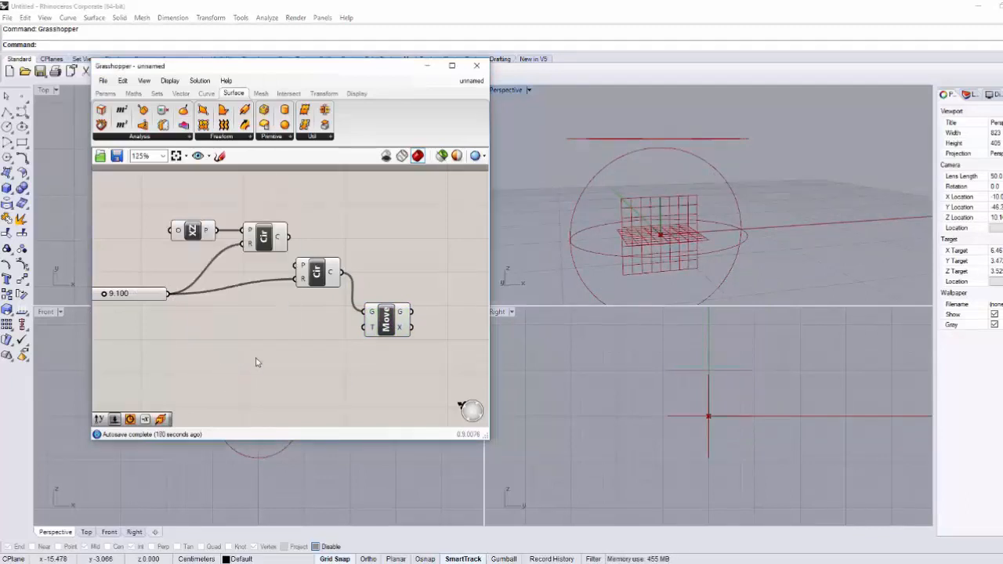
Step: Add a Unit Z component and wire it between the radius slider and the Move component's translation input
{"action": "double_click", "coordinate": [273, 360]}
{"action": "type", "text": "z"}
{"action": "left_click", "coordinate": [250, 346]}
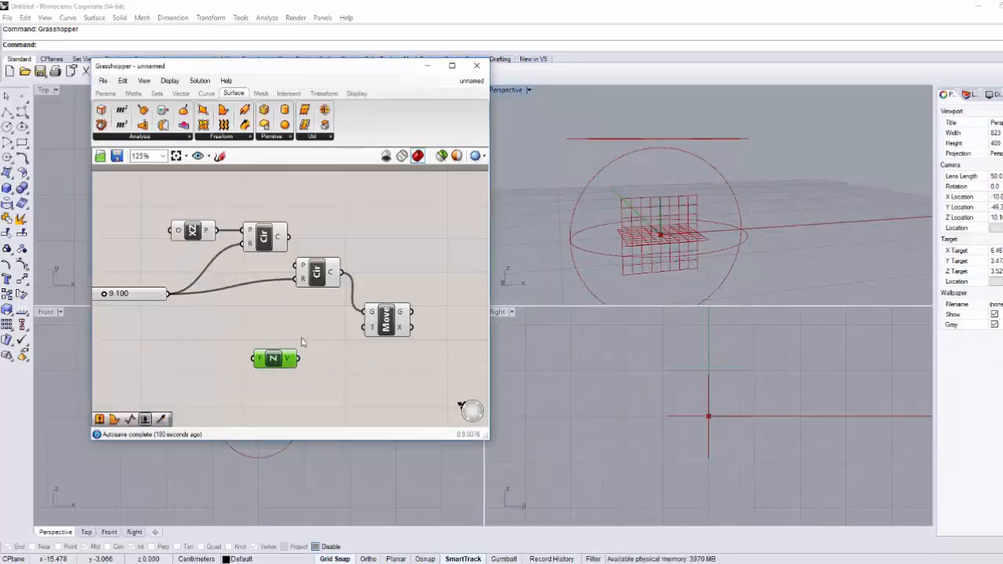
{"action": "right_click_drag", "start_coordinate": [599, 206], "coordinate": [611, 211]}
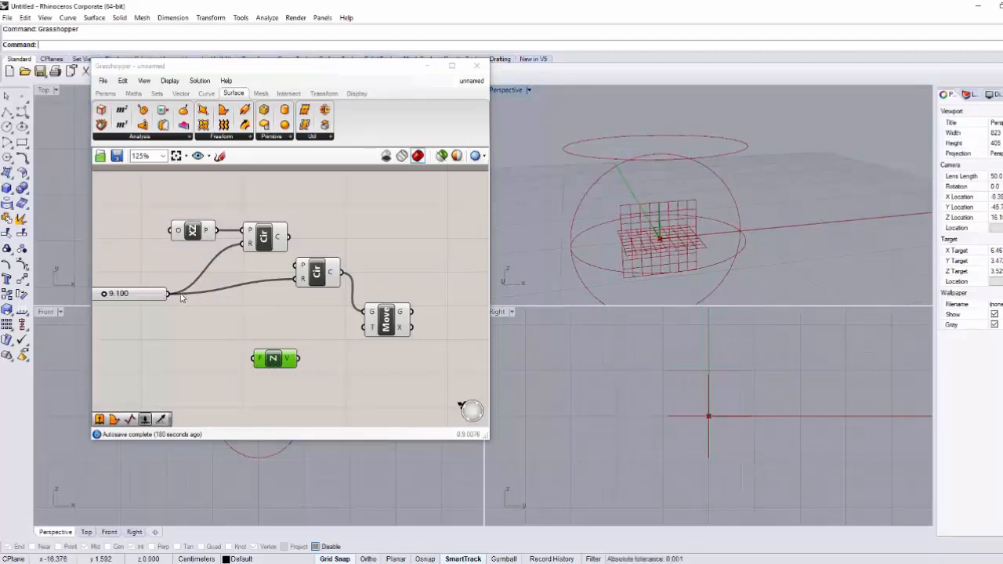
{"action": "left_click_drag", "start_coordinate": [167, 294], "coordinate": [375, 337]}
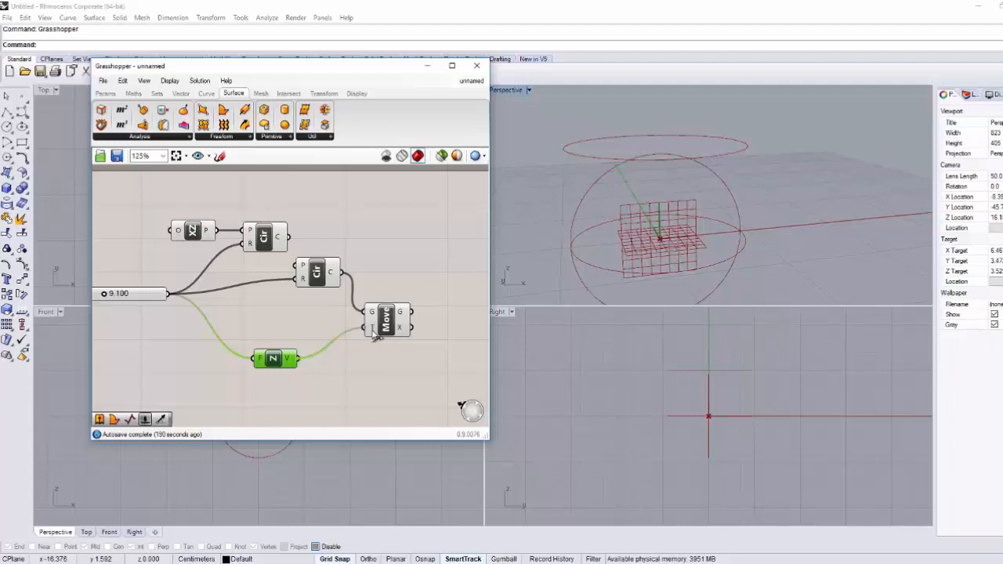
Step: Shift the Move component slightly upward, closer to the second Circle component
{"action": "right_click_drag", "start_coordinate": [696, 179], "coordinate": [700, 179]}
{"action": "right_click_drag", "start_coordinate": [659, 181], "coordinate": [664, 202]}
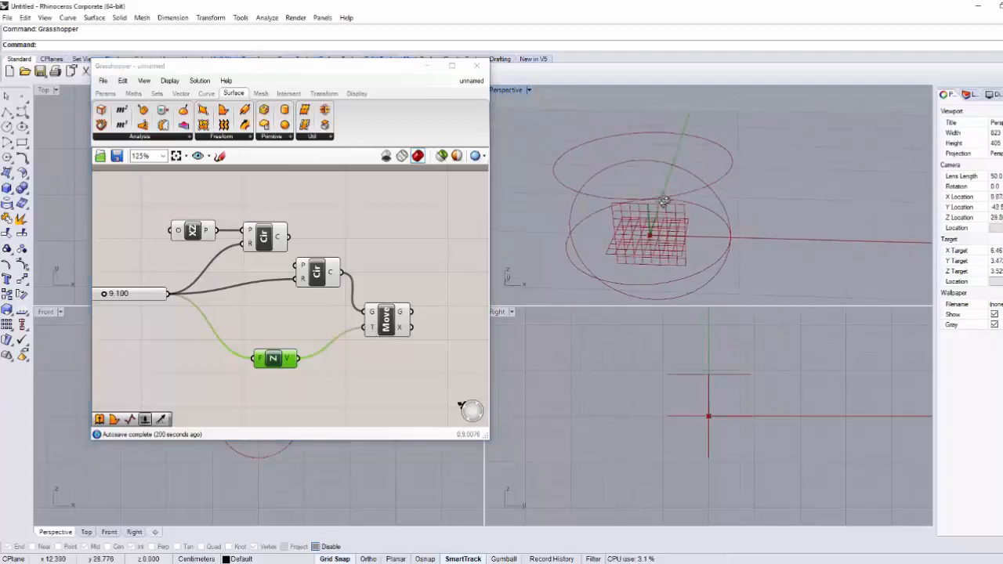
{"action": "right_click_drag", "start_coordinate": [373, 272], "coordinate": [340, 251]}
{"action": "left_click_drag", "start_coordinate": [356, 295], "coordinate": [361, 282]}
{"action": "right_click_drag", "start_coordinate": [377, 310], "coordinate": [327, 311]}
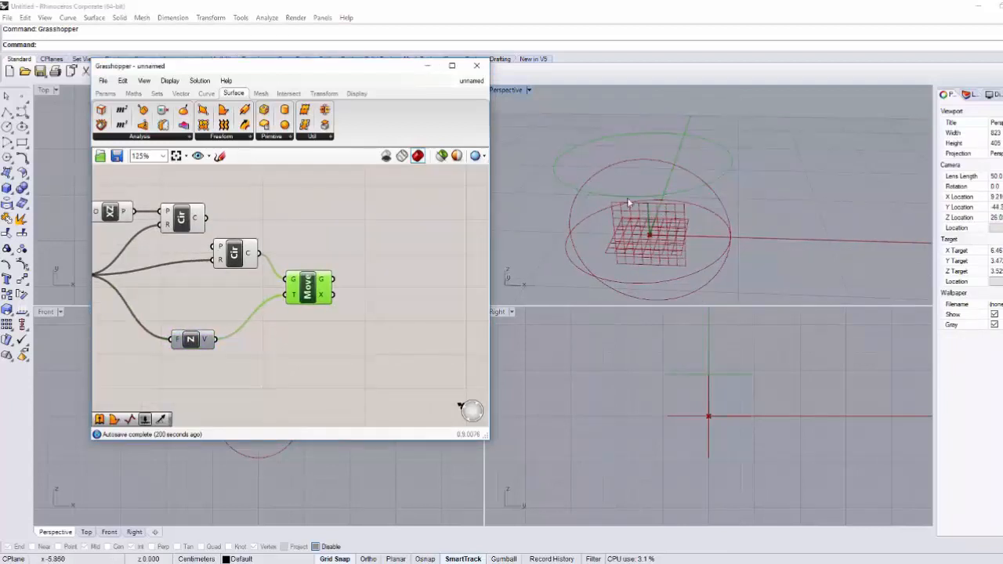
Step: Select the first Circle component and examine how its circle relates to the other two from several angles in the Perspective viewport
{"action": "right_click_drag", "start_coordinate": [397, 235], "coordinate": [378, 235]}
{"action": "right_click_drag", "start_coordinate": [314, 249], "coordinate": [353, 260]}
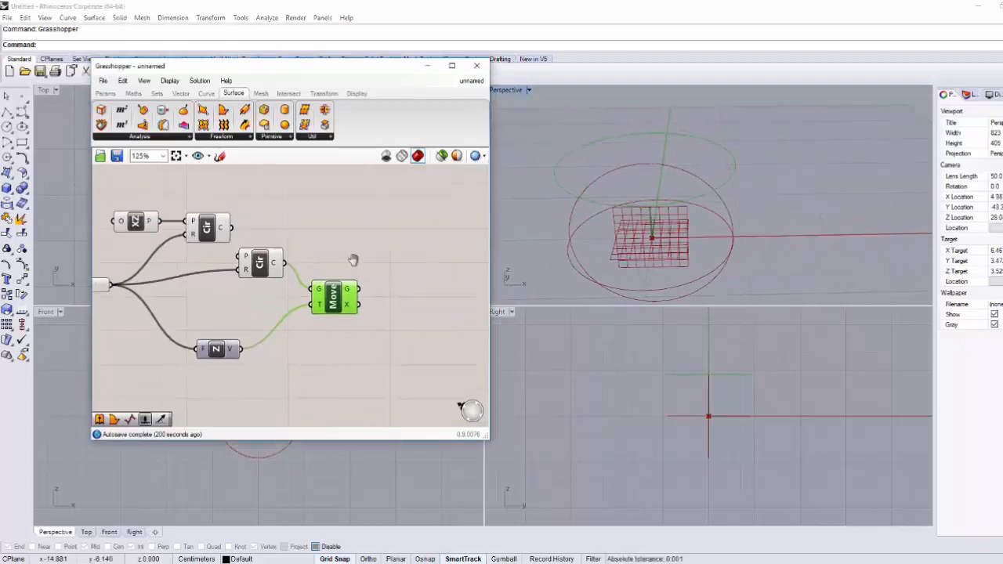
{"action": "right_click_drag", "start_coordinate": [175, 216], "coordinate": [222, 219]}
{"action": "left_click", "coordinate": [271, 237]}
{"action": "right_click_drag", "start_coordinate": [673, 248], "coordinate": [641, 105]}
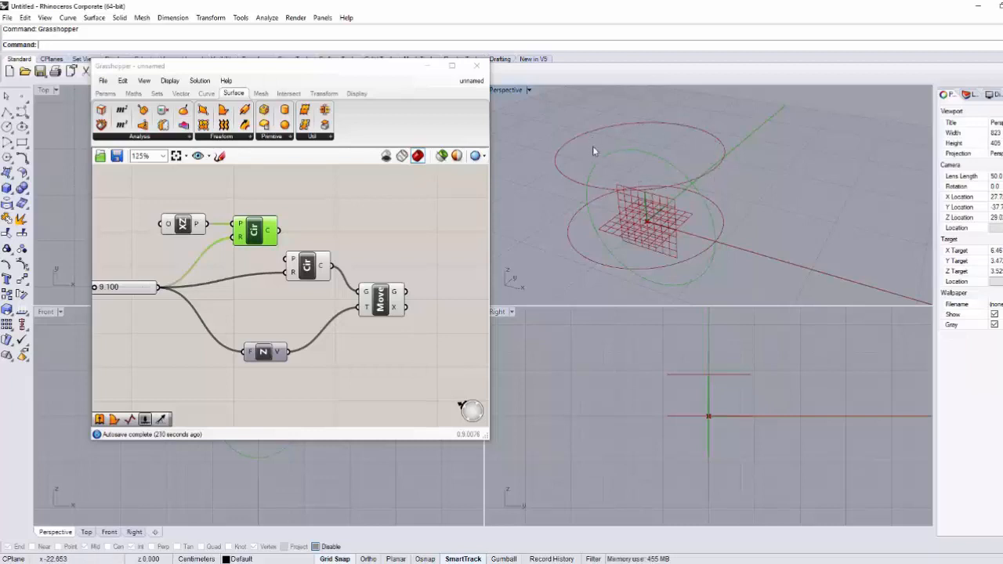
{"action": "right_click_drag", "start_coordinate": [594, 151], "coordinate": [600, 287]}
{"action": "right_click_drag", "start_coordinate": [611, 193], "coordinate": [706, 198]}
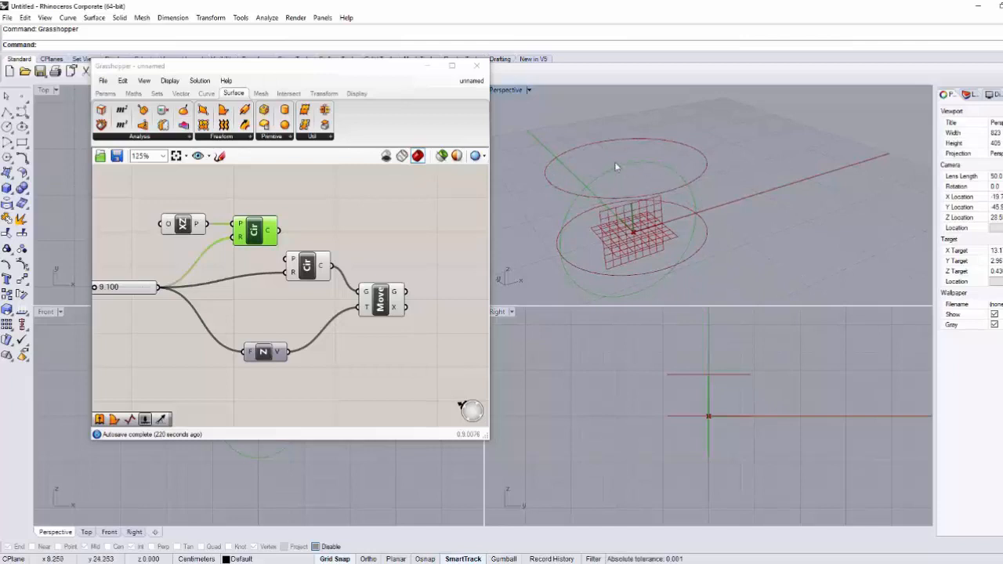
{"action": "right_click_drag", "start_coordinate": [616, 166], "coordinate": [572, 179]}
Step: Add an Evaluate Curve component beside the Move component
{"action": "right_click_drag", "start_coordinate": [448, 295], "coordinate": [338, 342]}
{"action": "double_click", "coordinate": [400, 313]}
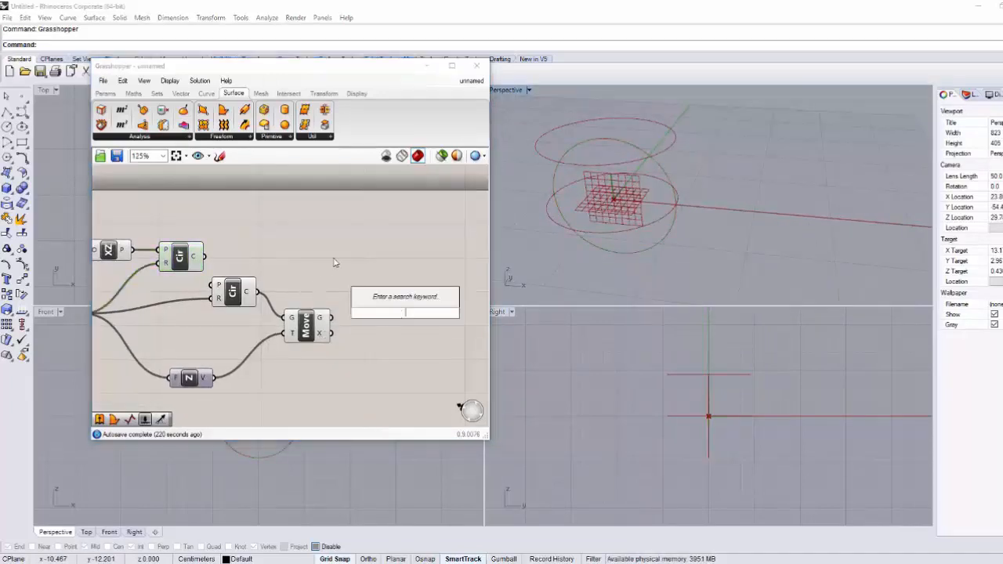
{"action": "type", "text": "evaluate"}
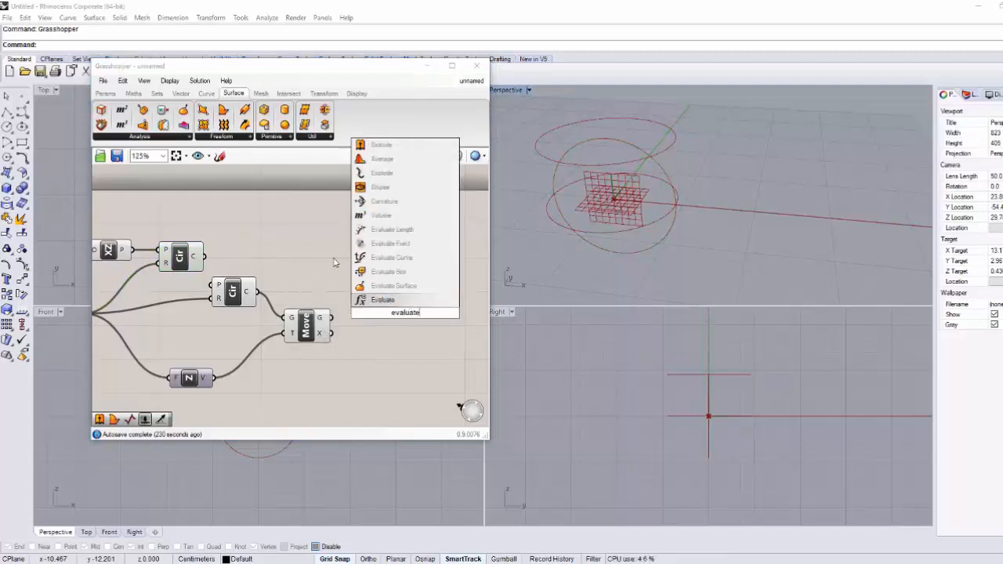
{"action": "key", "text": "Up"}
{"action": "key", "text": "Up"}
{"action": "key", "text": "Up"}
{"action": "key", "text": "Return"}
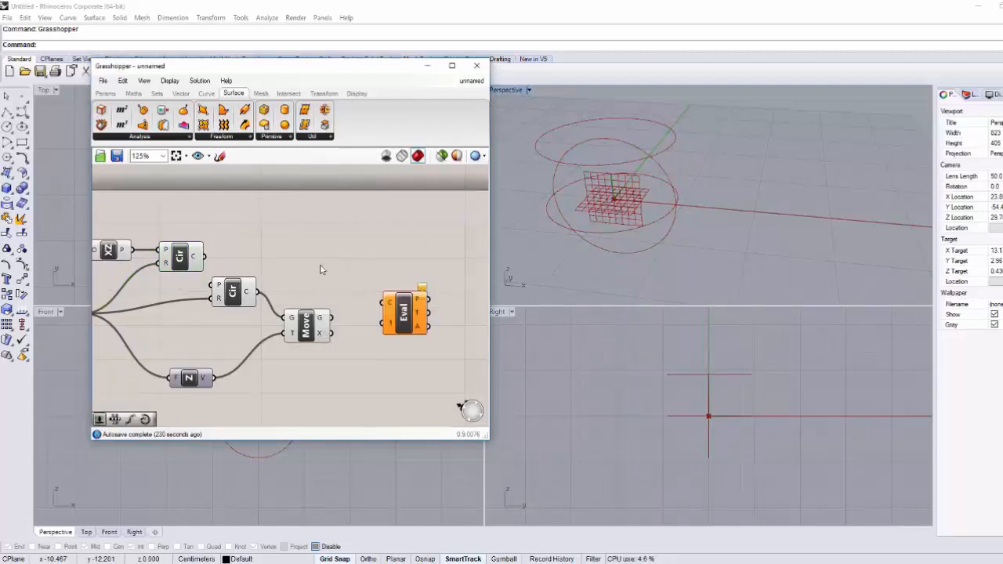
Step: Place the Evaluate Curve component level with the first Circle and connect that Circle's output to its curve input
{"action": "right_click_drag", "start_coordinate": [320, 266], "coordinate": [401, 278]}
{"action": "left_click", "coordinate": [274, 276]}
{"action": "right_click_drag", "start_coordinate": [274, 277], "coordinate": [206, 245]}
{"action": "left_click_drag", "start_coordinate": [217, 239], "coordinate": [400, 238]}
Step: Add a three-decimal number slider starting at 0.000, connect it to Evaluate Curve's parameter input, and place both components above the first Circle
{"action": "double_click", "coordinate": [327, 260]}
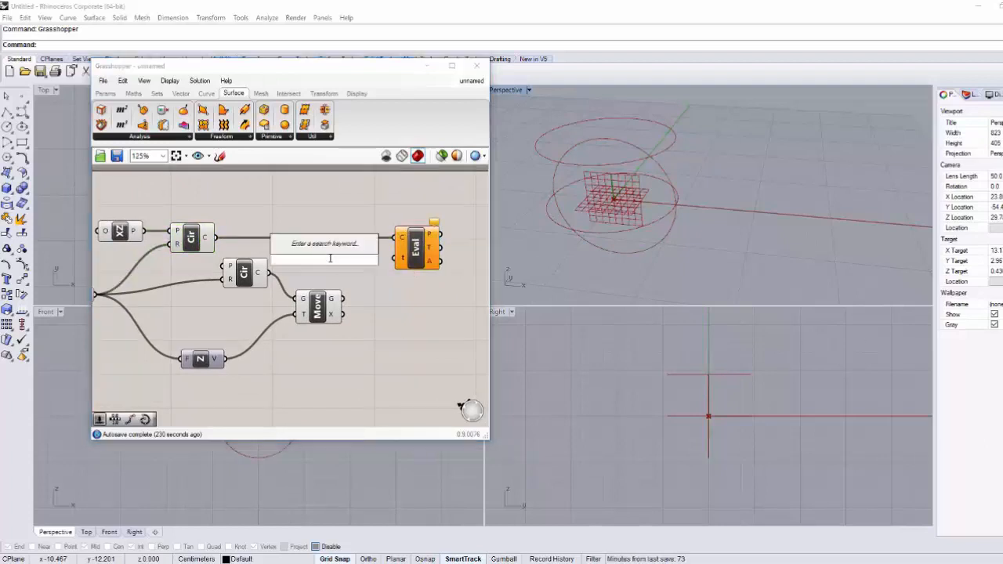
{"action": "type", "text": "0"}
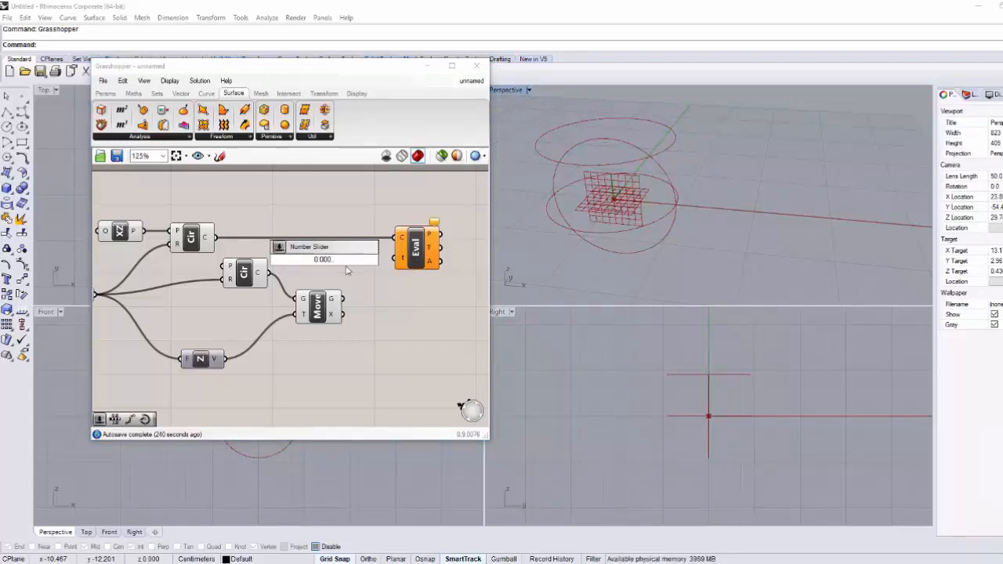
{"action": "key", "text": "Return"}
{"action": "left_click_drag", "start_coordinate": [303, 260], "coordinate": [345, 260]}
{"action": "left_click_drag", "start_coordinate": [424, 247], "coordinate": [426, 192]}
{"action": "left_click_drag", "start_coordinate": [381, 264], "coordinate": [401, 219]}
{"action": "right_click_drag", "start_coordinate": [402, 220], "coordinate": [403, 233]}
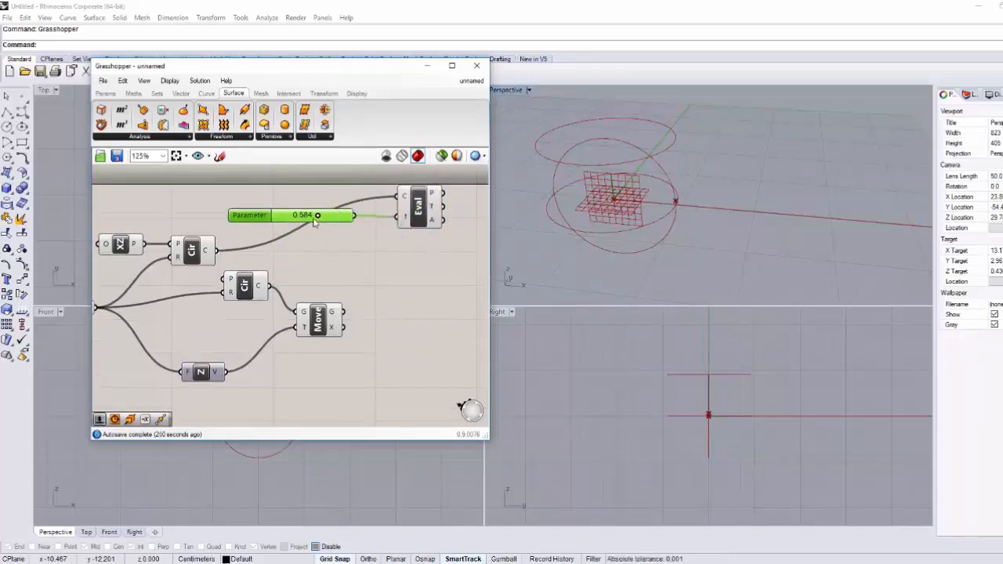
Step: Reparameterize the curve input of Evaluate Curve and set its parameter slider to 1.000
{"action": "left_click_drag", "start_coordinate": [318, 217], "coordinate": [275, 223]}
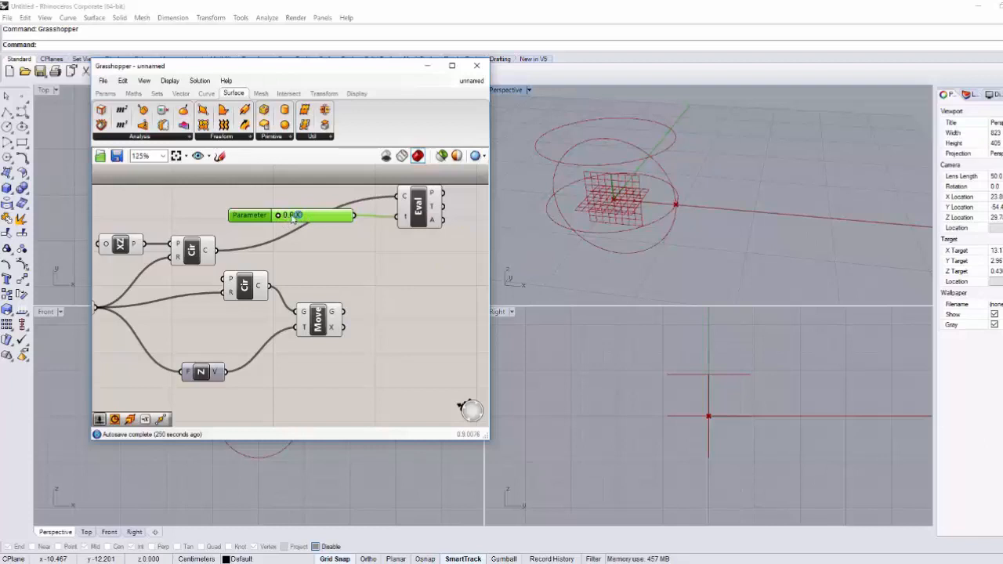
{"action": "right_click", "coordinate": [404, 197]}
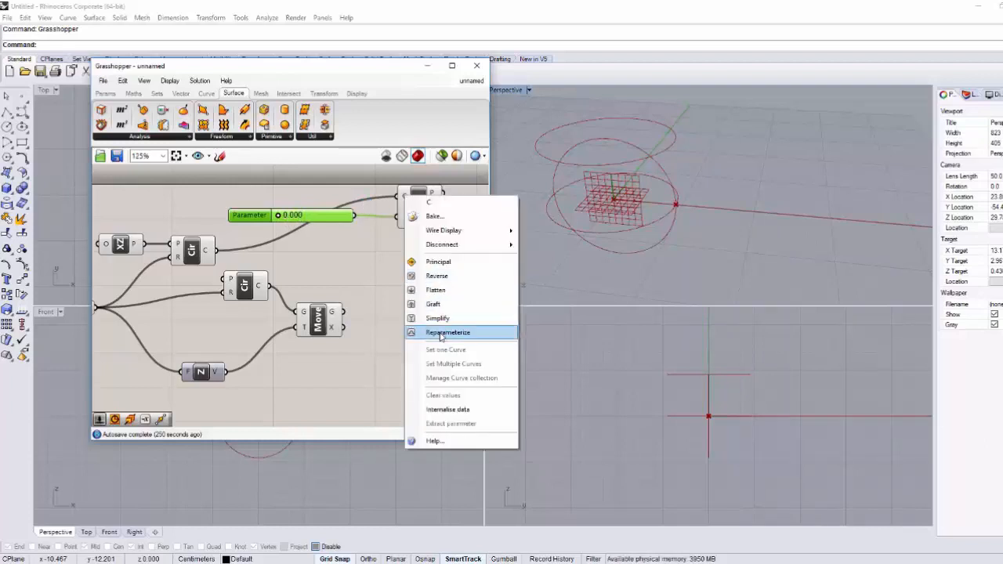
{"action": "left_click", "coordinate": [443, 333]}
{"action": "left_click_drag", "start_coordinate": [280, 218], "coordinate": [361, 229]}
{"action": "left_click", "coordinate": [386, 296]}
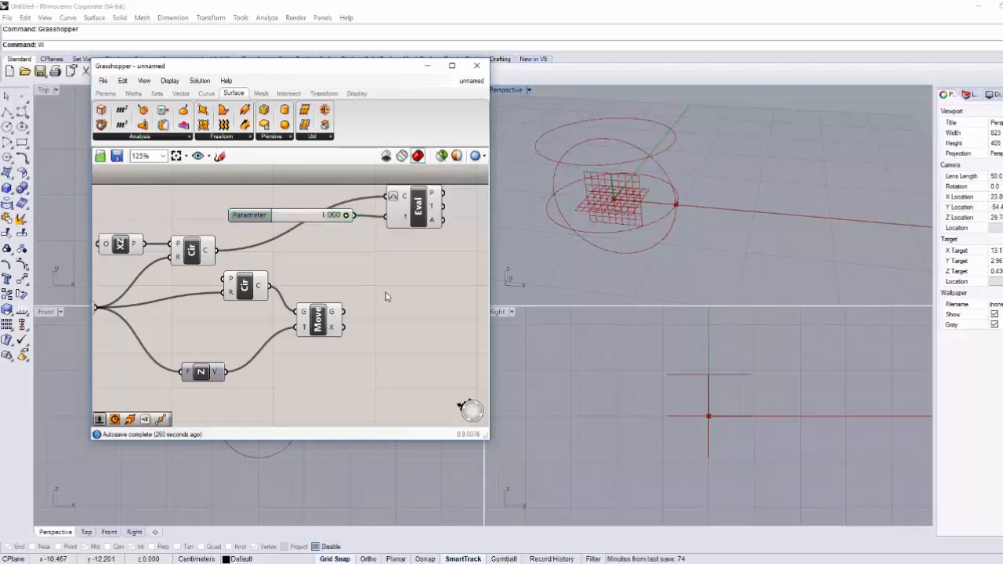
Step: Review the Reparameterize option of Evaluate Curve's curve input and move the component and its parameter slider closer together
{"action": "right_click", "coordinate": [406, 203]}
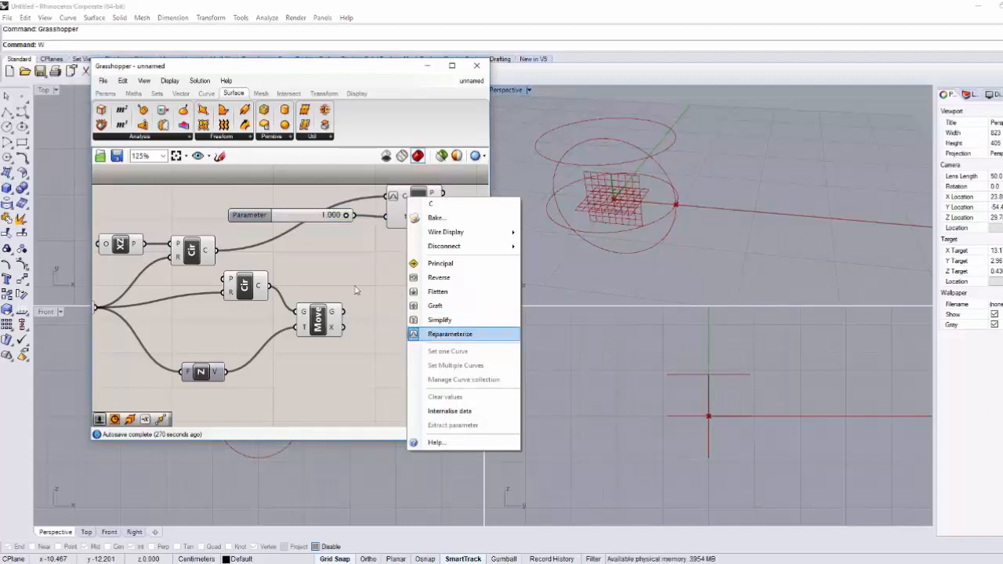
{"action": "left_click", "coordinate": [439, 334]}
{"action": "left_click", "coordinate": [408, 204]}
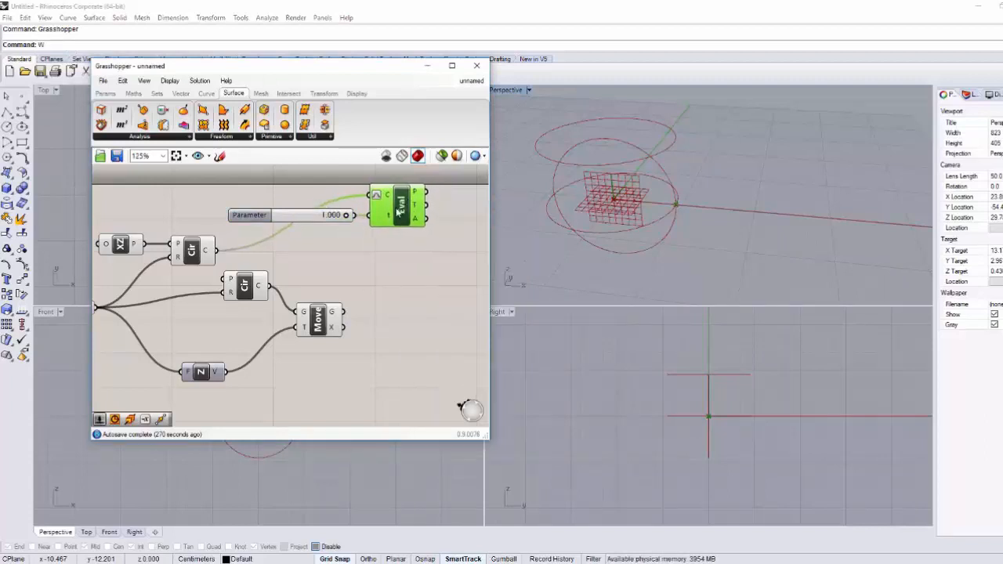
{"action": "left_click_drag", "start_coordinate": [410, 202], "coordinate": [398, 225]}
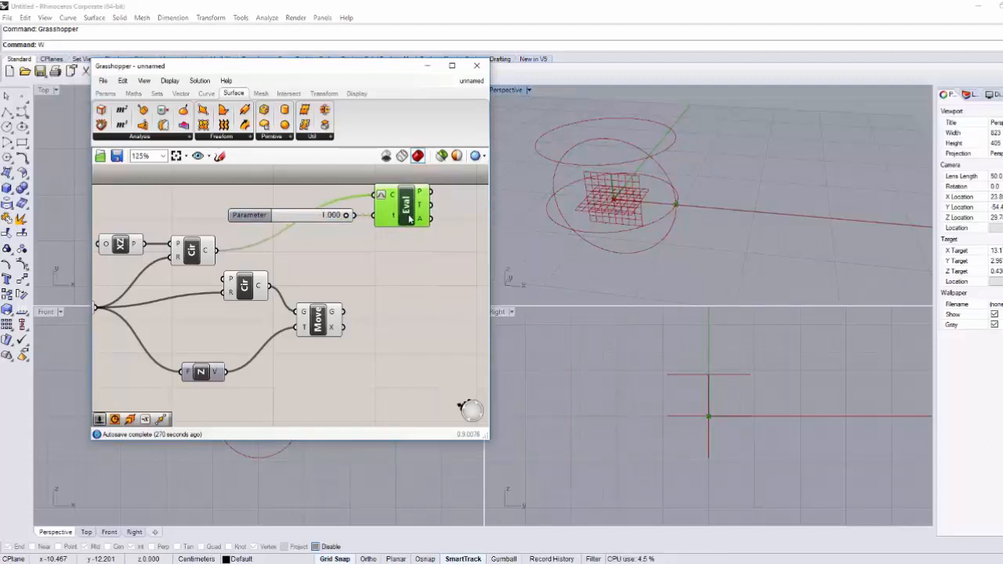
{"action": "left_click", "coordinate": [406, 239]}
{"action": "left_click", "coordinate": [324, 218]}
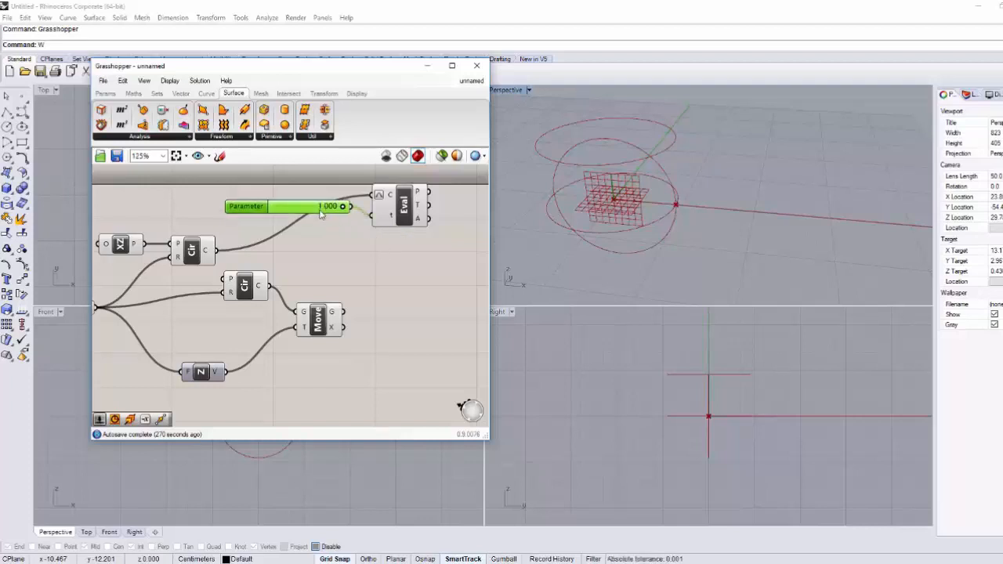
{"action": "right_click_drag", "start_coordinate": [389, 201], "coordinate": [347, 241]}
{"action": "right_click", "coordinate": [379, 199]}
{"action": "left_click", "coordinate": [329, 272]}
Step: Set the Evaluate Curve parameter slider to 0.250
{"action": "left_click_drag", "start_coordinate": [352, 226], "coordinate": [244, 227]}
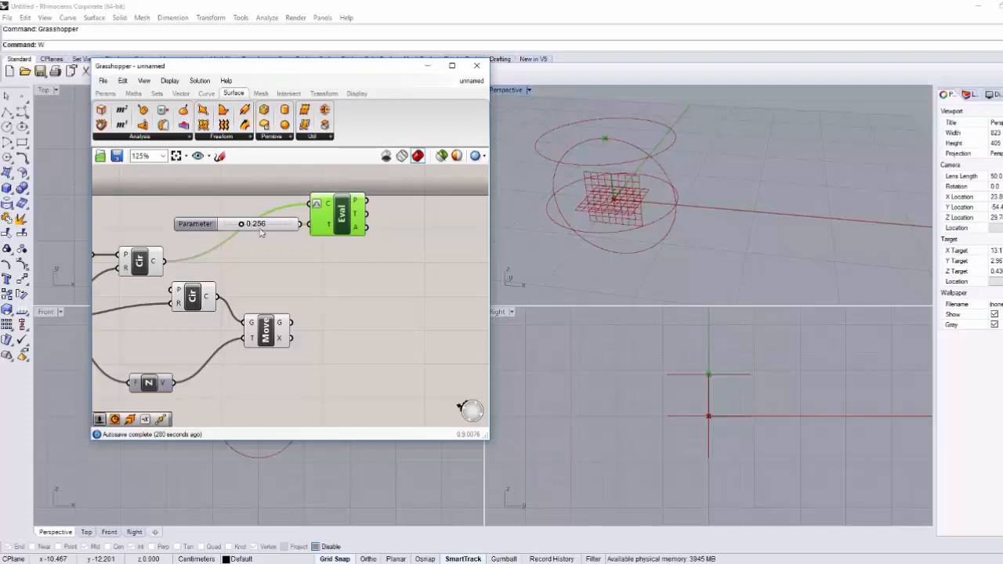
{"action": "double_click", "coordinate": [297, 224]}
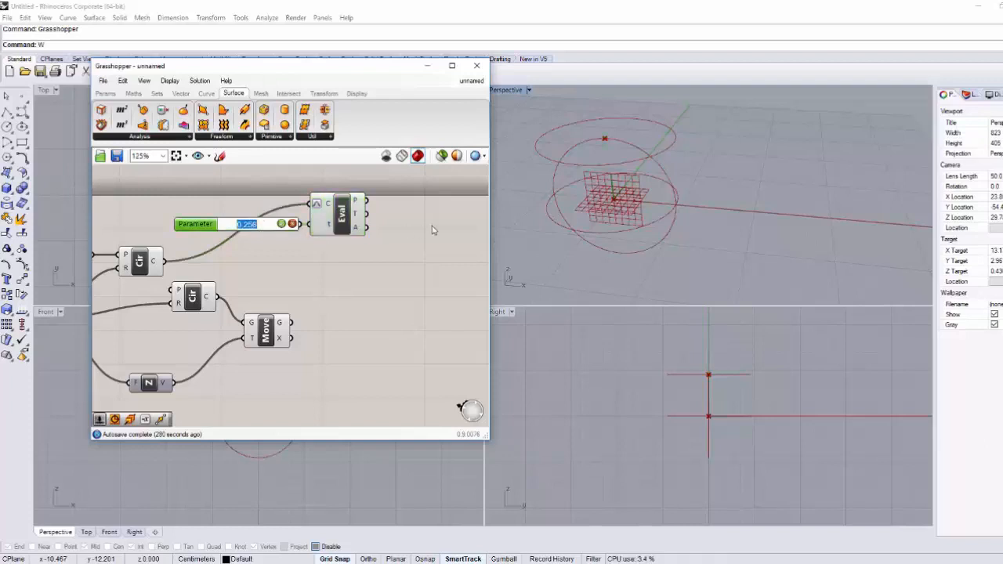
{"action": "key", "text": "Return"}
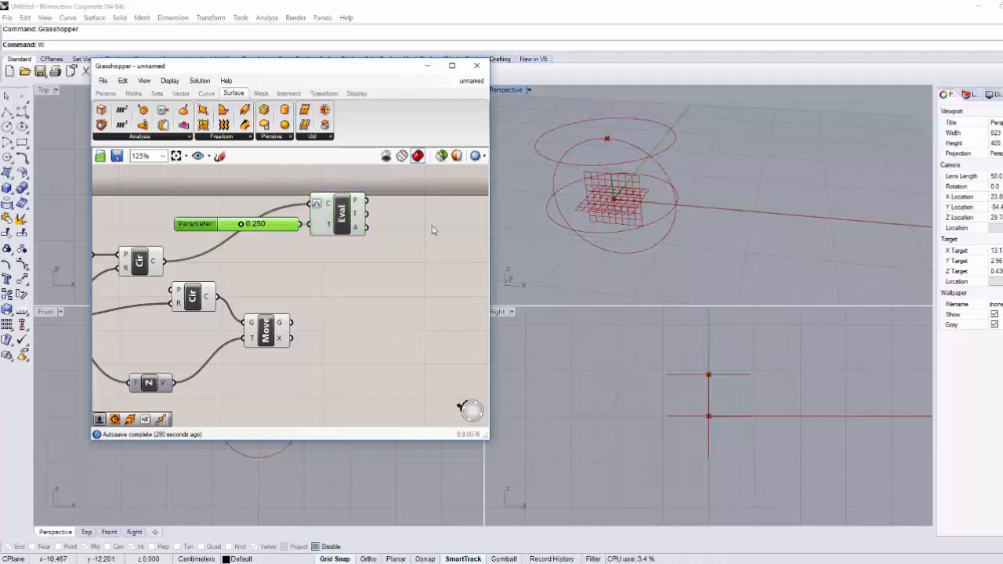
Step: Examine the evaluated point on the vertical circle in the Front and Perspective viewports
{"action": "left_click", "coordinate": [485, 284]}
{"action": "right_click_drag", "start_coordinate": [748, 436], "coordinate": [809, 450]}
{"action": "right_click_drag", "start_coordinate": [268, 478], "coordinate": [267, 537]}
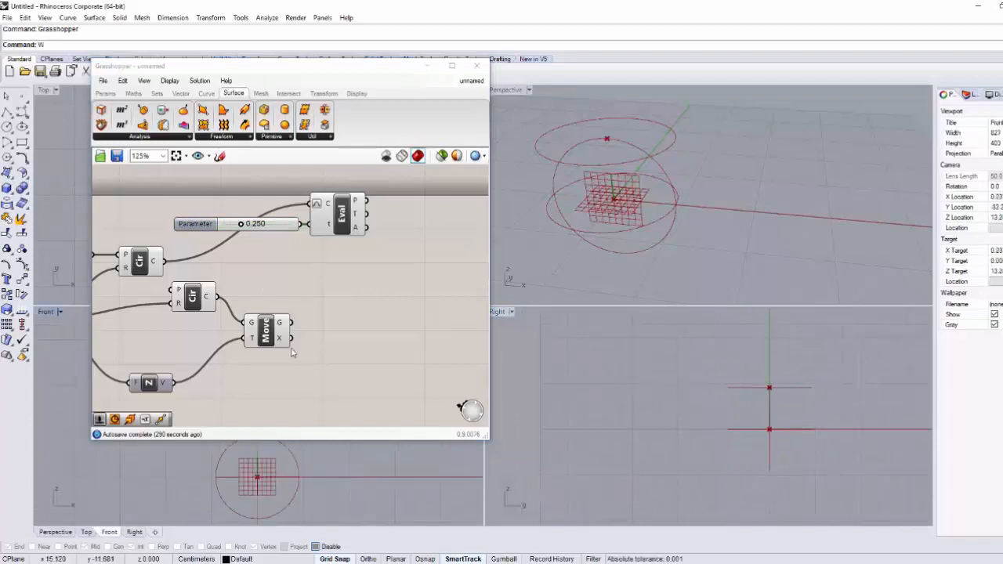
{"action": "scroll", "coordinate": [267, 459], "scroll_direction": "up", "scroll_amount": 6}
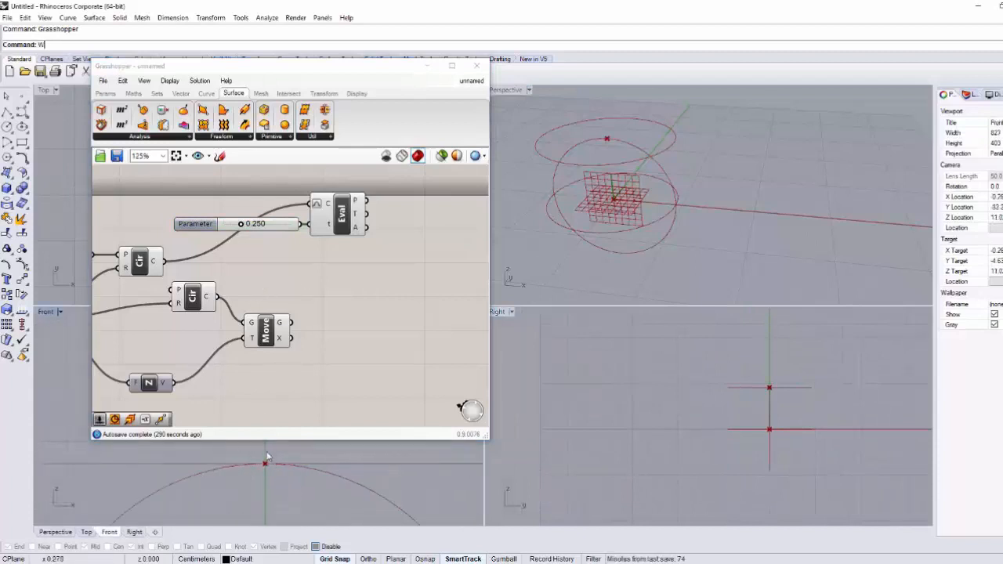
{"action": "right_click_drag", "start_coordinate": [391, 240], "coordinate": [388, 261]}
{"action": "left_click", "coordinate": [350, 238]}
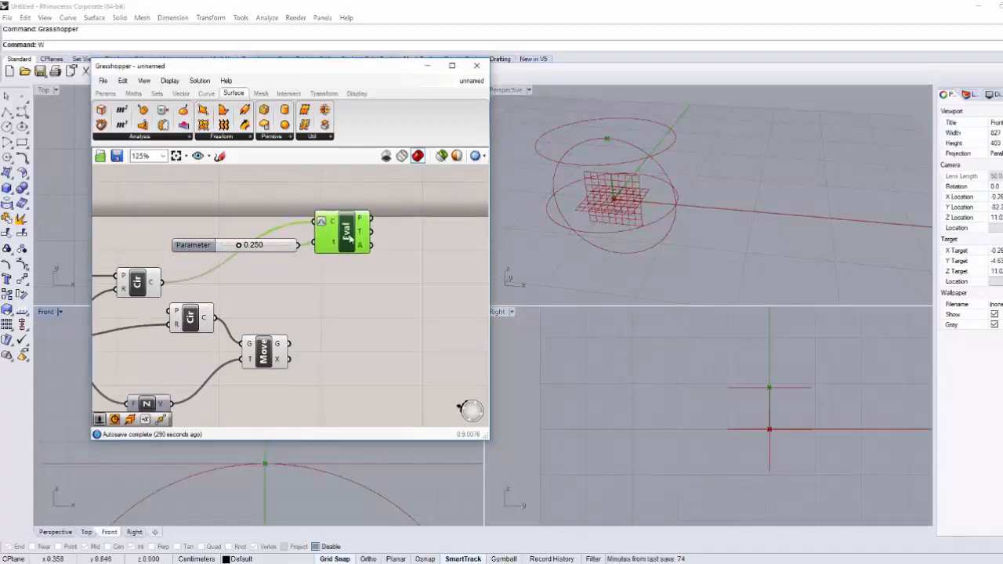
{"action": "left_click_drag", "start_coordinate": [350, 238], "coordinate": [350, 242]}
{"action": "right_click_drag", "start_coordinate": [407, 271], "coordinate": [370, 274]}
{"action": "left_click", "coordinate": [415, 273]}
{"action": "right_click_drag", "start_coordinate": [290, 229], "coordinate": [273, 217]}
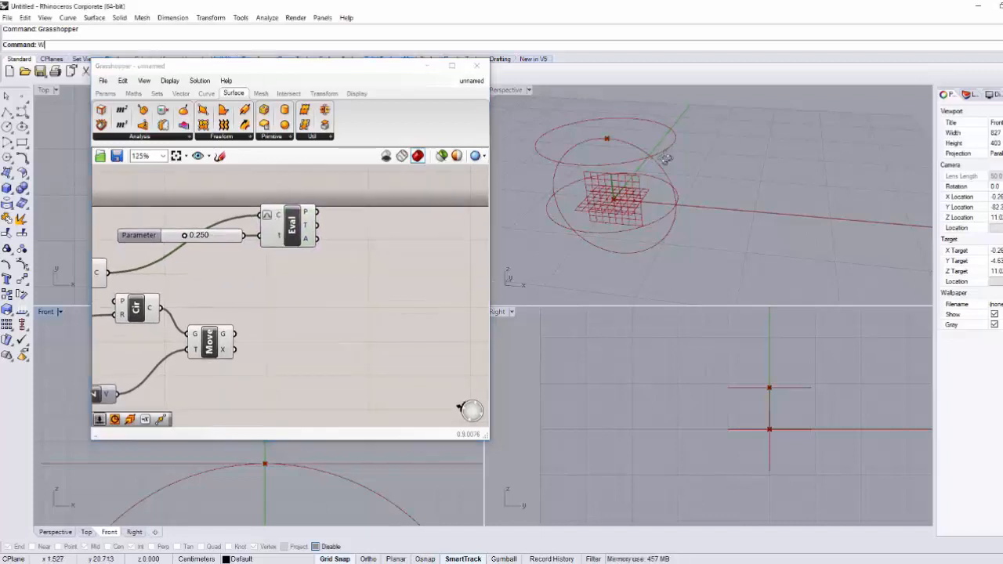
{"action": "right_click_drag", "start_coordinate": [665, 157], "coordinate": [668, 173]}
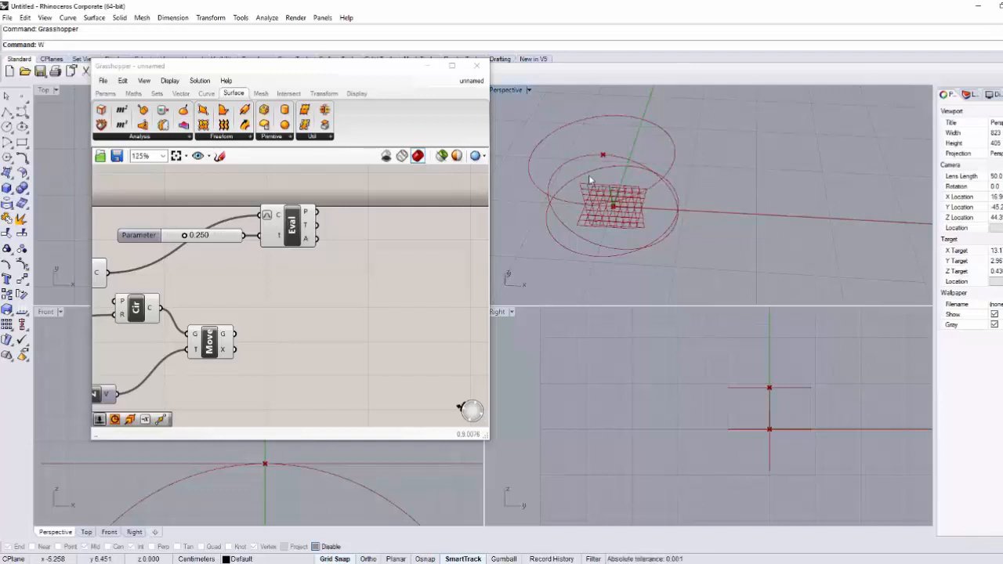
{"action": "right_click_drag", "start_coordinate": [613, 167], "coordinate": [591, 141]}
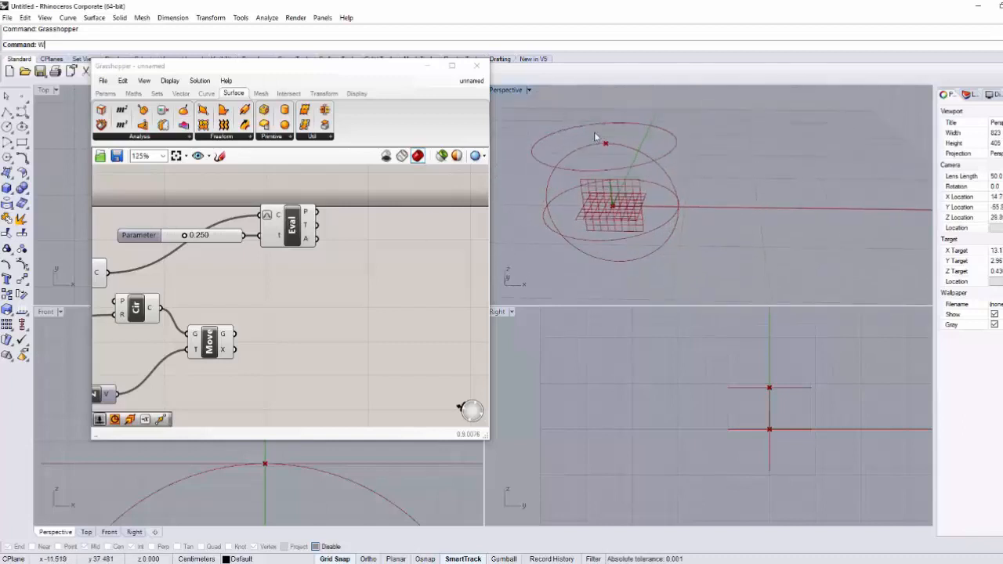
Step: Add a two-point Line component beside Evaluate Curve and connect Evaluate Curve's point output to the line's start point input
{"action": "double_click", "coordinate": [355, 258]}
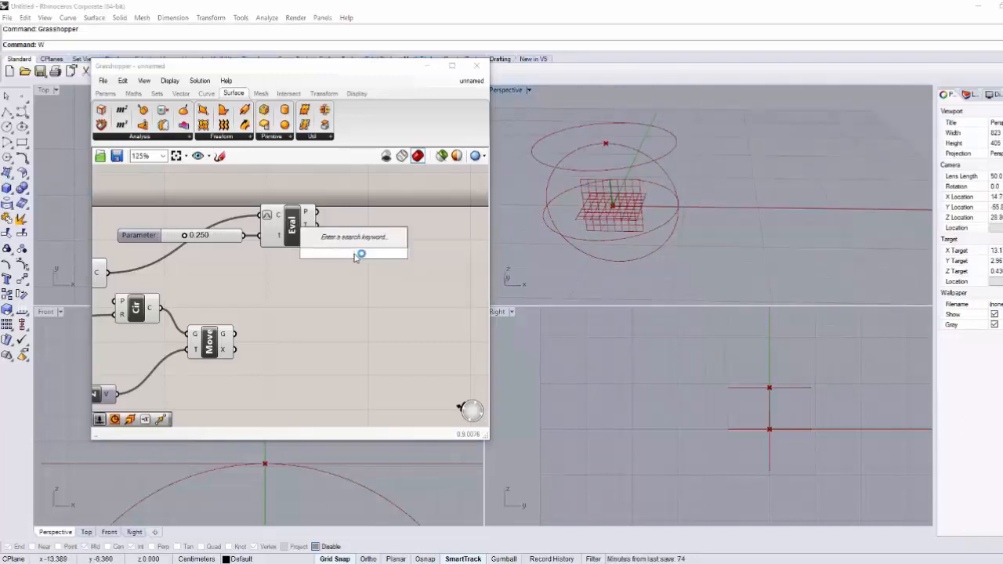
{"action": "type", "text": "line"}
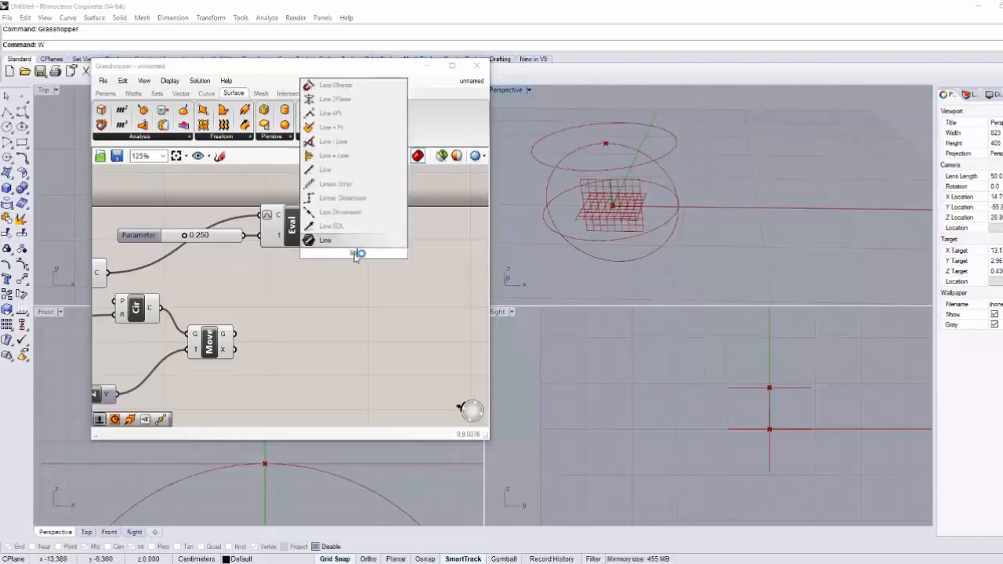
{"action": "key", "text": "Up"}
{"action": "key", "text": "Up"}
{"action": "key", "text": "Up"}
{"action": "key", "text": "Up"}
{"action": "key", "text": "Up"}
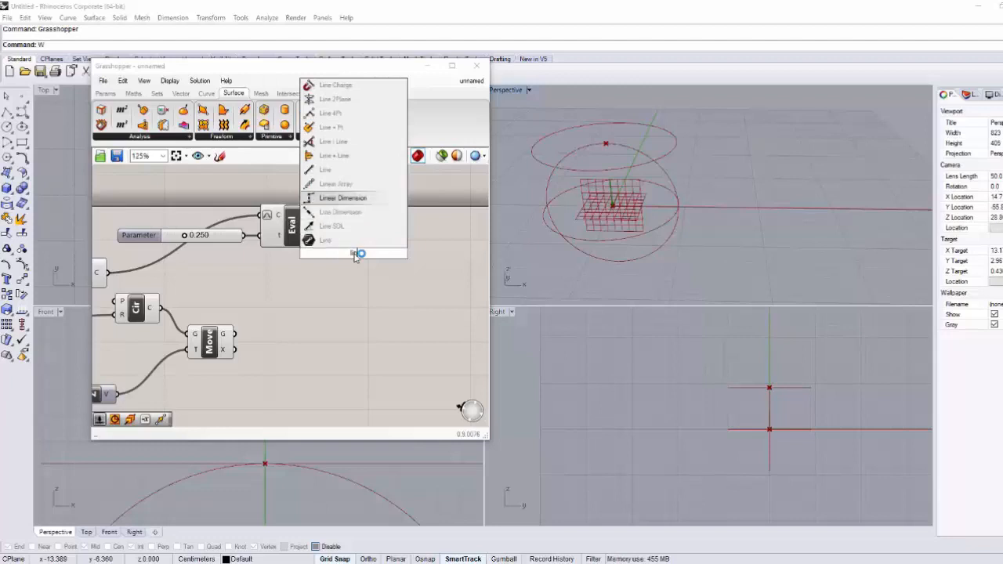
{"action": "key", "text": "Return"}
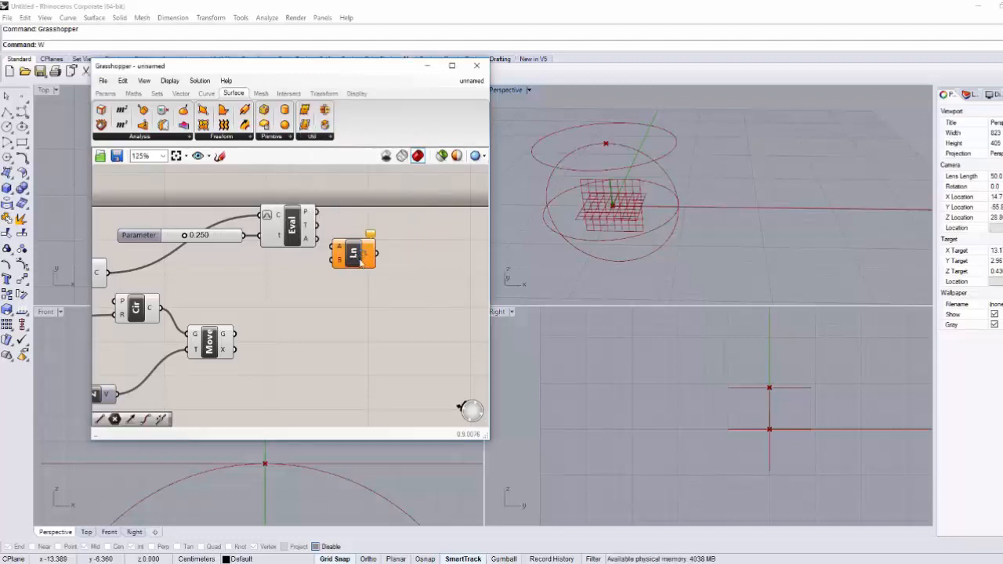
{"action": "left_click_drag", "start_coordinate": [349, 262], "coordinate": [365, 279]}
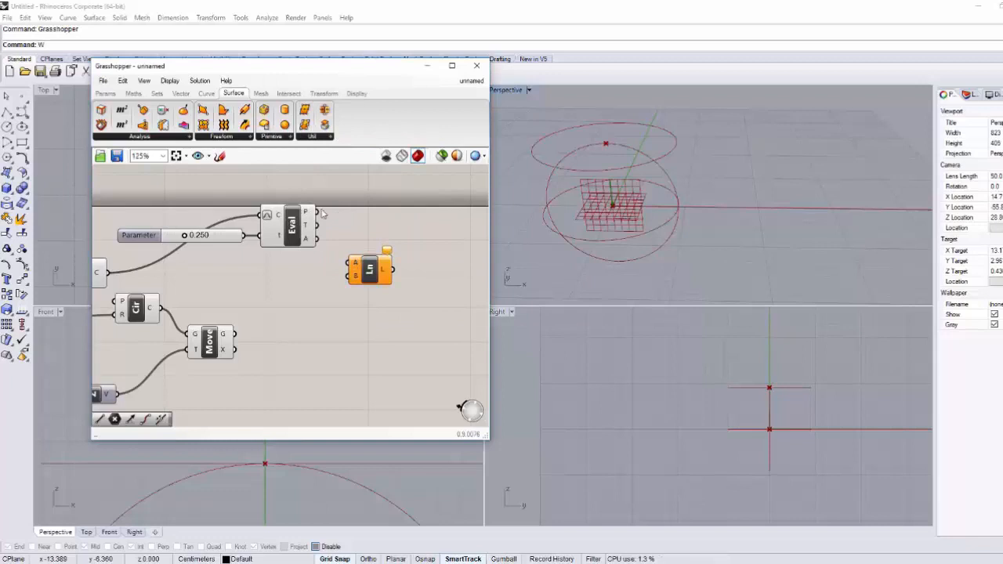
{"action": "left_click_drag", "start_coordinate": [316, 212], "coordinate": [364, 270]}
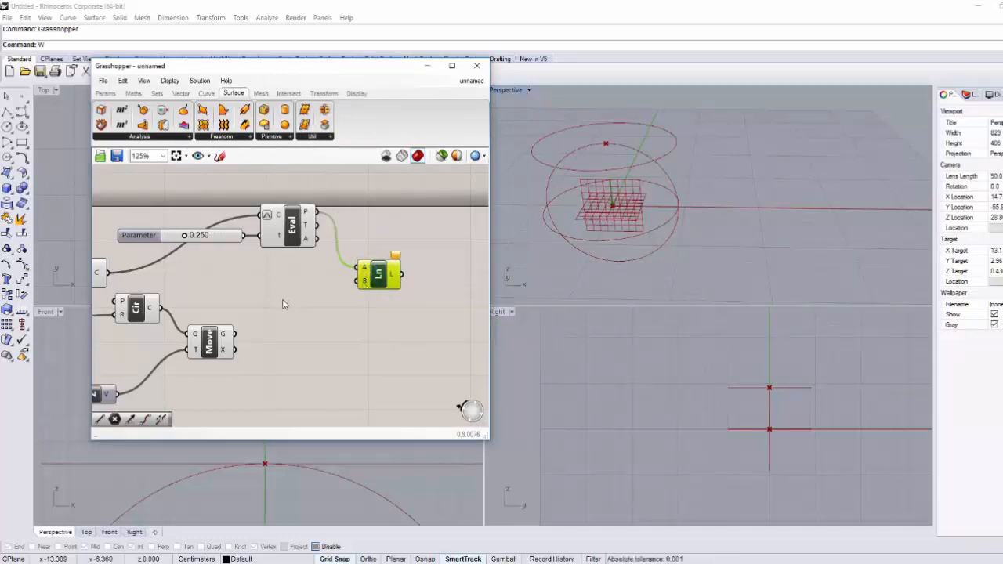
Step: Check the moved circle in the Perspective viewport and add a Random component beside and slightly below Move
{"action": "right_click_drag", "start_coordinate": [283, 302], "coordinate": [312, 283]}
{"action": "left_click", "coordinate": [248, 320]}
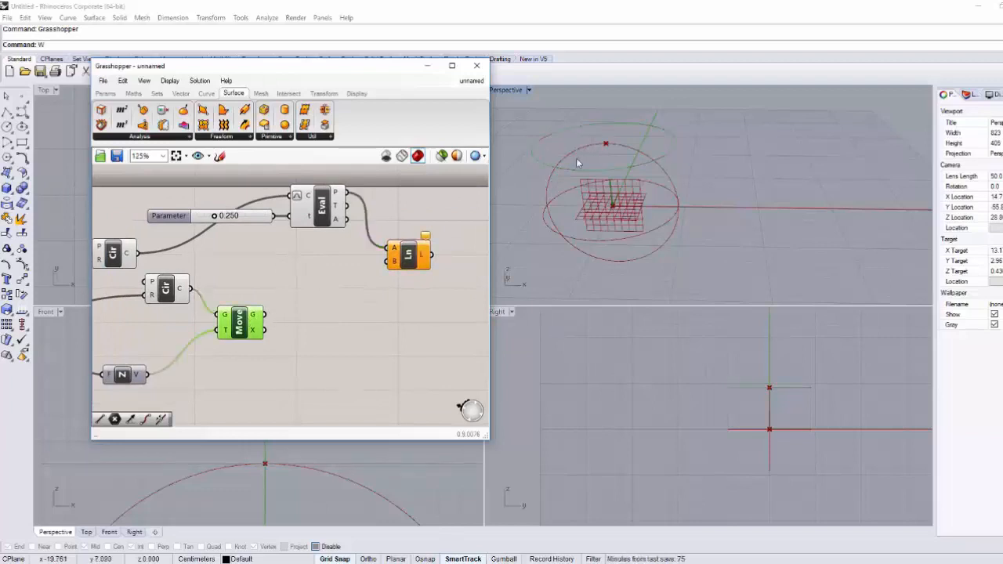
{"action": "right_click_drag", "start_coordinate": [577, 162], "coordinate": [574, 182]}
{"action": "right_click_drag", "start_coordinate": [363, 298], "coordinate": [346, 241]}
{"action": "double_click", "coordinate": [322, 307]}
{"action": "type", "text": "random"}
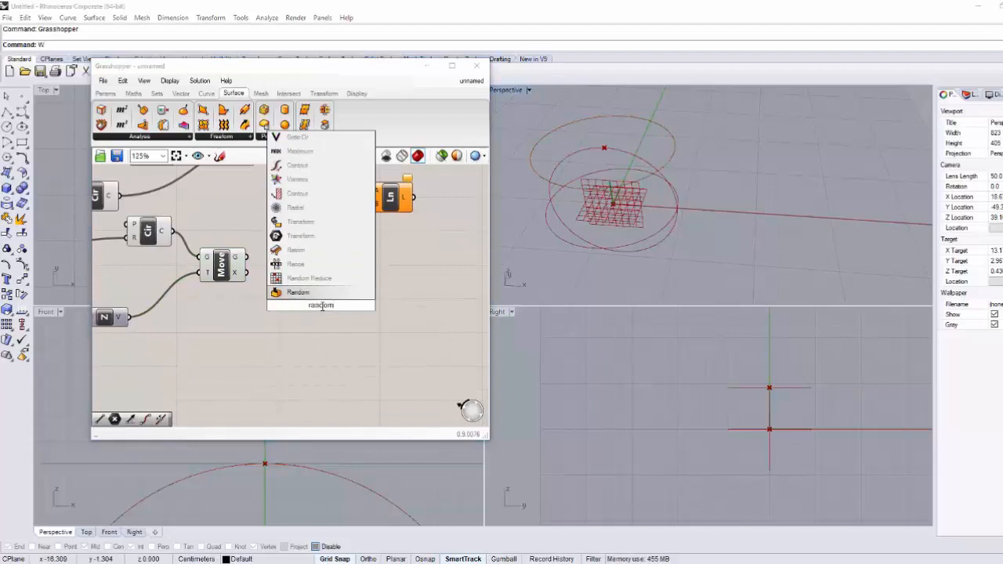
{"action": "key", "text": "Return"}
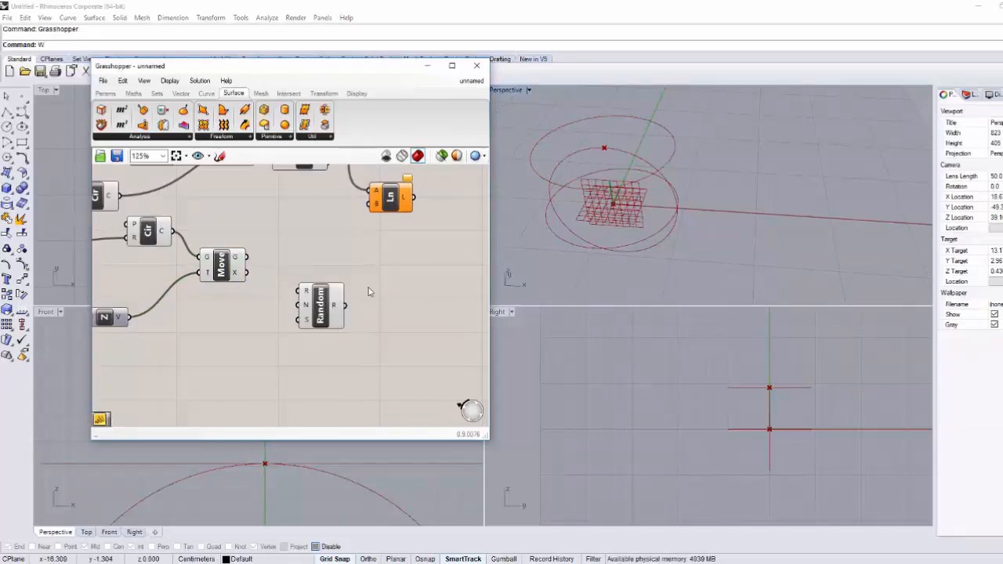
{"action": "right_click_drag", "start_coordinate": [330, 290], "coordinate": [329, 302]}
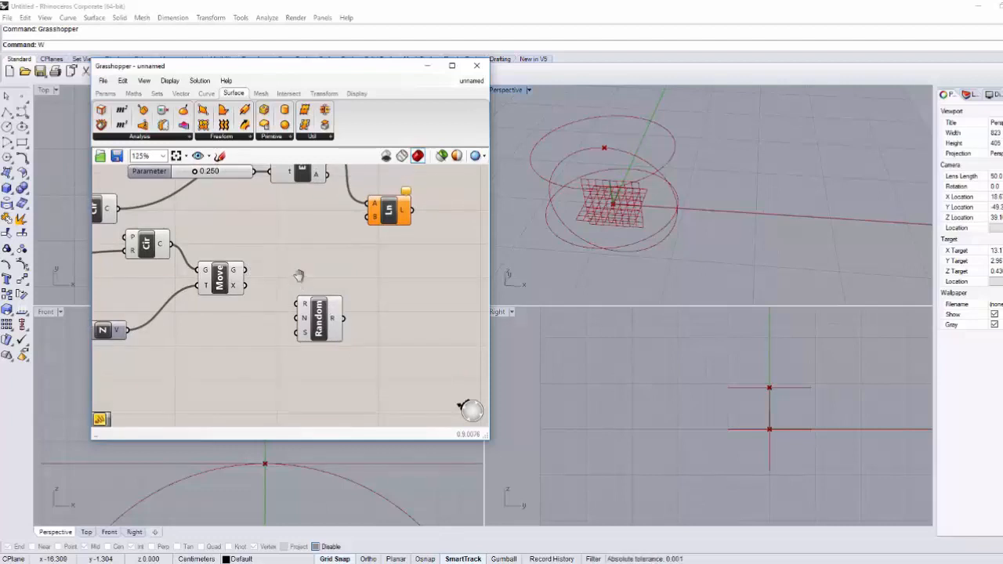
{"action": "right_click_drag", "start_coordinate": [299, 276], "coordinate": [298, 270]}
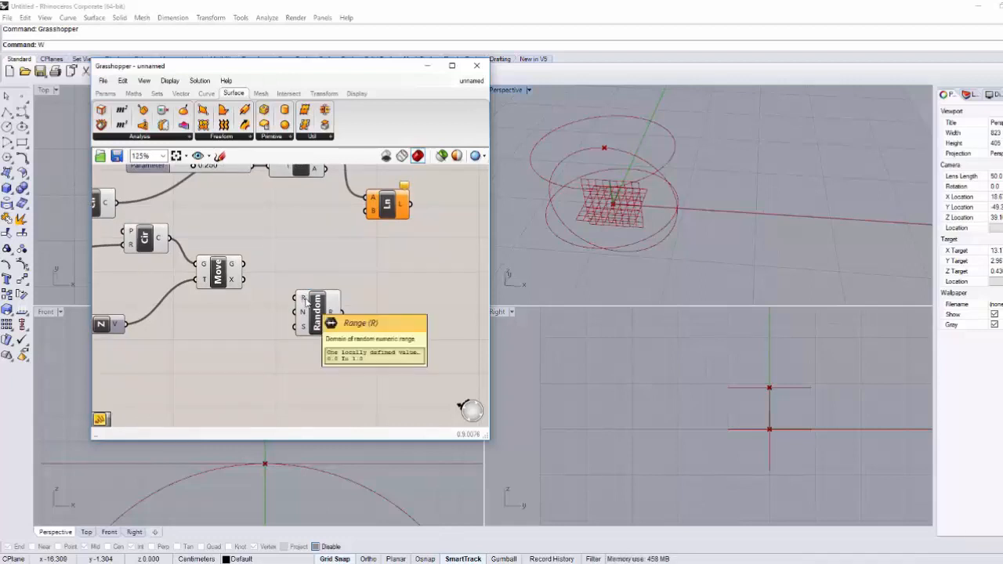
Step: Try to connect Move's geometry output to Random's range input, and place the Random component lower on the canvas
{"action": "left_click_drag", "start_coordinate": [240, 265], "coordinate": [300, 299]}
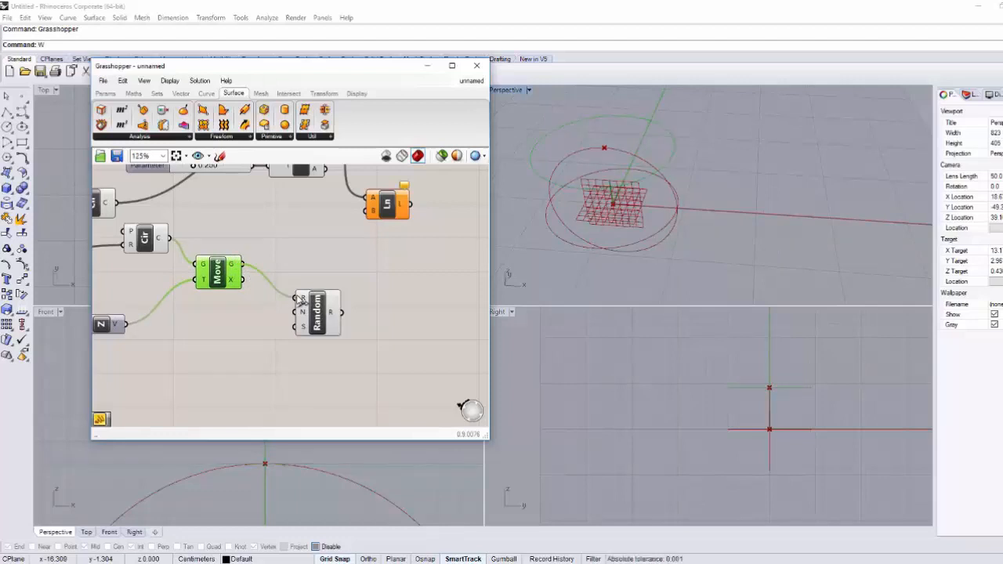
{"action": "left_click_drag", "start_coordinate": [296, 297], "coordinate": [298, 345]}
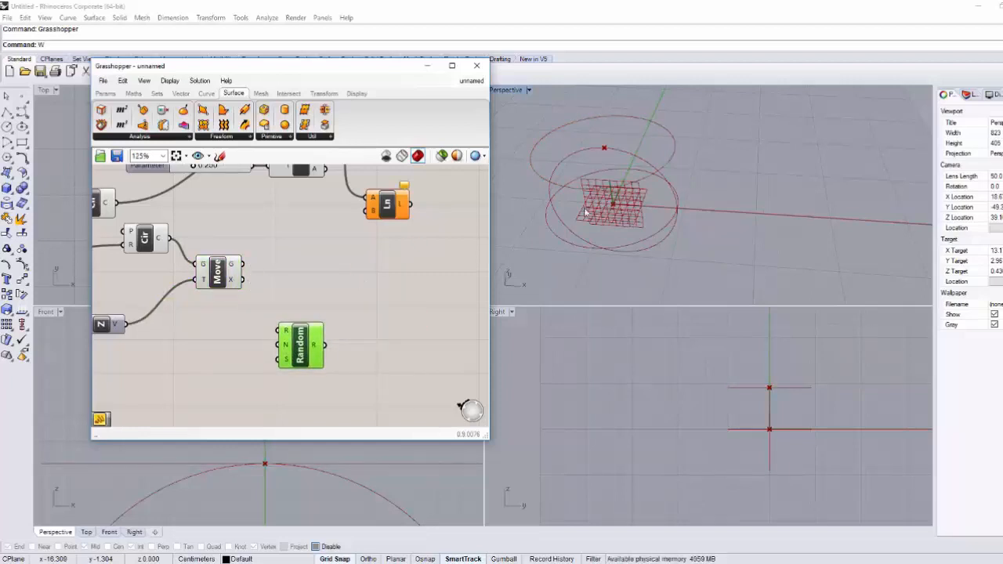
{"action": "right_click_drag", "start_coordinate": [588, 210], "coordinate": [666, 180]}
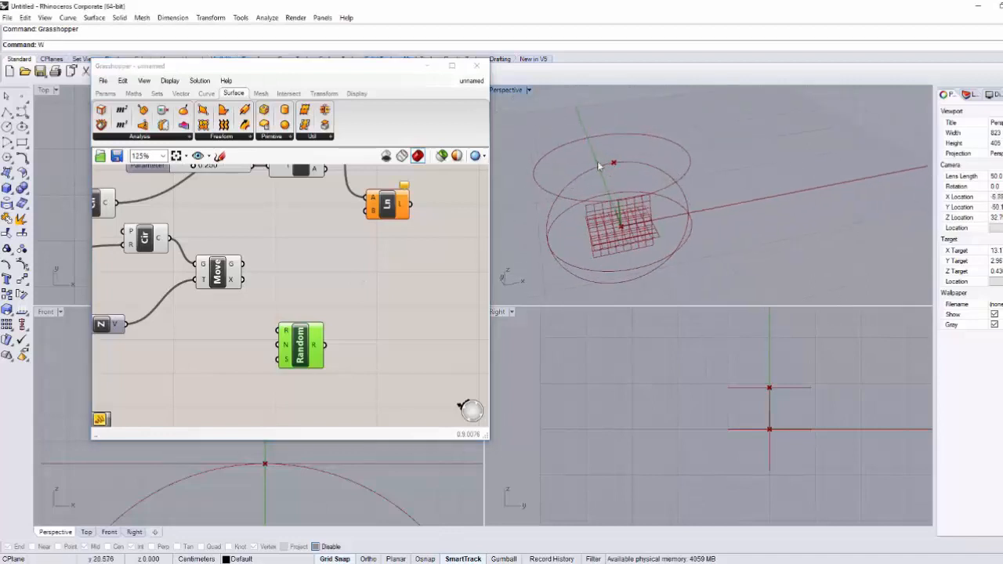
{"action": "right_click_drag", "start_coordinate": [338, 271], "coordinate": [363, 300]}
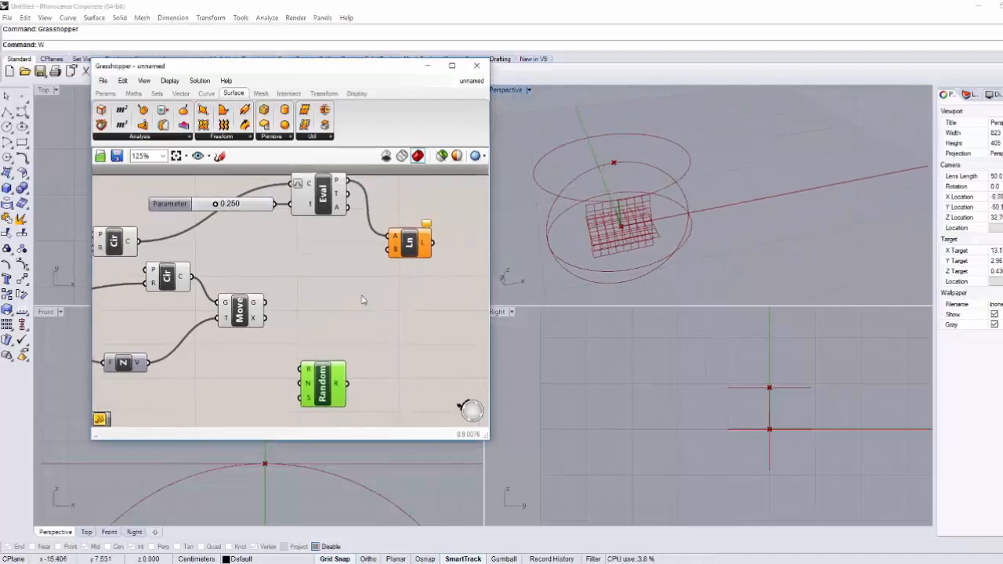
{"action": "left_click", "coordinate": [321, 196]}
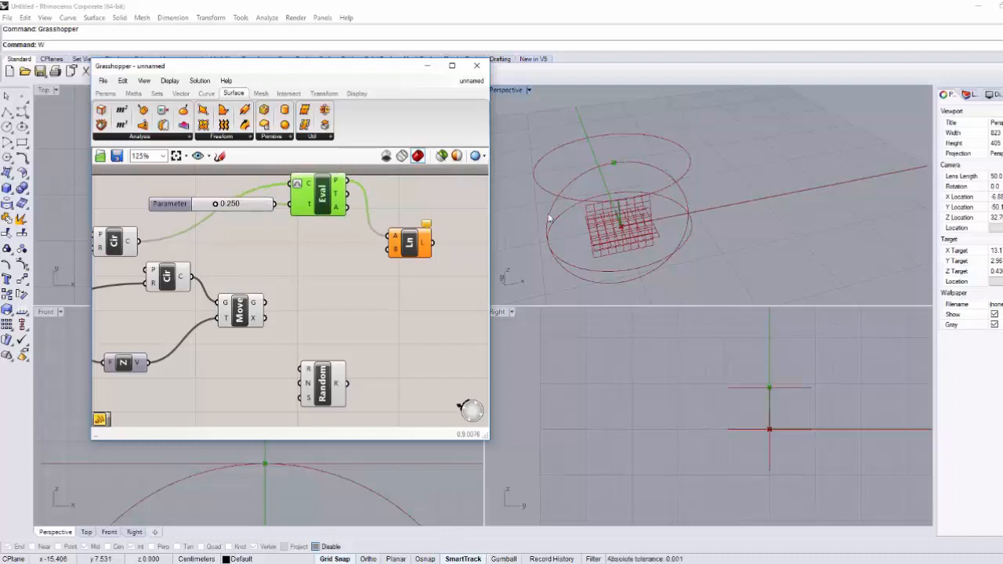
{"action": "right_click_drag", "start_coordinate": [333, 313], "coordinate": [318, 246]}
{"action": "left_click_drag", "start_coordinate": [309, 334], "coordinate": [312, 340]}
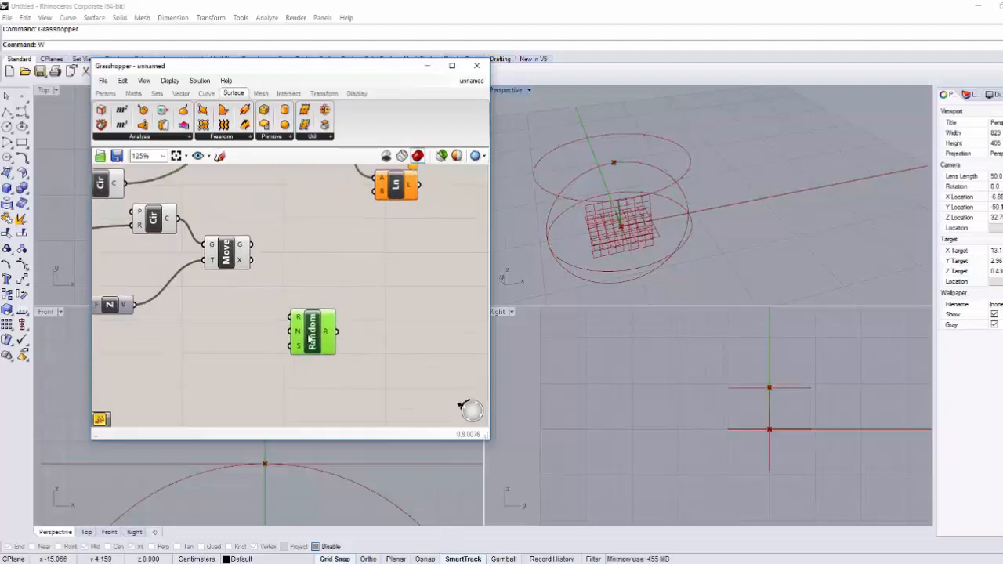
{"action": "right_click_drag", "start_coordinate": [340, 297], "coordinate": [336, 311]}
{"action": "right_click_drag", "start_coordinate": [326, 262], "coordinate": [324, 289]}
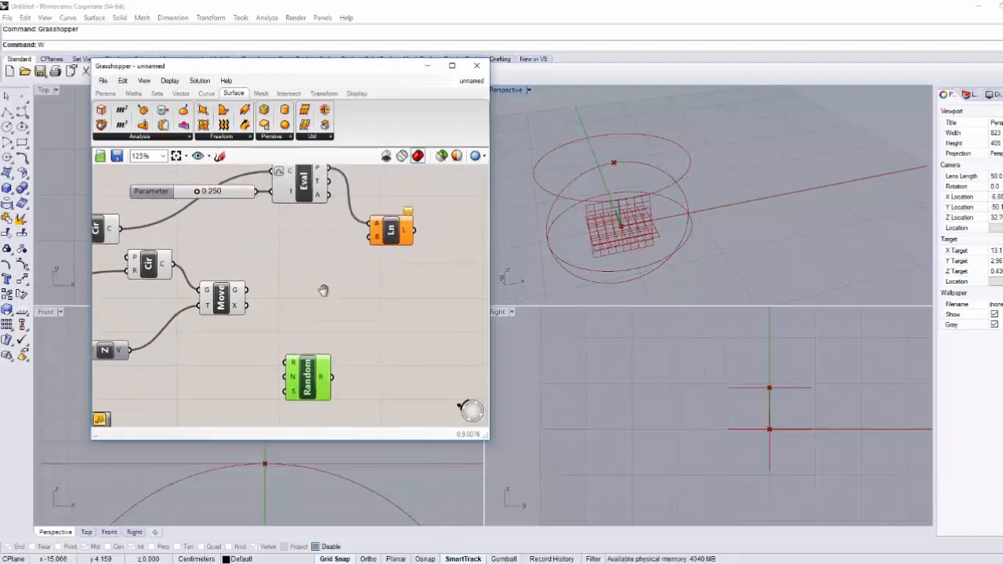
Step: Duplicate Evaluate Curve beside the Random component and connect Move's geometry output to the copy's curve input
{"action": "left_click", "coordinate": [312, 188]}
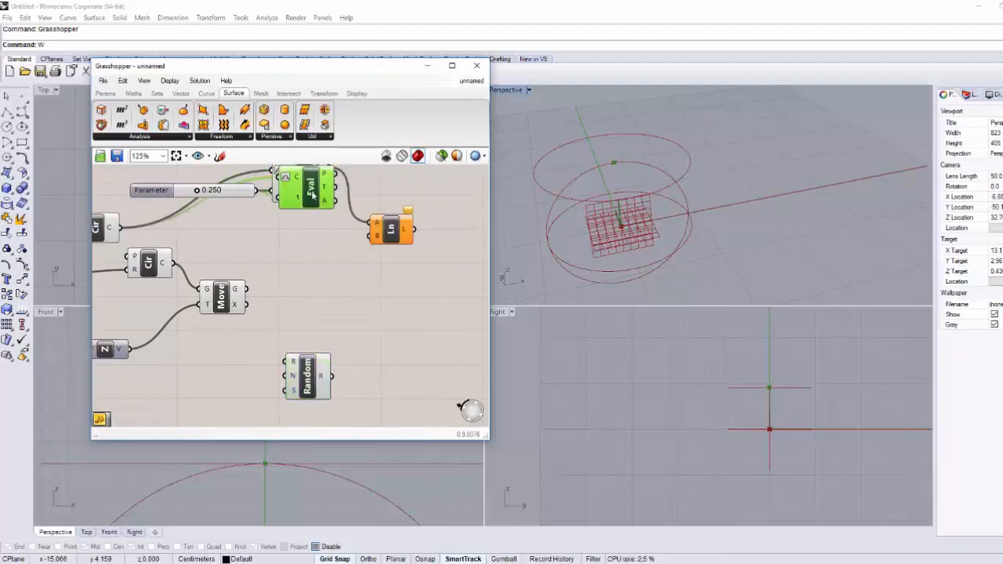
{"action": "left_click_drag", "start_coordinate": [312, 188], "coordinate": [400, 361], "text": "alt"}
{"action": "right_click_drag", "start_coordinate": [400, 361], "coordinate": [403, 325]}
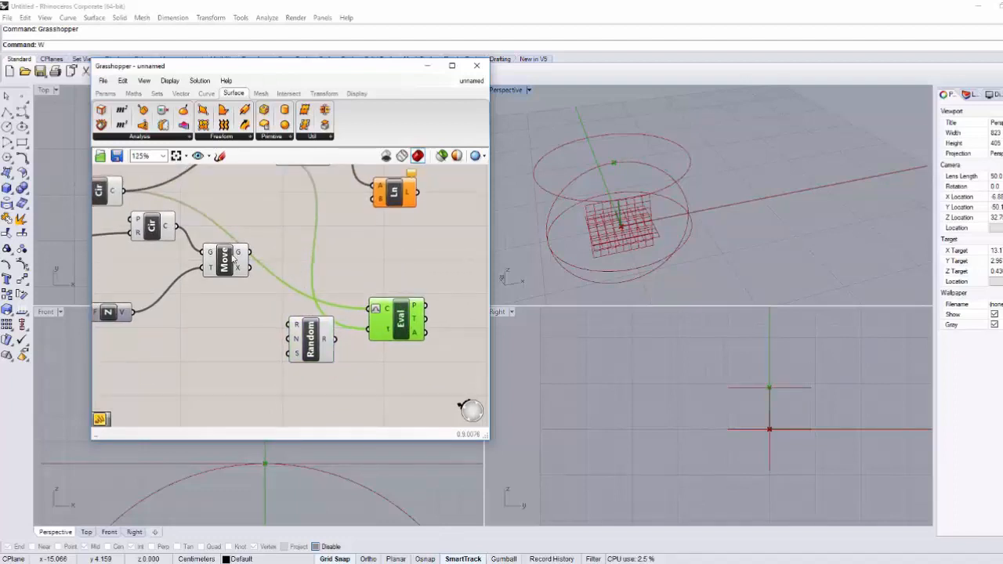
{"action": "left_click", "coordinate": [232, 259]}
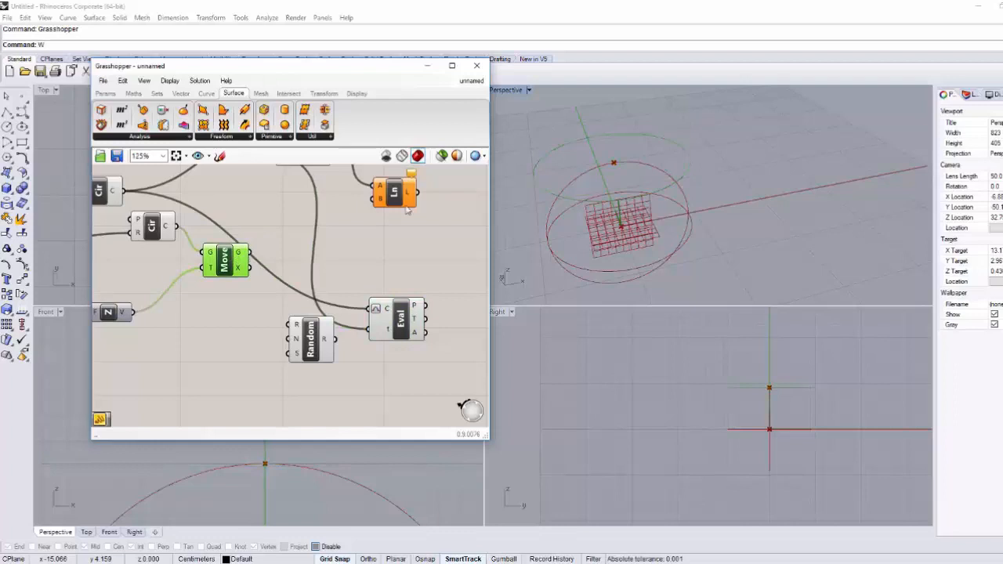
{"action": "left_click_drag", "start_coordinate": [248, 251], "coordinate": [247, 330]}
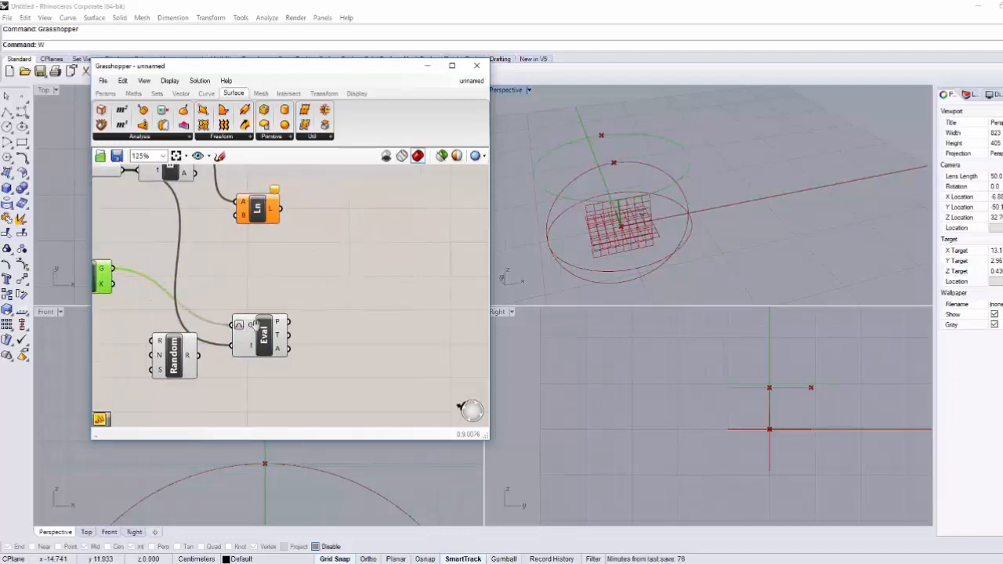
Step: Move the Random component away from the second Evaluate Curve and connect its random output to that Evaluate Curve's parameter input
{"action": "scroll", "coordinate": [371, 326], "scroll_direction": "up", "scroll_amount": 1}
{"action": "right_click_drag", "start_coordinate": [254, 324], "coordinate": [372, 313]}
{"action": "scroll", "coordinate": [371, 328], "scroll_direction": "up", "scroll_amount": 1}
{"action": "left_click_drag", "start_coordinate": [266, 347], "coordinate": [230, 346]}
{"action": "scroll", "coordinate": [255, 336], "scroll_direction": "down", "scroll_amount": 2}
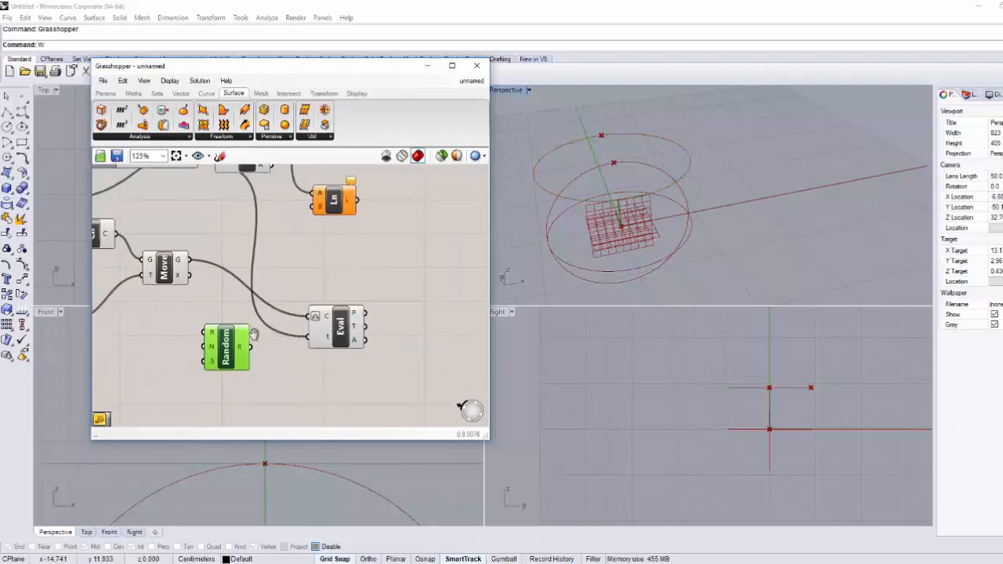
{"action": "right_click_drag", "start_coordinate": [253, 332], "coordinate": [260, 330]}
{"action": "mouse_move", "coordinate": [545, 253]}
{"action": "right_mouse_down"}
{"action": "mouse_move", "coordinate": [566, 248]}
{"action": "mouse_move", "coordinate": [557, 251]}
{"action": "right_mouse_up"}
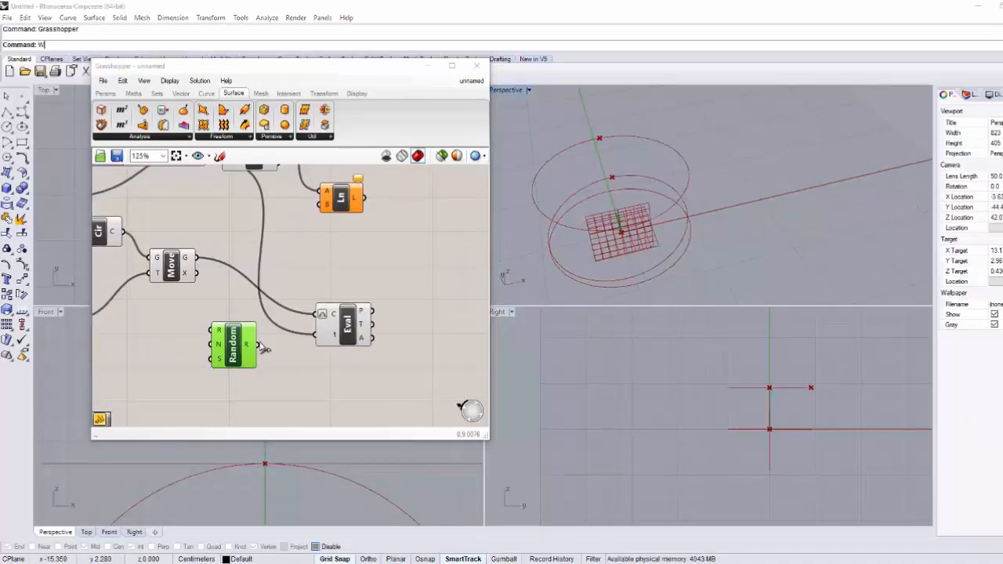
{"action": "left_click_drag", "start_coordinate": [257, 345], "coordinate": [321, 338]}
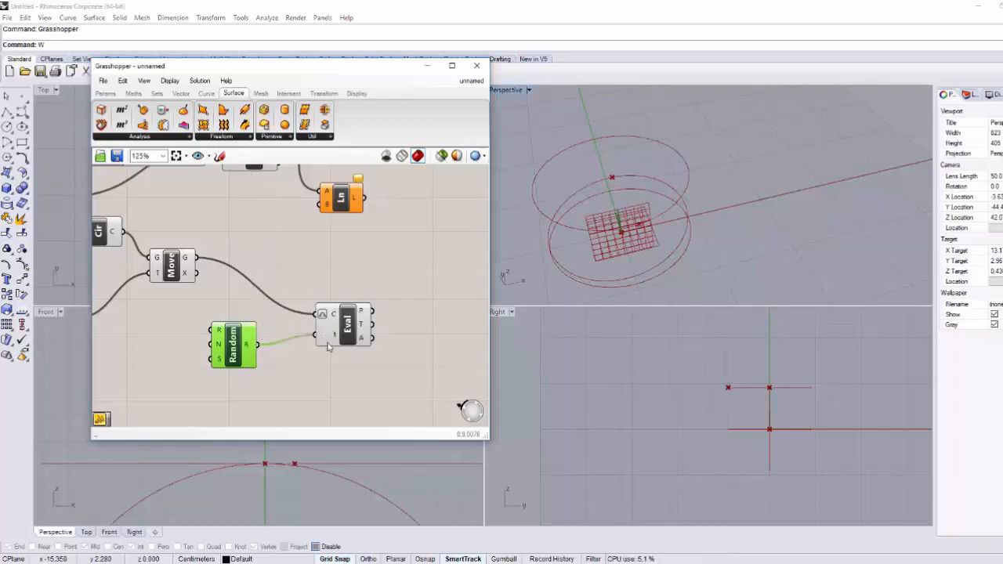
{"action": "right_click_drag", "start_coordinate": [575, 242], "coordinate": [518, 209]}
Step: Add an integer number slider ranging from 0 to 50 beside Random and connect it to Random's number input
{"action": "right_click_drag", "start_coordinate": [255, 320], "coordinate": [297, 292]}
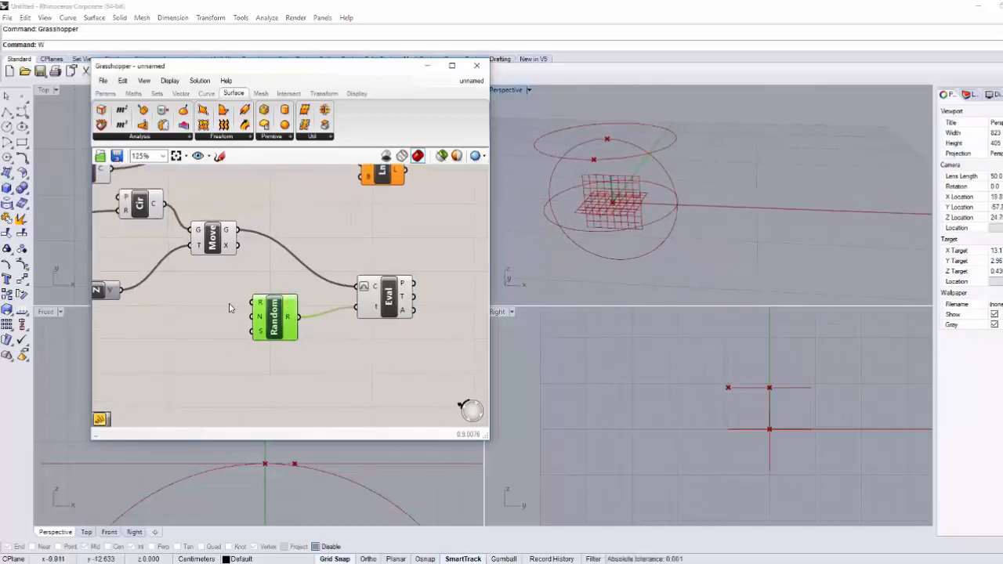
{"action": "scroll", "coordinate": [245, 305], "scroll_direction": "up", "scroll_amount": 3}
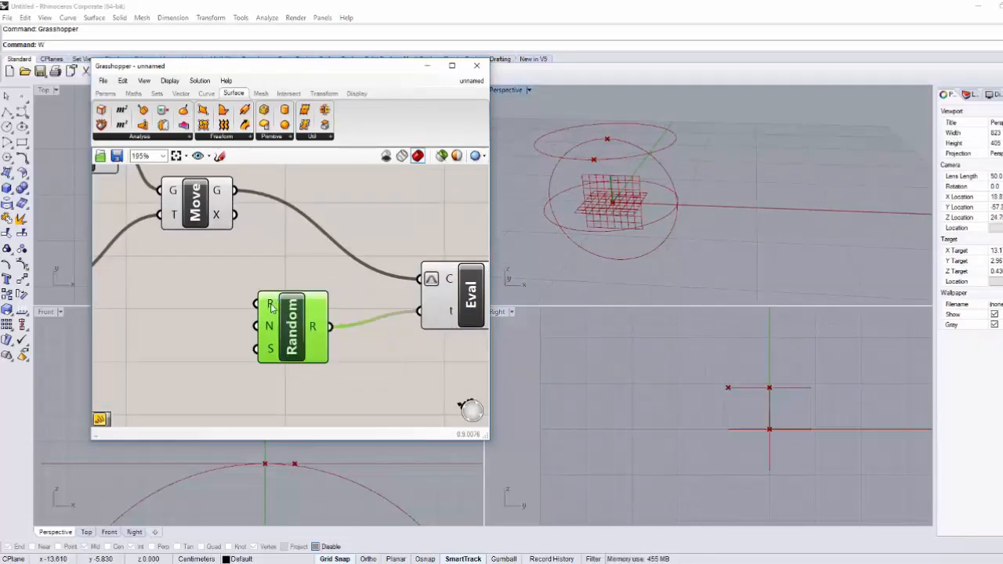
{"action": "mouse_move", "coordinate": [268, 325]}
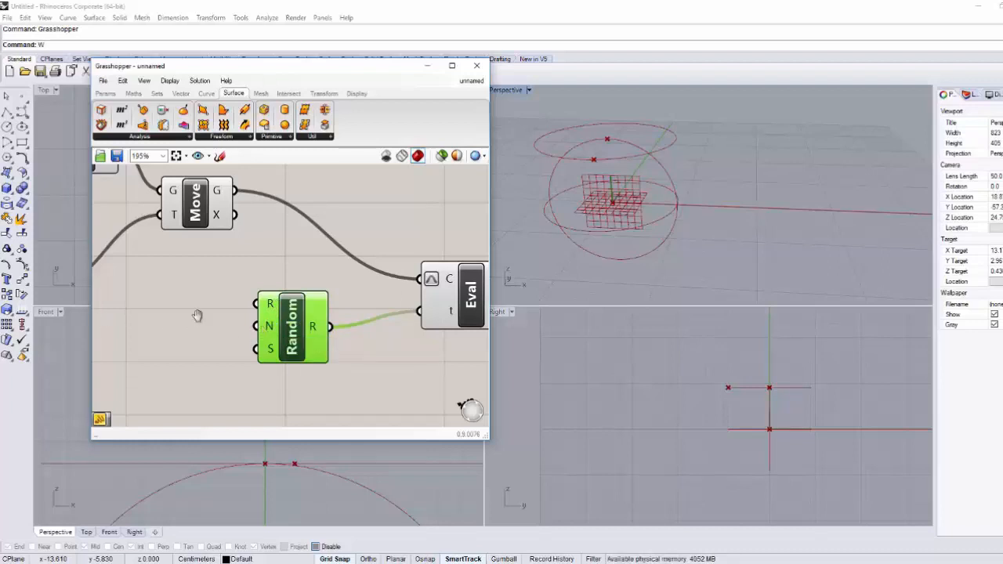
{"action": "right_click_drag", "start_coordinate": [197, 315], "coordinate": [235, 315]}
{"action": "double_click", "coordinate": [234, 315]}
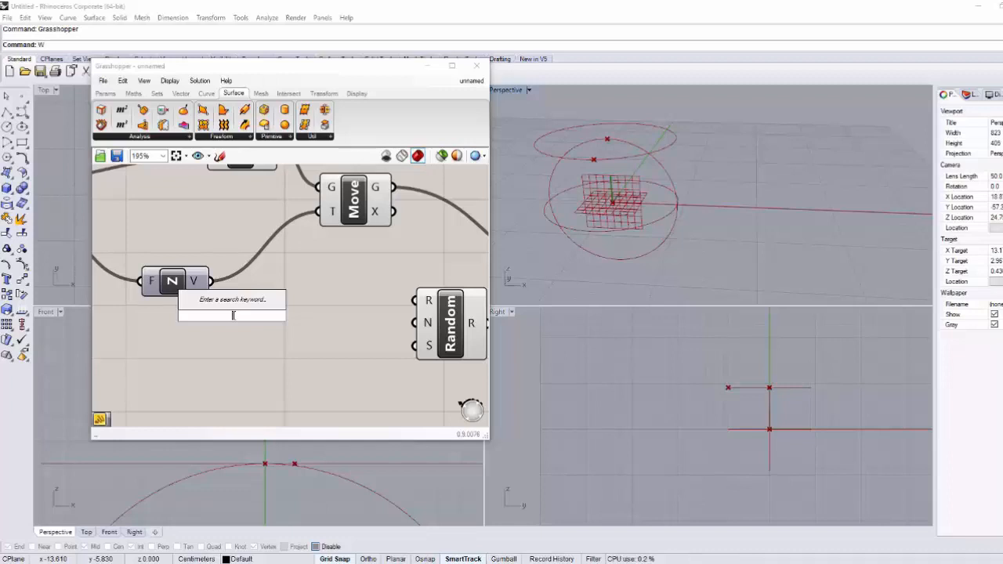
{"action": "type", "text": "0.50"}
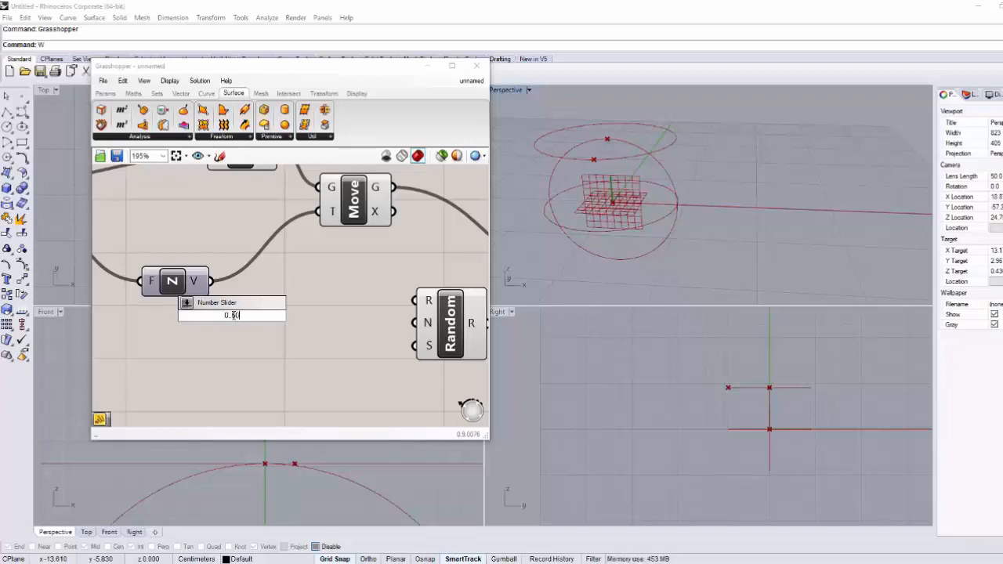
{"action": "key", "text": "Return"}
{"action": "left_click_drag", "start_coordinate": [324, 319], "coordinate": [414, 322]}
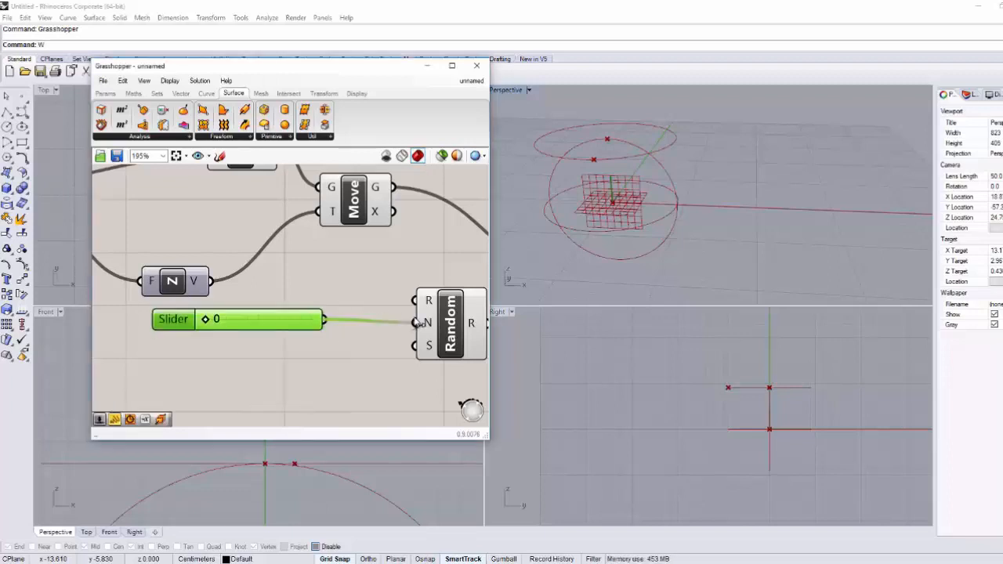
Step: Set Random's number slider to 8 and check the evaluated points on the moved circle in the Perspective viewport
{"action": "left_click_drag", "start_coordinate": [205, 319], "coordinate": [237, 321]}
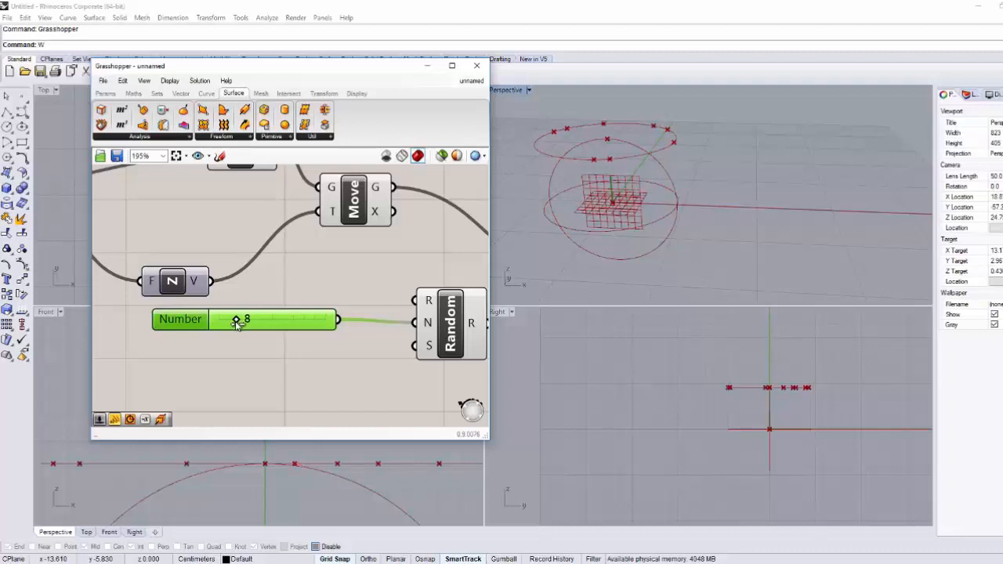
{"action": "right_click_drag", "start_coordinate": [315, 363], "coordinate": [303, 331]}
{"action": "right_click_drag", "start_coordinate": [602, 169], "coordinate": [611, 215]}
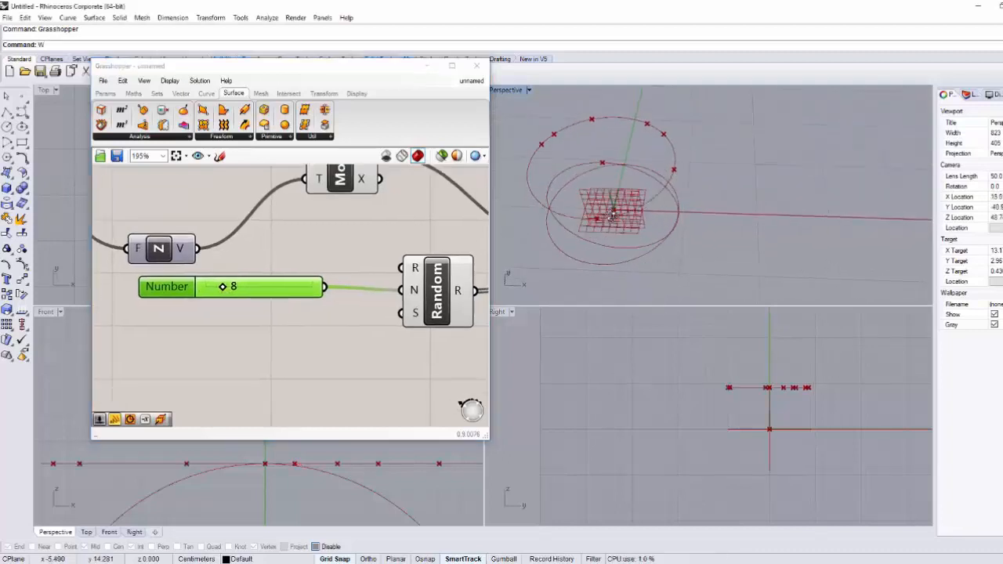
{"action": "right_click_drag", "start_coordinate": [539, 131], "coordinate": [568, 139]}
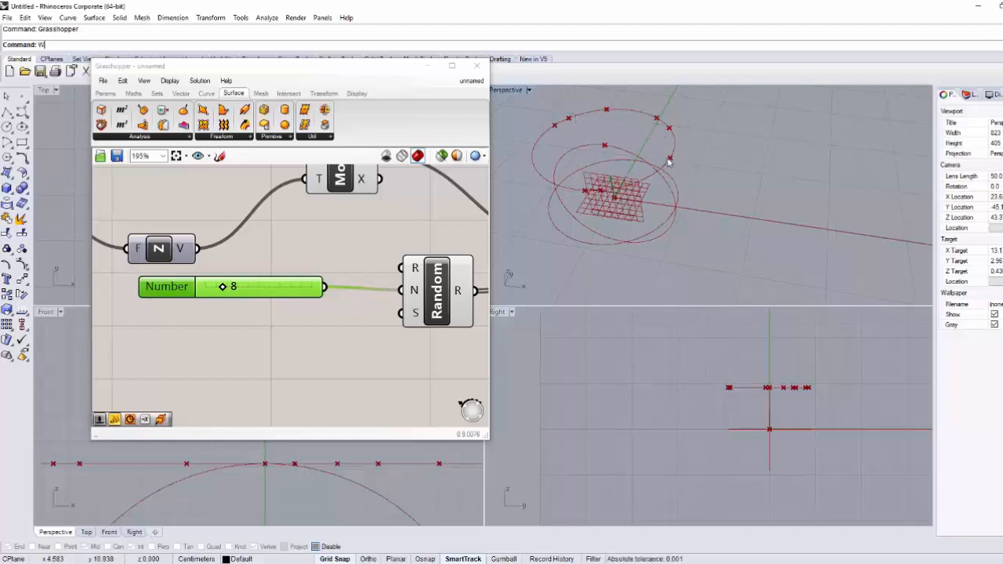
{"action": "right_click_drag", "start_coordinate": [587, 182], "coordinate": [590, 166]}
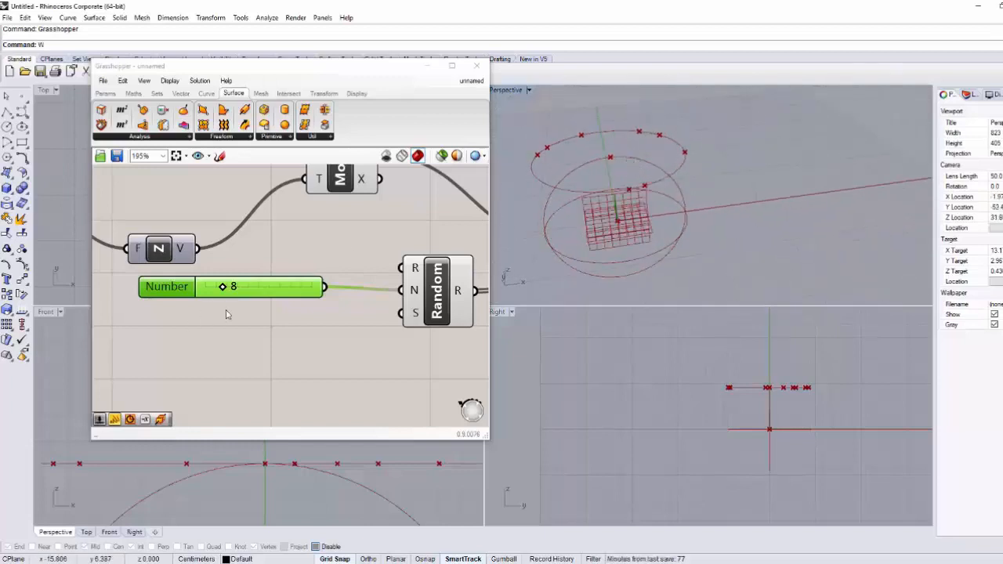
Step: Duplicate the number slider just below the original and connect the copy to Random's seed input
{"action": "left_click", "coordinate": [275, 298]}
{"action": "key", "text": "ctrl+c"}
{"action": "key", "text": "ctrl+v"}
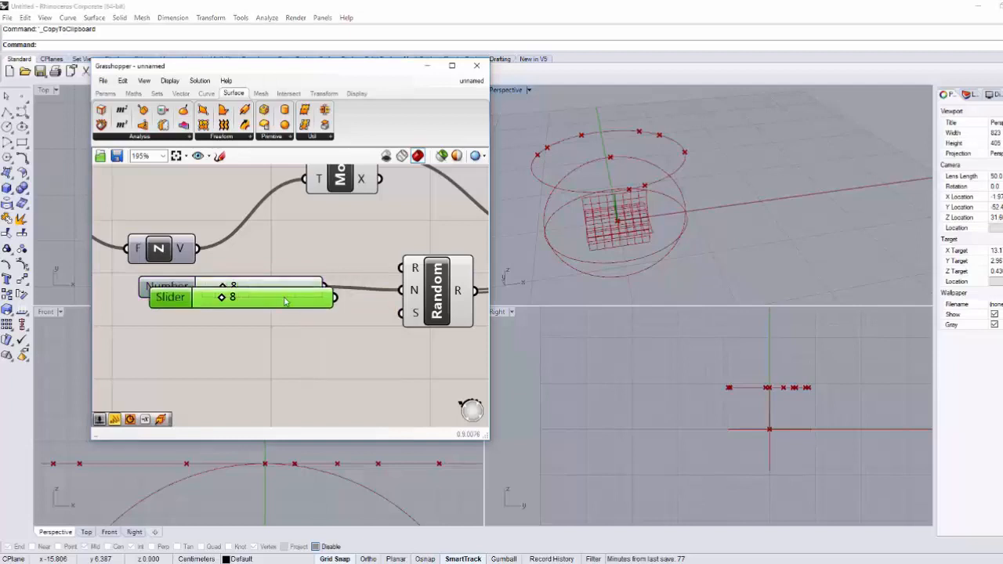
{"action": "left_click_drag", "start_coordinate": [286, 301], "coordinate": [267, 320]}
{"action": "left_click", "coordinate": [314, 338]}
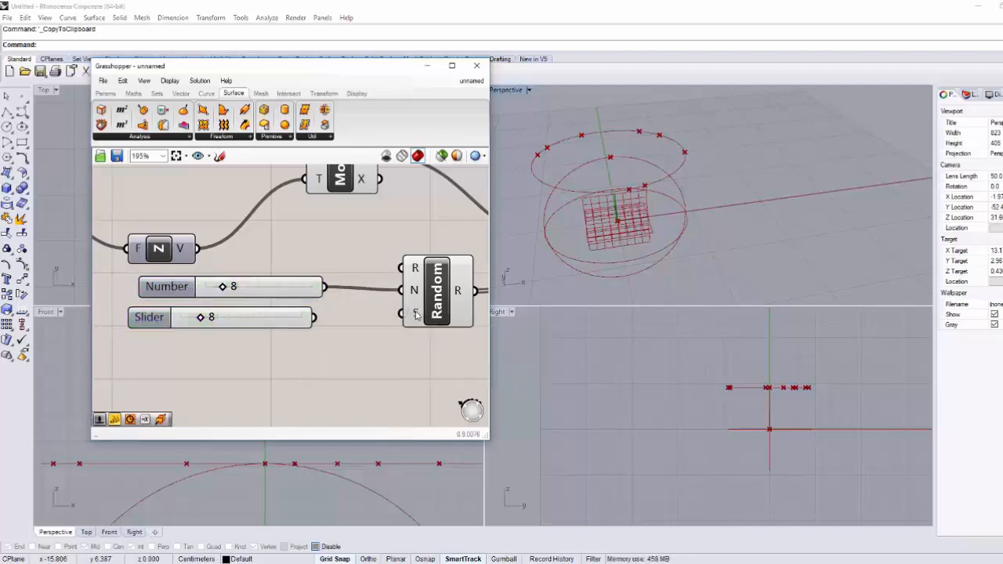
{"action": "left_click_drag", "start_coordinate": [311, 319], "coordinate": [416, 294]}
Step: Place the Number slider closely above the Seed slider and set the seed to 34
{"action": "left_click", "coordinate": [304, 302]}
{"action": "left_click_drag", "start_coordinate": [306, 291], "coordinate": [285, 297]}
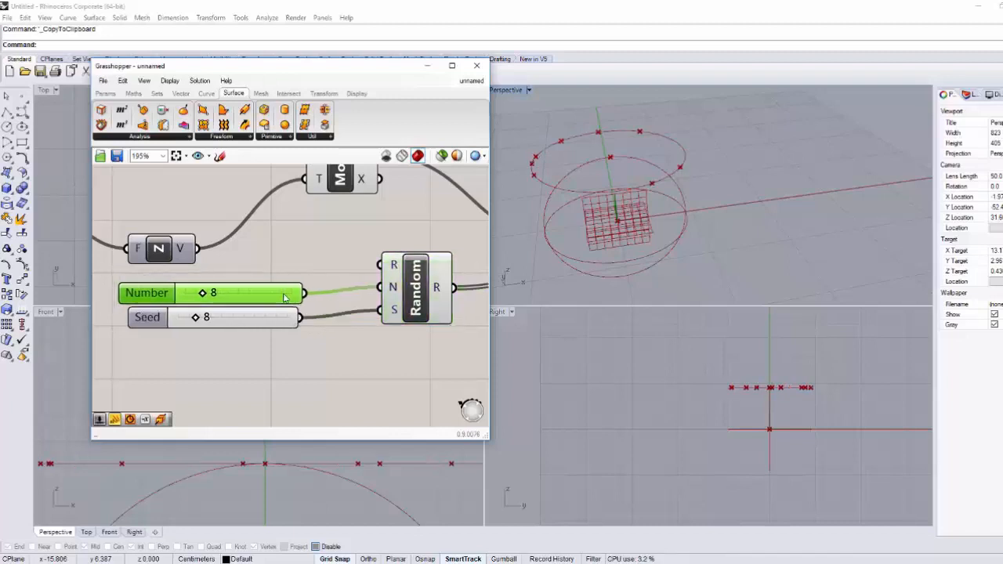
{"action": "left_click_drag", "start_coordinate": [198, 320], "coordinate": [255, 334]}
Step: Move the Line component beyond the second Evaluate Curve and connect that Evaluate Curve's point output to the line's end point input
{"action": "right_click_drag", "start_coordinate": [295, 316], "coordinate": [238, 333]}
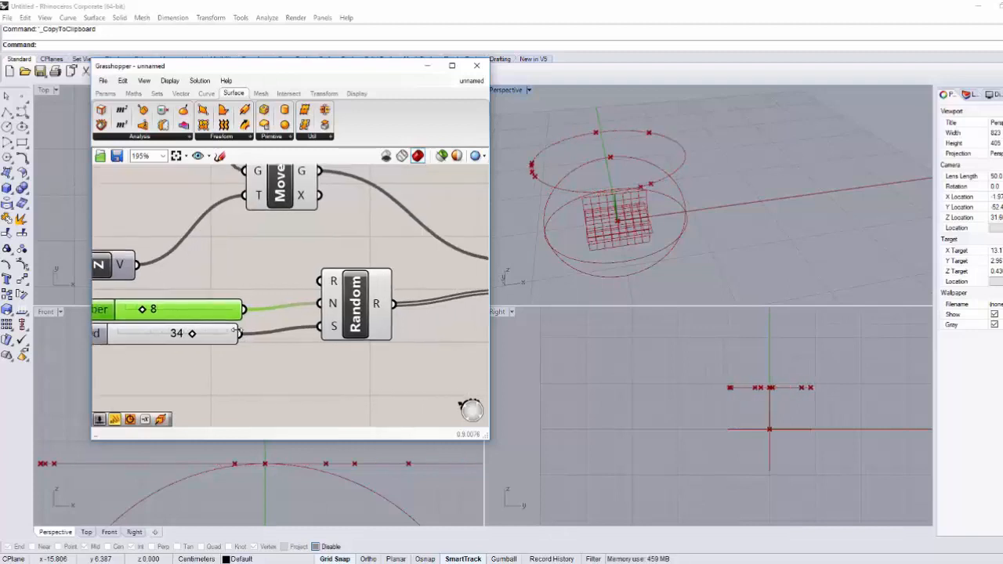
{"action": "scroll", "coordinate": [238, 333], "scroll_direction": "down", "scroll_amount": 5}
{"action": "right_click_drag", "start_coordinate": [358, 305], "coordinate": [242, 314]}
{"action": "scroll", "coordinate": [242, 314], "scroll_direction": "up", "scroll_amount": 3}
{"action": "left_click_drag", "start_coordinate": [216, 206], "coordinate": [301, 231]}
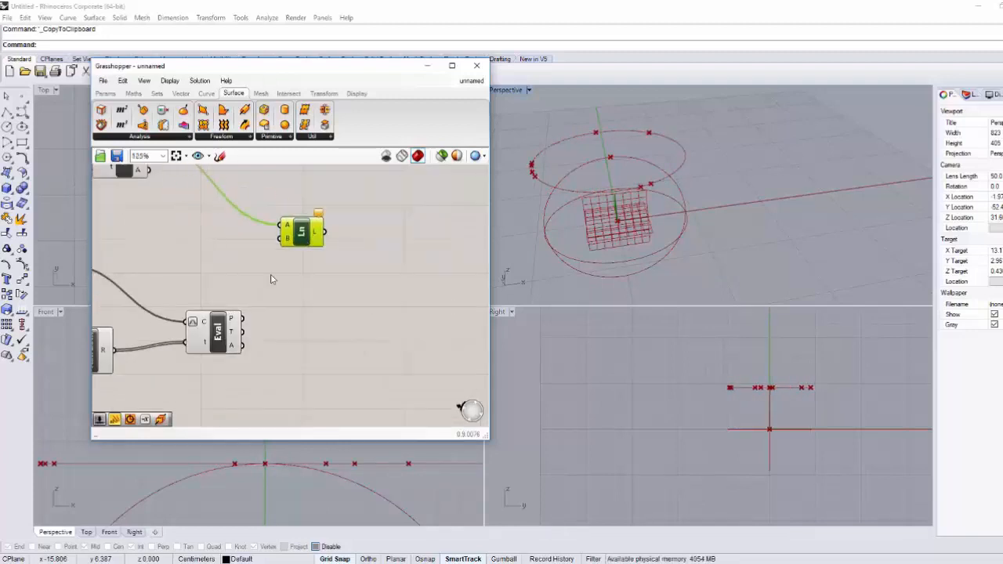
{"action": "left_click", "coordinate": [225, 325]}
{"action": "left_click_drag", "start_coordinate": [243, 319], "coordinate": [282, 245]}
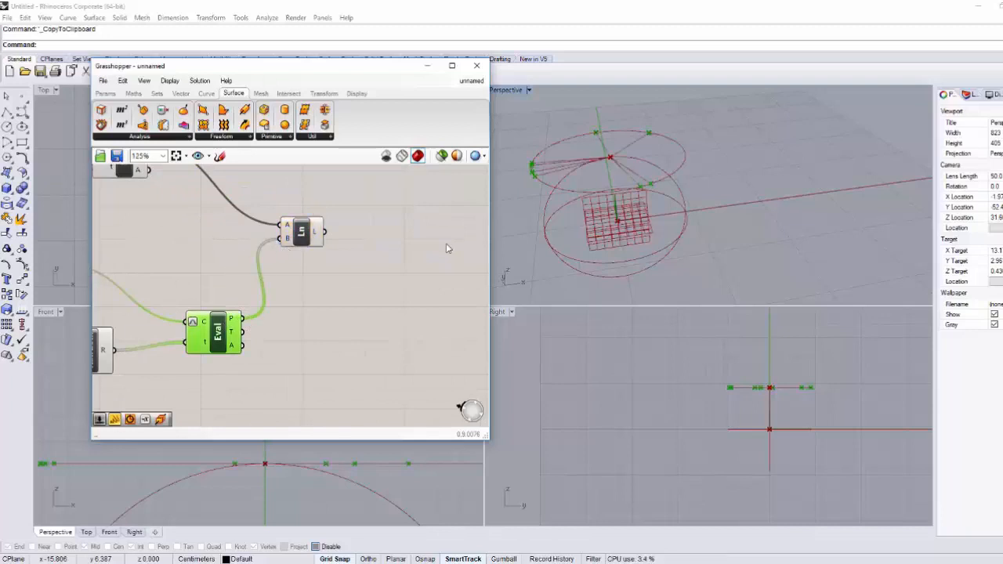
Step: Check the new lines in the Perspective viewport and space the Line component farther from the second Evaluate Curve
{"action": "right_click_drag", "start_coordinate": [549, 236], "coordinate": [677, 164]}
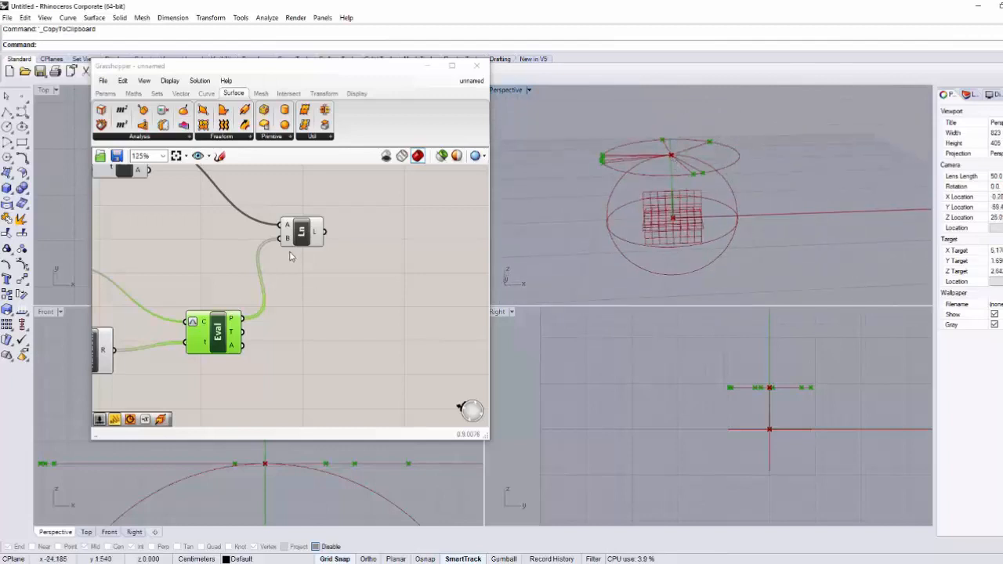
{"action": "left_click_drag", "start_coordinate": [312, 229], "coordinate": [397, 240]}
{"action": "right_click_drag", "start_coordinate": [343, 287], "coordinate": [385, 272]}
{"action": "right_click_drag", "start_coordinate": [686, 188], "coordinate": [625, 197]}
{"action": "right_click_drag", "start_coordinate": [285, 291], "coordinate": [204, 319]}
{"action": "mouse_move", "coordinate": [664, 189]}
{"action": "right_mouse_down"}
{"action": "mouse_move", "coordinate": [664, 223]}
{"action": "mouse_move", "coordinate": [666, 202]}
{"action": "right_mouse_up"}
{"action": "left_click_drag", "start_coordinate": [355, 267], "coordinate": [314, 278]}
{"action": "right_click_drag", "start_coordinate": [335, 291], "coordinate": [303, 293]}
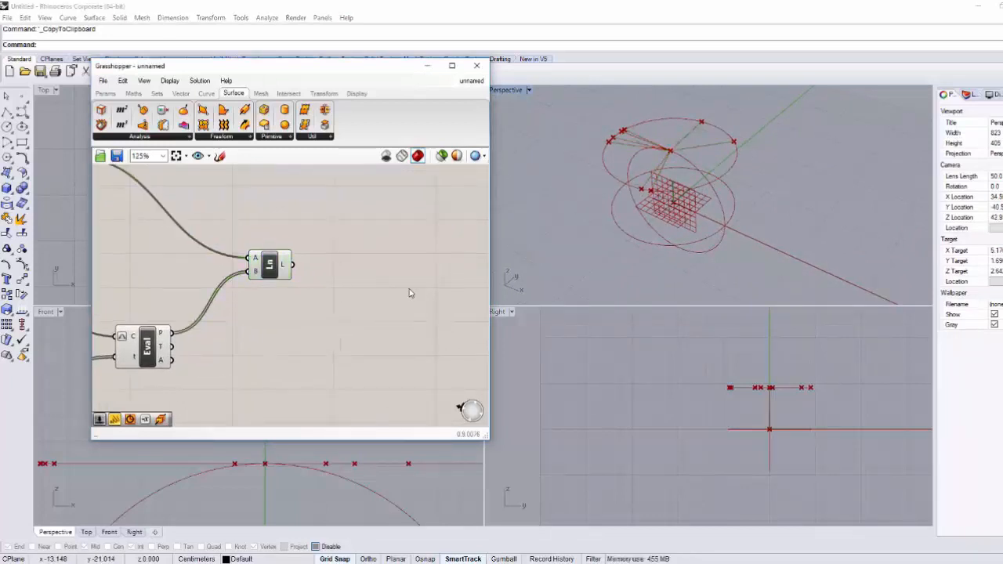
Step: Add a Pipe component beside Line and connect the line output to Pipe's curve input
{"action": "double_click", "coordinate": [408, 287]}
{"action": "type", "text": "pipe"}
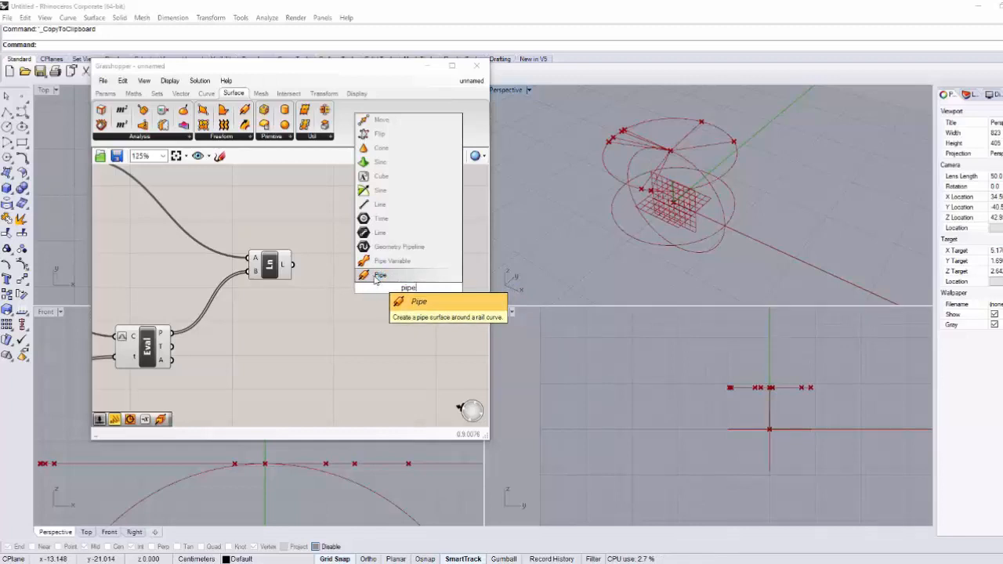
{"action": "left_click", "coordinate": [374, 276]}
{"action": "left_click_drag", "start_coordinate": [287, 266], "coordinate": [389, 275]}
{"action": "right_click_drag", "start_coordinate": [339, 274], "coordinate": [380, 286]}
{"action": "scroll", "coordinate": [380, 284], "scroll_direction": "down", "scroll_amount": 3}
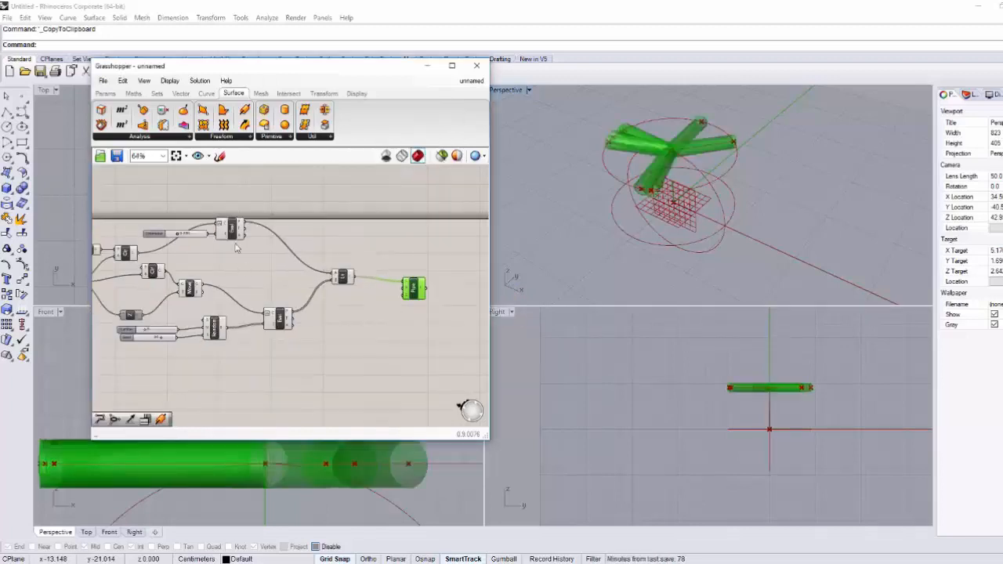
Step: Connect Move's geometry output to Pipe's curve input as an additional source alongside the lines
{"action": "scroll", "coordinate": [240, 240], "scroll_direction": "up", "scroll_amount": 2}
{"action": "left_click_drag", "start_coordinate": [251, 211], "coordinate": [343, 200]}
{"action": "right_click_drag", "start_coordinate": [309, 228], "coordinate": [373, 204]}
{"action": "scroll", "coordinate": [372, 204], "scroll_direction": "down", "scroll_amount": 1}
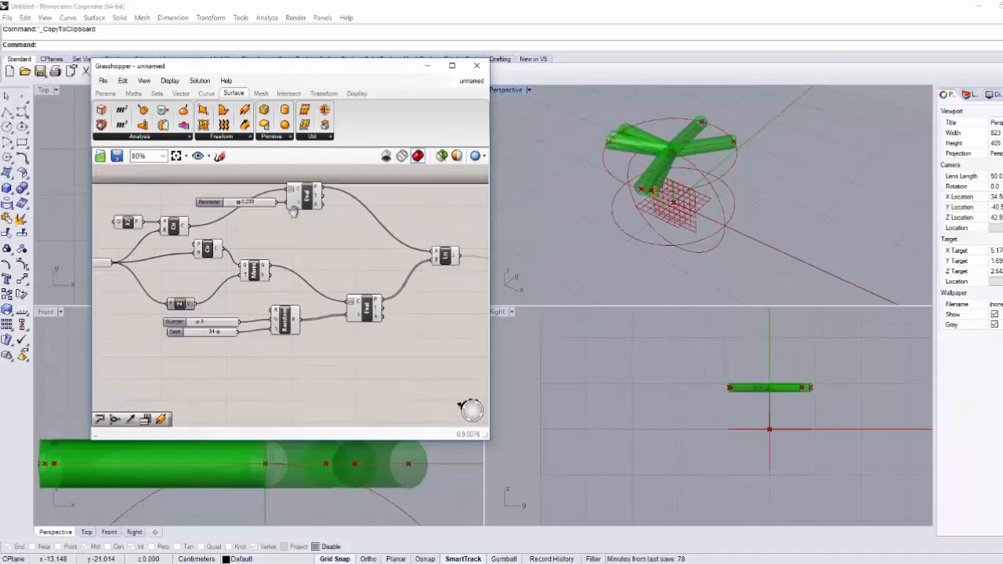
{"action": "right_click_drag", "start_coordinate": [284, 248], "coordinate": [185, 243]}
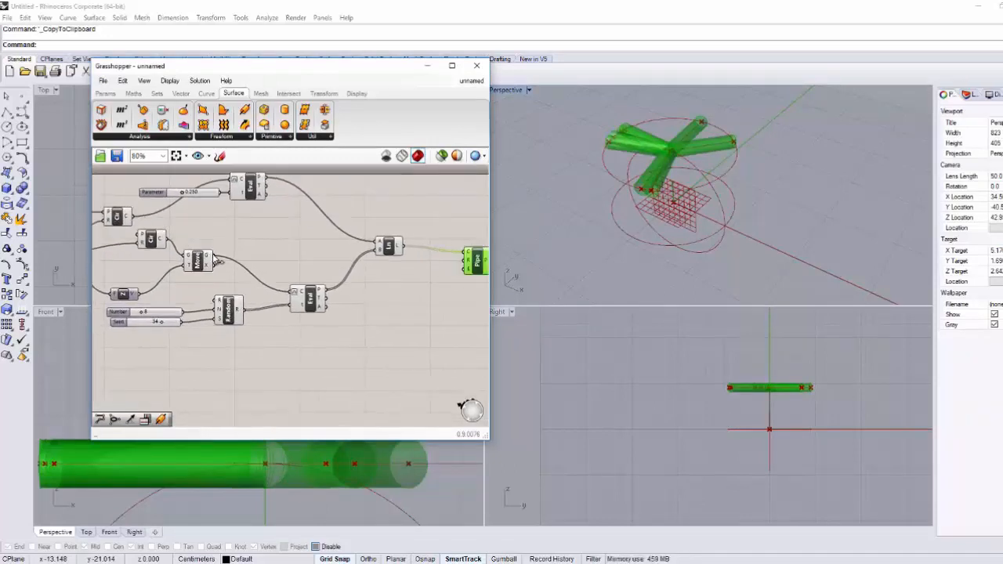
{"action": "left_click_drag", "start_coordinate": [213, 256], "coordinate": [468, 257], "text": "shift"}
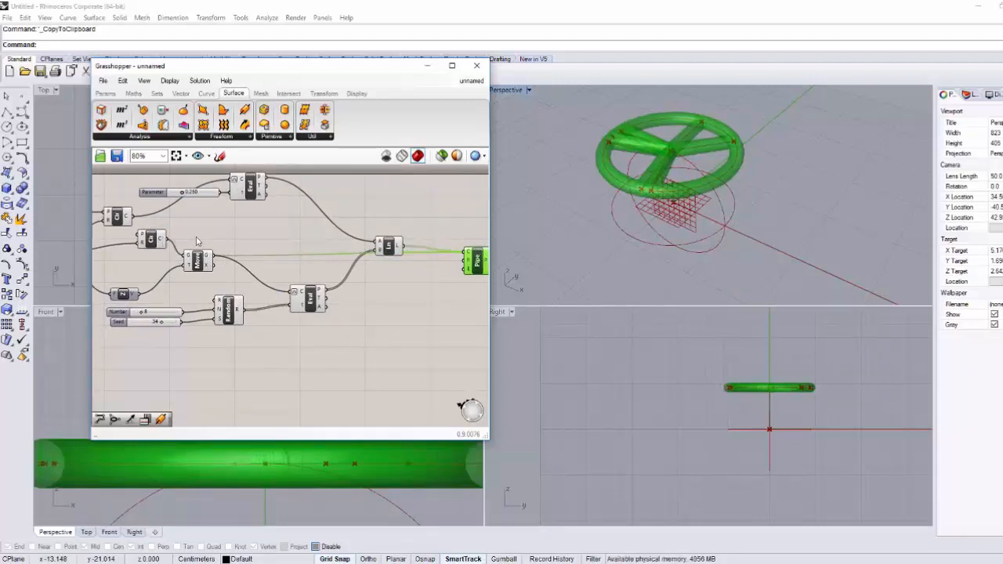
Step: Examine the geometry produced by the horizontal Circle, XZ Plane, Line, second Evaluate Curve and Random components one by one
{"action": "left_click_drag", "start_coordinate": [168, 239], "coordinate": [243, 237]}
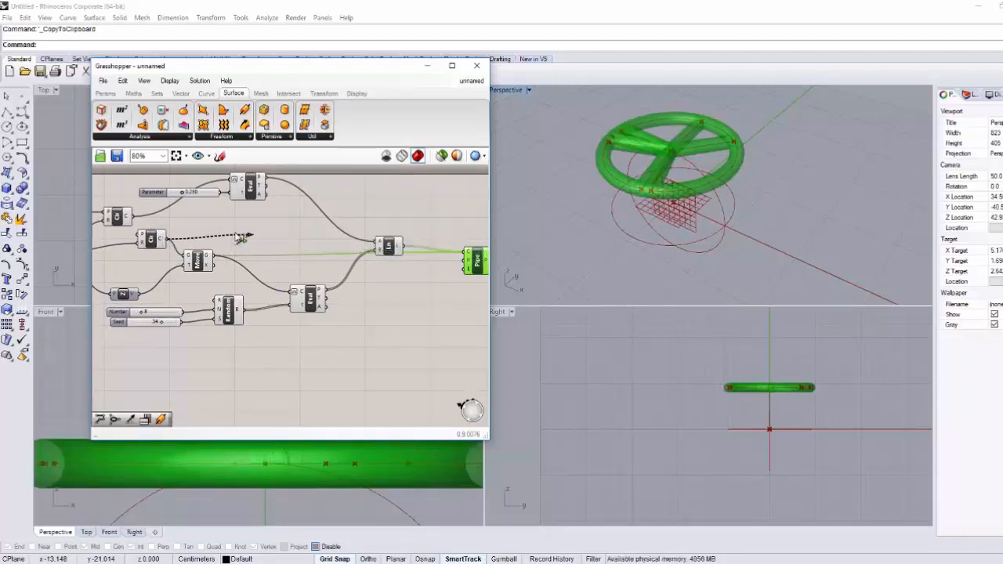
{"action": "left_click", "coordinate": [152, 240]}
{"action": "left_click", "coordinate": [308, 301]}
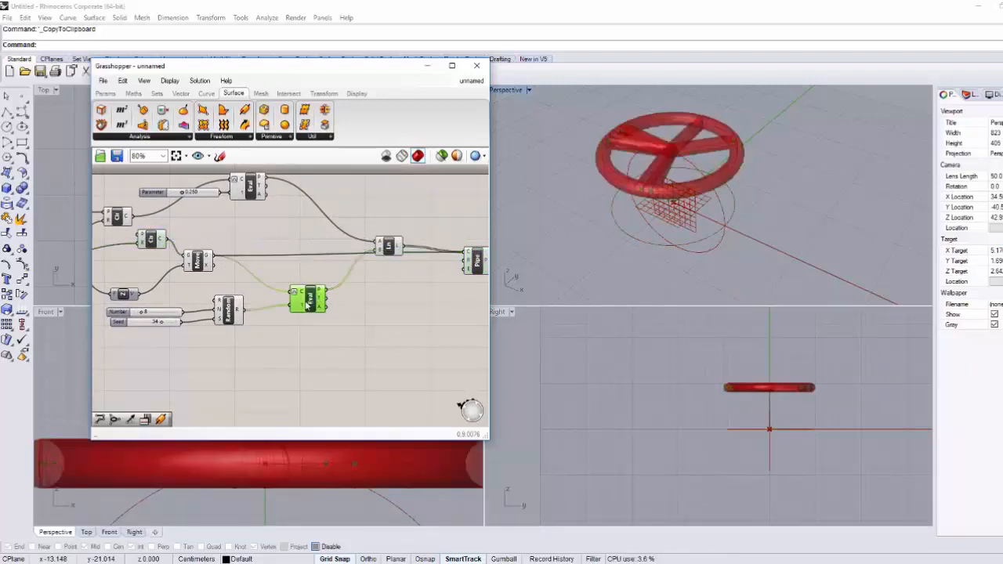
{"action": "right_click_drag", "start_coordinate": [308, 304], "coordinate": [386, 289]}
{"action": "left_click", "coordinate": [150, 201]}
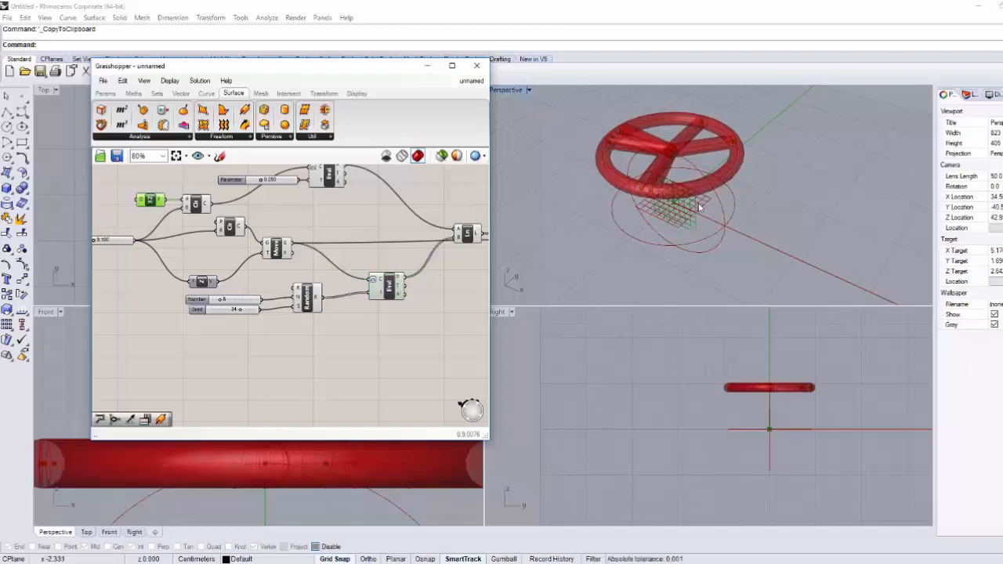
{"action": "right_click_drag", "start_coordinate": [700, 208], "coordinate": [703, 169]}
{"action": "left_click", "coordinate": [467, 234]}
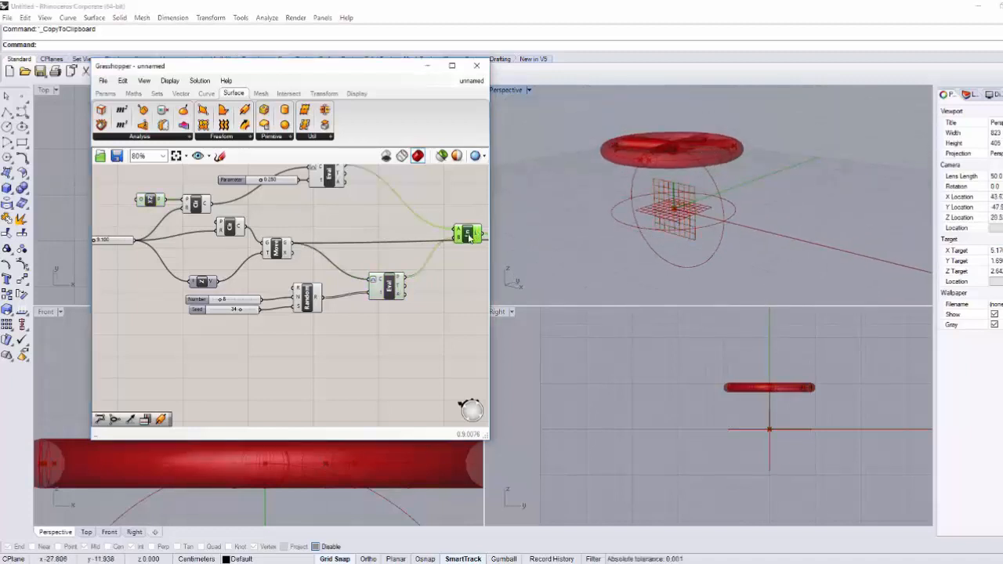
{"action": "left_click", "coordinate": [381, 292]}
{"action": "left_click", "coordinate": [307, 301]}
{"action": "right_click_drag", "start_coordinate": [435, 266], "coordinate": [320, 261]}
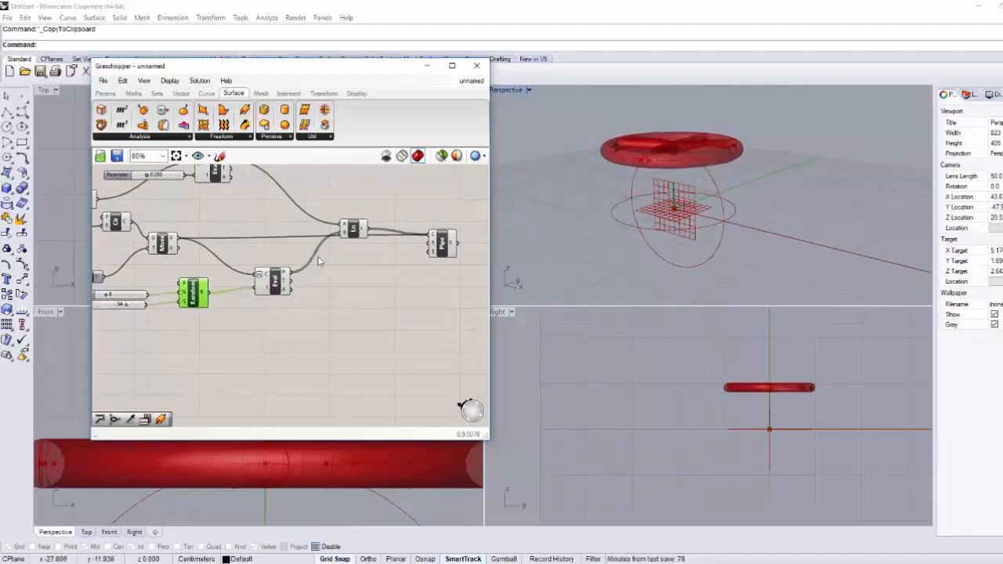
Step: Inspect the Pipe and Line components' geometry in the Perspective viewport from above and from the side
{"action": "left_click", "coordinate": [442, 246]}
{"action": "right_click_drag", "start_coordinate": [584, 192], "coordinate": [584, 222]}
{"action": "right_click_drag", "start_coordinate": [356, 215], "coordinate": [363, 238]}
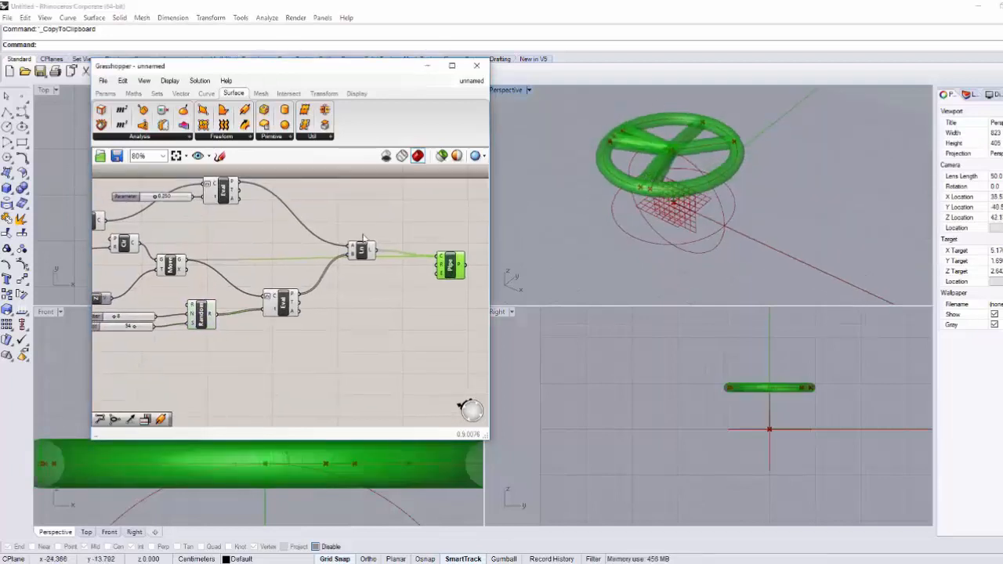
{"action": "left_click", "coordinate": [362, 249]}
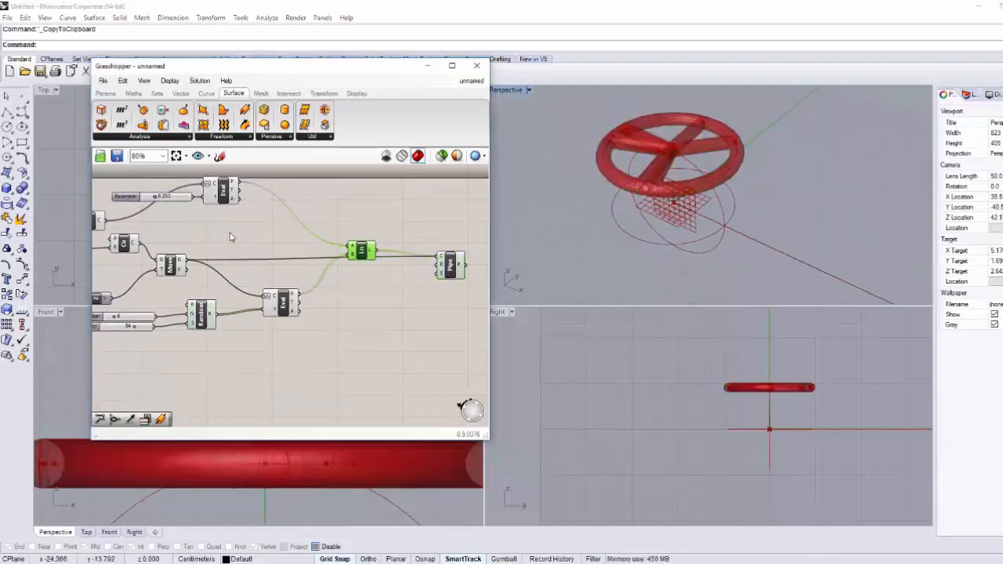
{"action": "right_click_drag", "start_coordinate": [230, 238], "coordinate": [247, 232]}
{"action": "right_click_drag", "start_coordinate": [206, 267], "coordinate": [266, 264]}
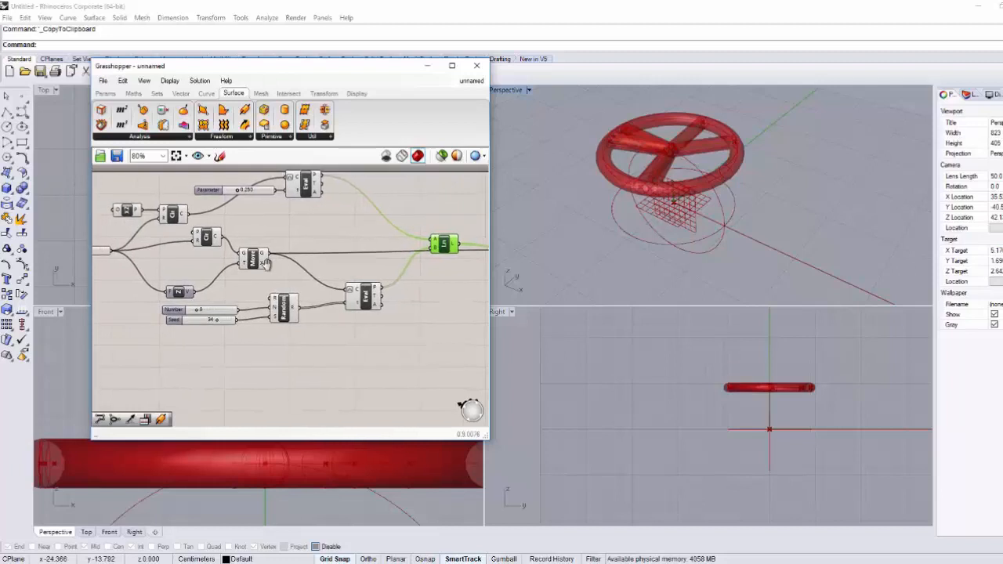
{"action": "right_click_drag", "start_coordinate": [756, 188], "coordinate": [766, 119]}
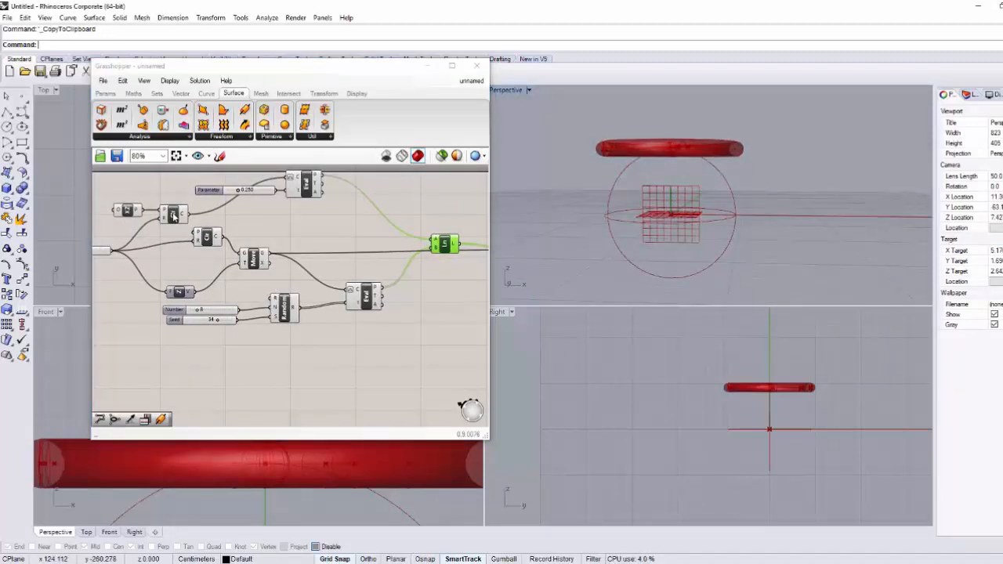
Step: Connect the XZ-plane Circle's curve output to Pipe's curve input as an additional source
{"action": "left_click", "coordinate": [174, 217]}
{"action": "scroll", "coordinate": [186, 217], "scroll_direction": "down", "scroll_amount": 2}
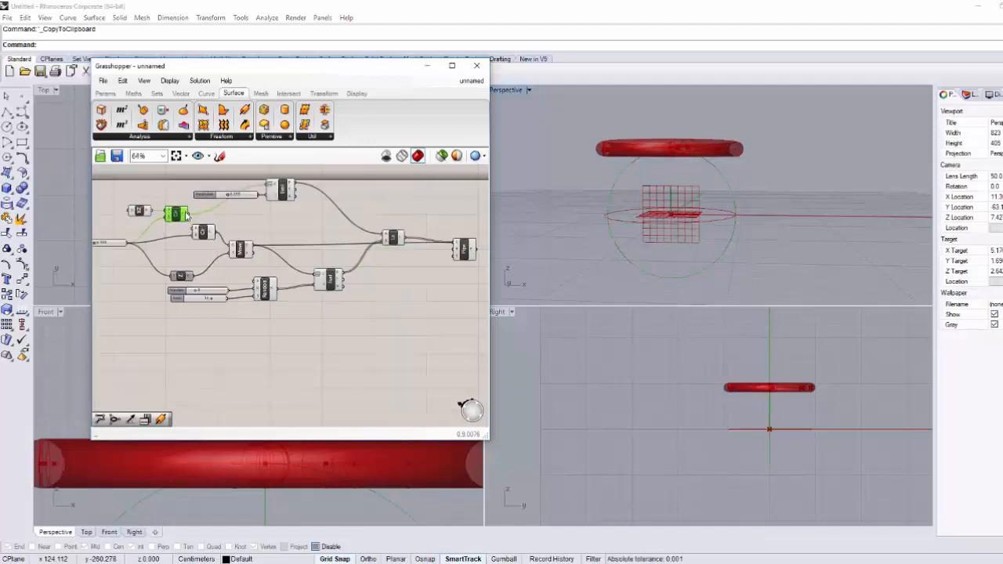
{"action": "left_click_drag", "start_coordinate": [233, 227], "coordinate": [384, 237]}
{"action": "right_click_drag", "start_coordinate": [768, 203], "coordinate": [766, 185]}
{"action": "right_click_drag", "start_coordinate": [453, 248], "coordinate": [366, 239]}
{"action": "scroll", "coordinate": [366, 240], "scroll_direction": "up", "scroll_amount": 4}
{"action": "right_click_drag", "start_coordinate": [607, 209], "coordinate": [631, 188]}
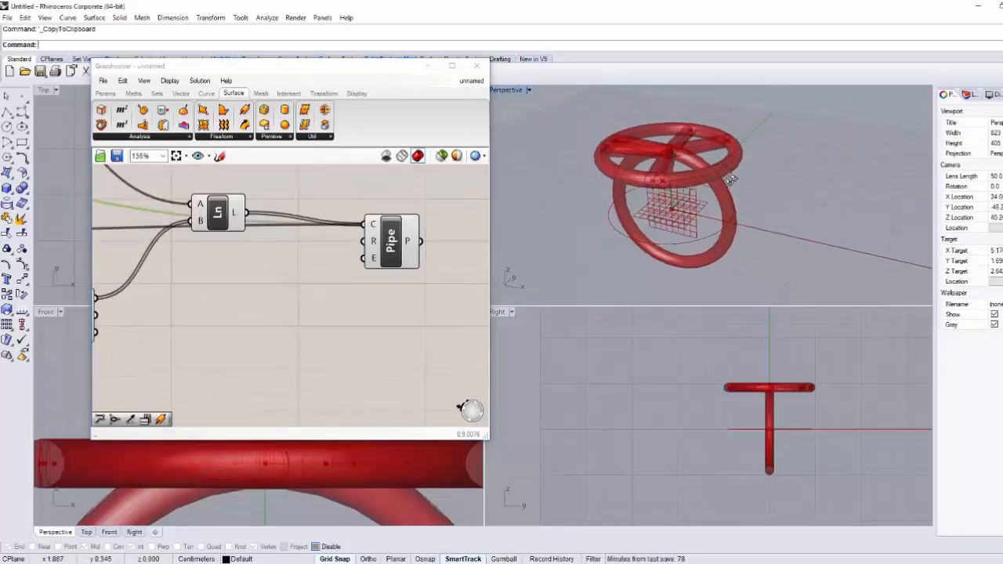
Step: Set the Pipe component's radius input to 0.6
{"action": "scroll", "coordinate": [671, 143], "scroll_direction": "up", "scroll_amount": 4}
{"action": "right_click_drag", "start_coordinate": [672, 143], "coordinate": [665, 111]}
{"action": "right_click_drag", "start_coordinate": [394, 203], "coordinate": [380, 193]}
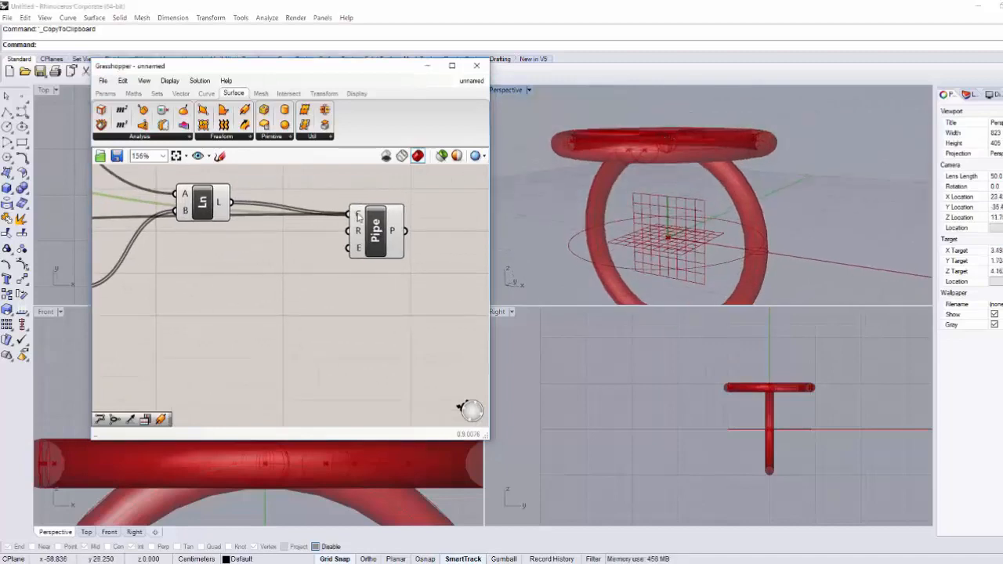
{"action": "scroll", "coordinate": [364, 211], "scroll_direction": "up", "scroll_amount": 1}
{"action": "right_click_drag", "start_coordinate": [704, 171], "coordinate": [467, 190]}
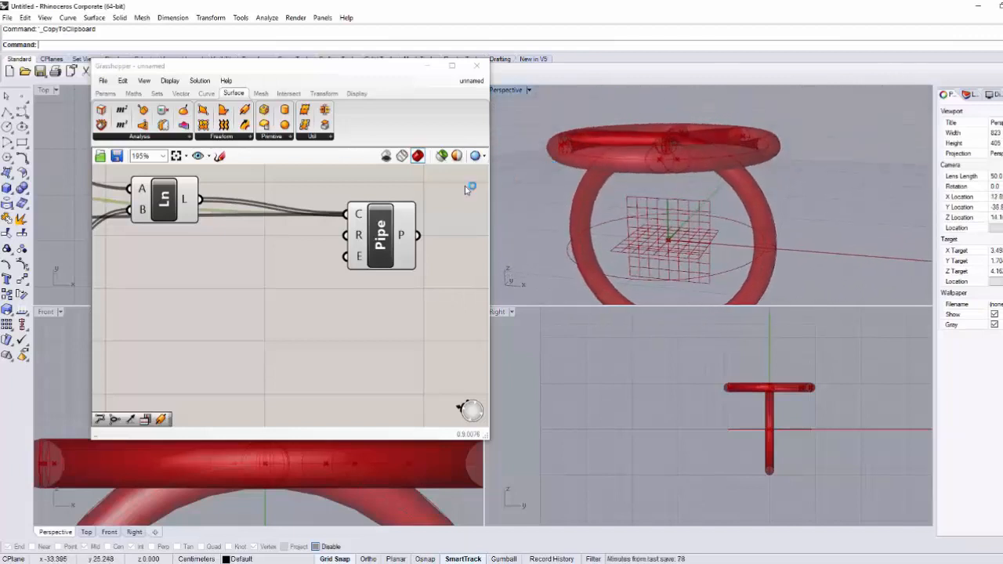
{"action": "right_click", "coordinate": [359, 234]}
{"action": "left_click", "coordinate": [312, 240]}
{"action": "right_click", "coordinate": [357, 237]}
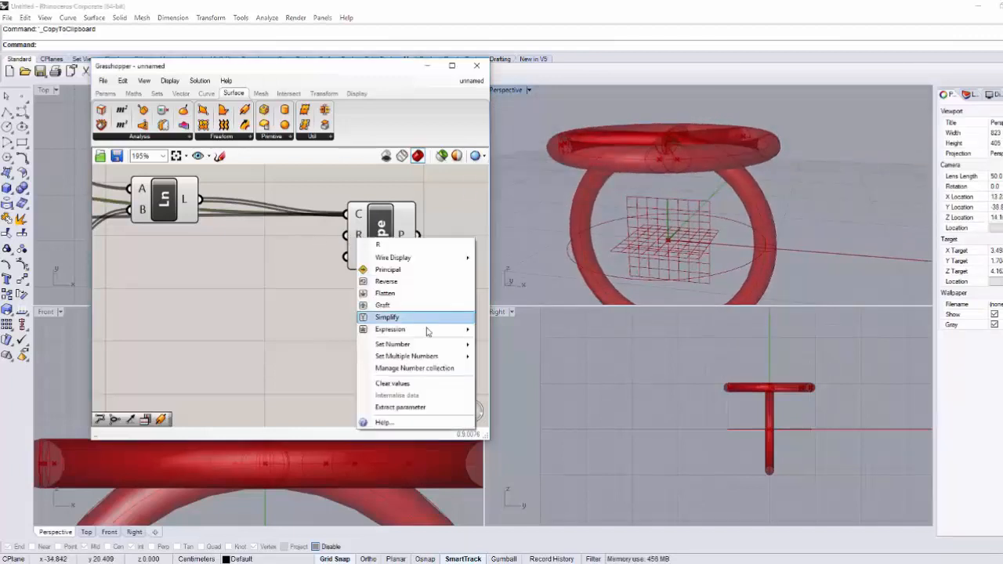
{"action": "mouse_move", "coordinate": [439, 350]}
{"action": "left_click_drag", "start_coordinate": [517, 346], "coordinate": [497, 347]}
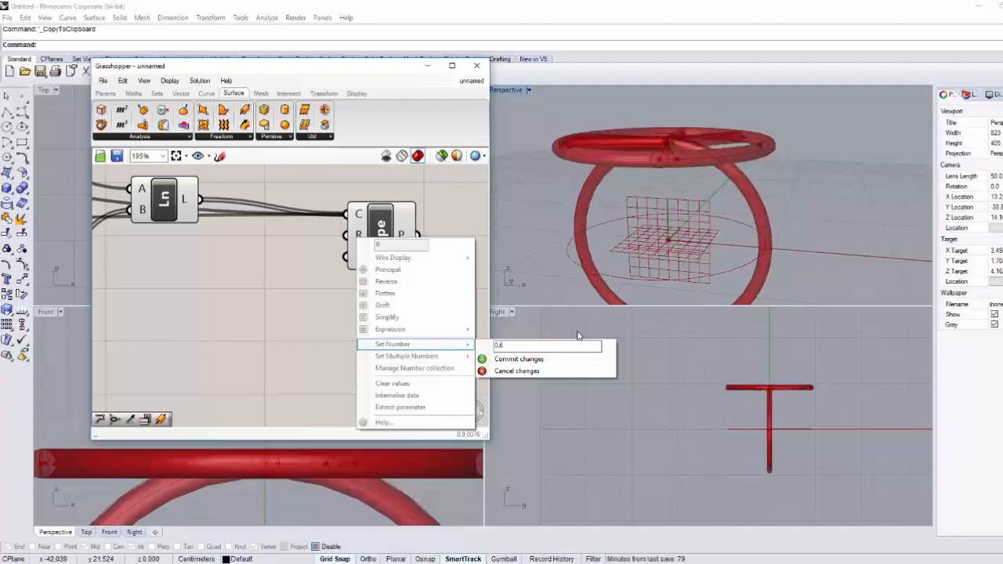
{"action": "left_click", "coordinate": [570, 360]}
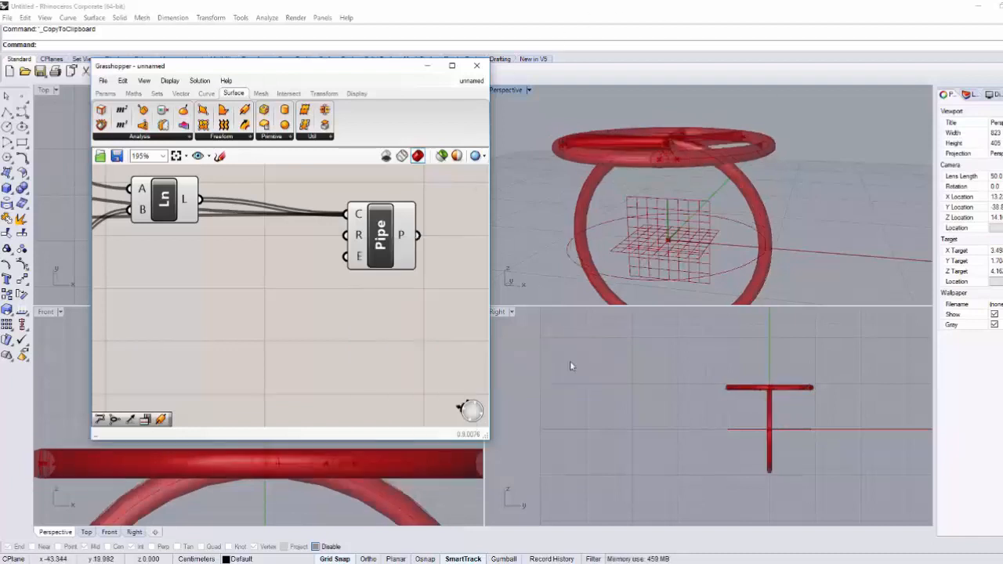
Step: Set the Seed slider feeding the Random component to 33, changing how the piped spokes are distributed
{"action": "right_click_drag", "start_coordinate": [652, 100], "coordinate": [547, 265]}
{"action": "scroll", "coordinate": [616, 126], "scroll_direction": "down", "scroll_amount": 5}
{"action": "scroll", "coordinate": [684, 180], "scroll_direction": "down", "scroll_amount": 5}
{"action": "scroll", "coordinate": [643, 247], "scroll_direction": "up", "scroll_amount": 3}
{"action": "scroll", "coordinate": [746, 101], "scroll_direction": "up", "scroll_amount": 3}
{"action": "scroll", "coordinate": [730, 93], "scroll_direction": "up", "scroll_amount": 5}
{"action": "scroll", "coordinate": [637, 157], "scroll_direction": "down", "scroll_amount": 5}
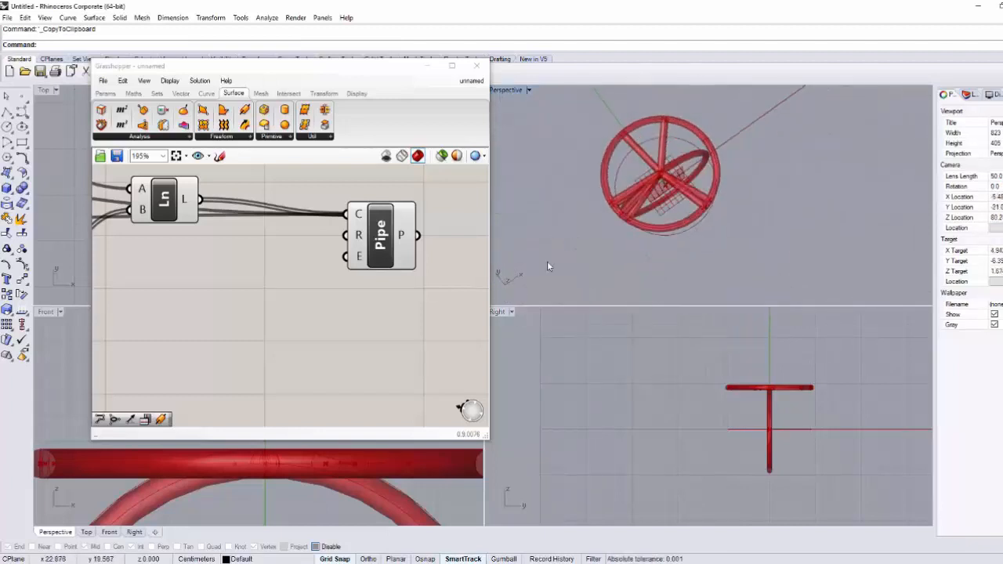
{"action": "scroll", "coordinate": [407, 259], "scroll_direction": "down", "scroll_amount": 8}
{"action": "scroll", "coordinate": [247, 216], "scroll_direction": "up", "scroll_amount": 6}
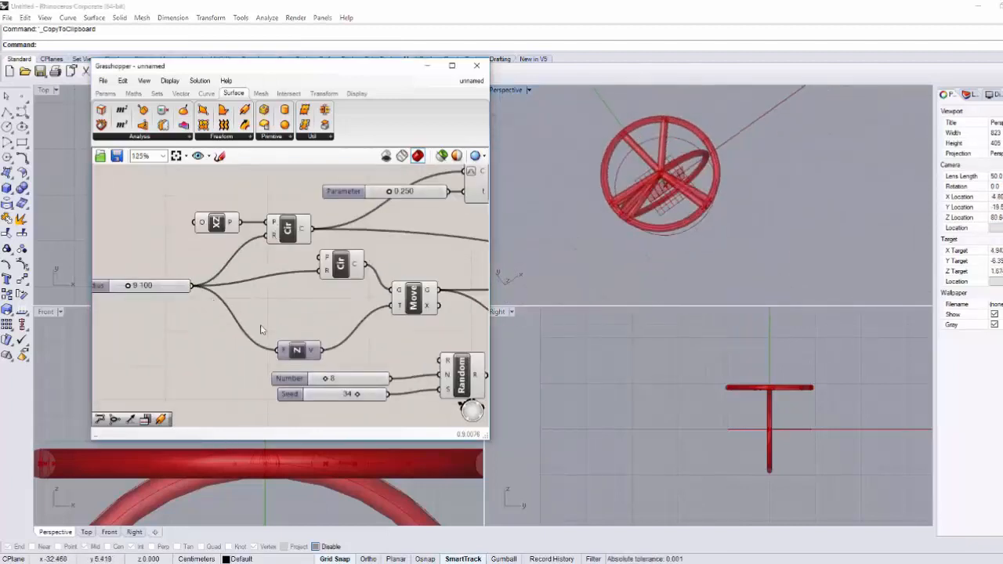
{"action": "right_click_drag", "start_coordinate": [263, 327], "coordinate": [231, 307]}
{"action": "scroll", "coordinate": [301, 362], "scroll_direction": "up", "scroll_amount": 3}
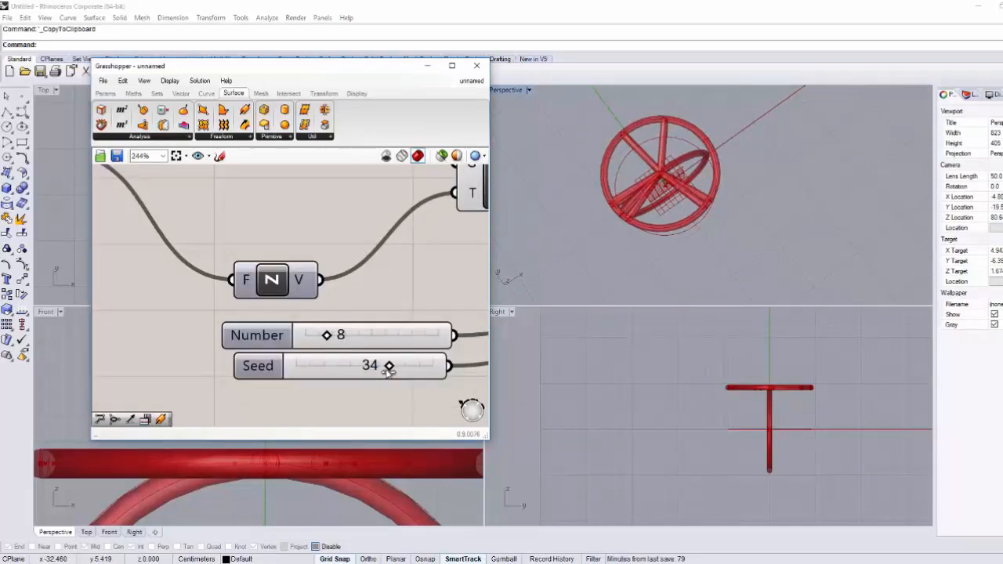
{"action": "mouse_move", "coordinate": [384, 367]}
{"action": "left_mouse_down"}
{"action": "mouse_move", "coordinate": [348, 371]}
{"action": "mouse_move", "coordinate": [388, 370]}
{"action": "left_mouse_up"}
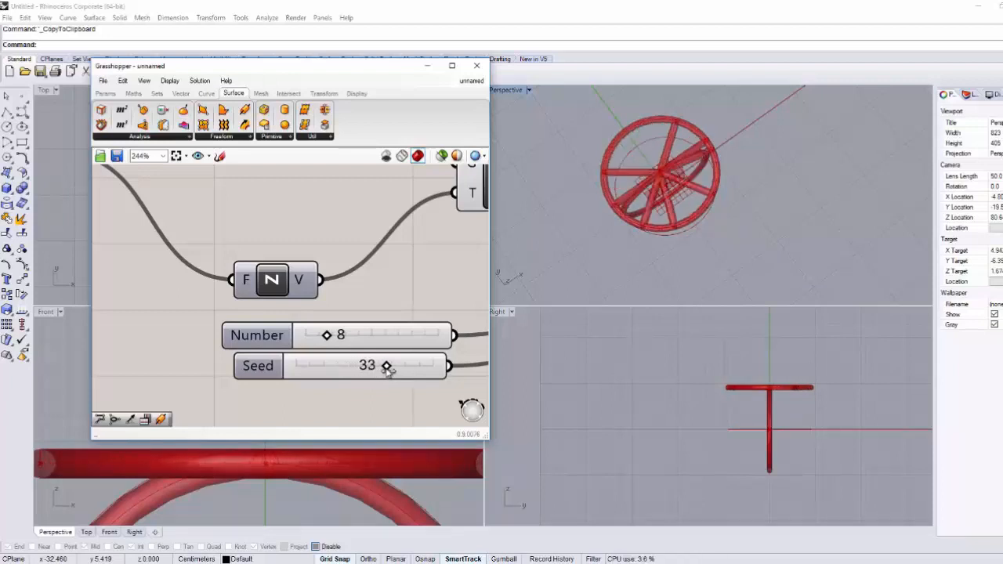
Step: Inspect the piped circles and spokes in the Perspective viewport from several angles
{"action": "right_click_drag", "start_coordinate": [655, 232], "coordinate": [689, 171]}
{"action": "scroll", "coordinate": [389, 268], "scroll_direction": "down", "scroll_amount": 4}
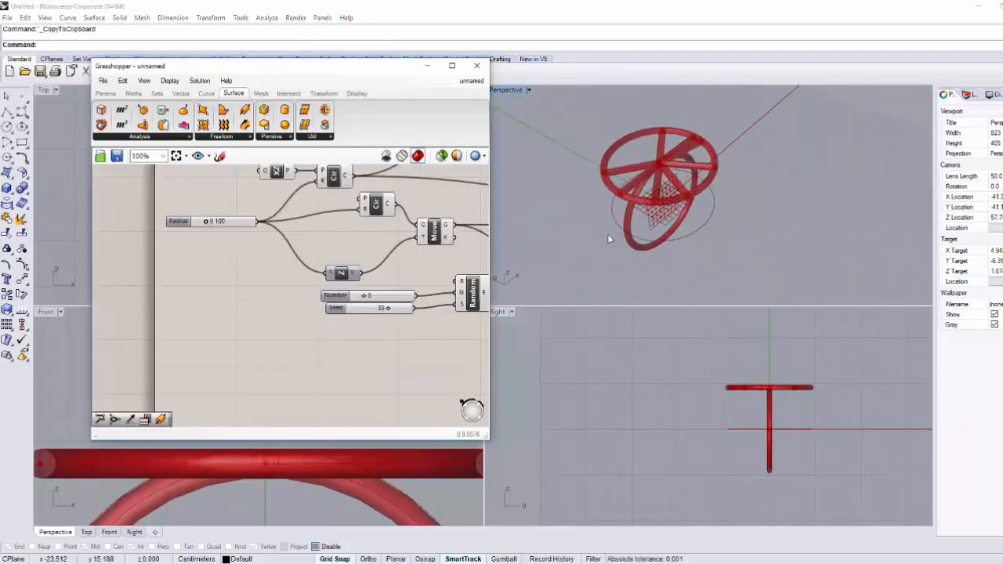
{"action": "right_click_drag", "start_coordinate": [608, 233], "coordinate": [595, 274]}
{"action": "scroll", "coordinate": [646, 152], "scroll_direction": "up", "scroll_amount": 2}
{"action": "right_click_drag", "start_coordinate": [309, 246], "coordinate": [284, 316]}
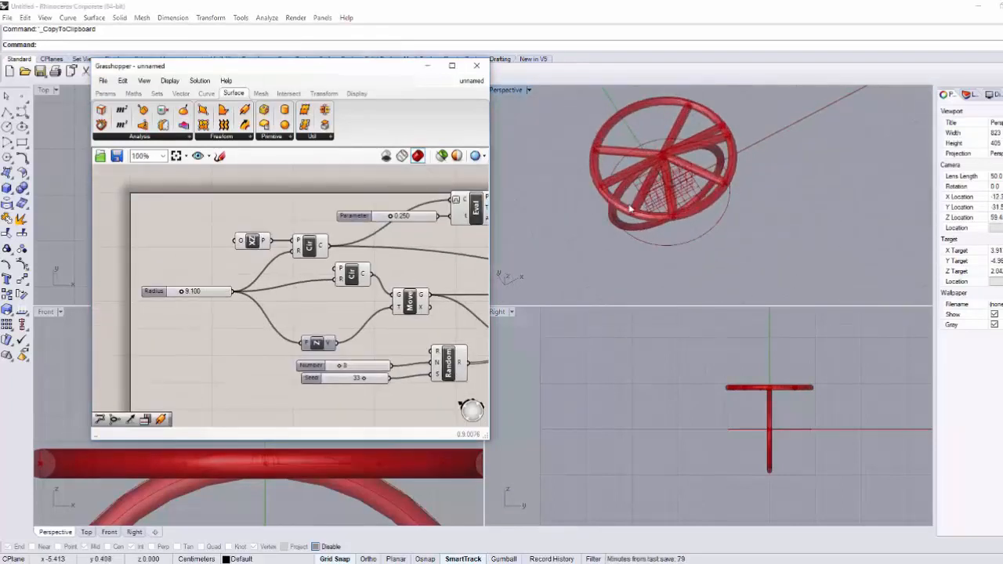
{"action": "right_click_drag", "start_coordinate": [630, 208], "coordinate": [586, 156]}
{"action": "scroll", "coordinate": [630, 194], "scroll_direction": "up", "scroll_amount": 4}
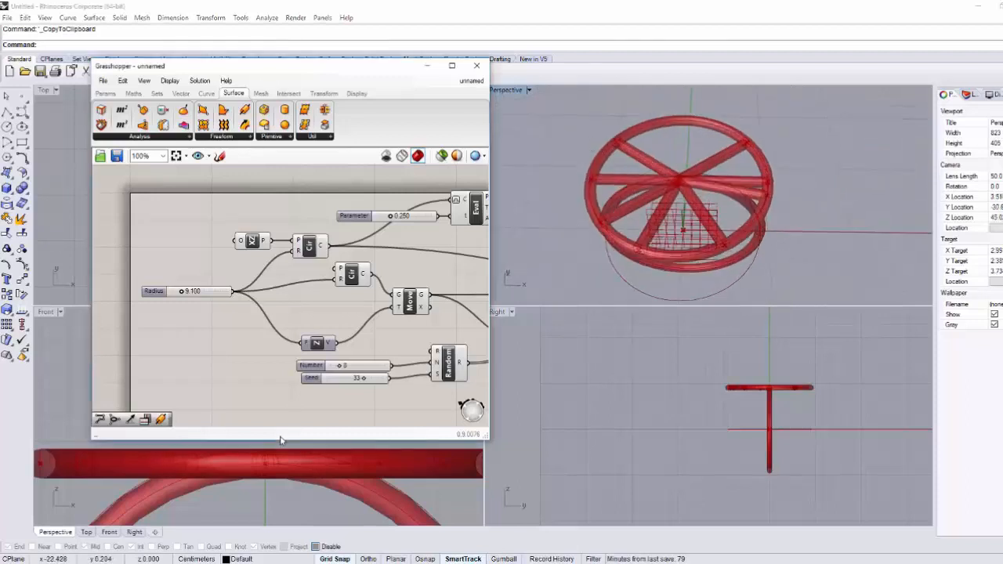
Step: Set the Radius slider that drives both circles and the Z move to 9.4, checking the vertical ring in the Front viewport
{"action": "scroll", "coordinate": [231, 480], "scroll_direction": "down", "scroll_amount": 5}
{"action": "right_click_drag", "start_coordinate": [235, 467], "coordinate": [235, 465]}
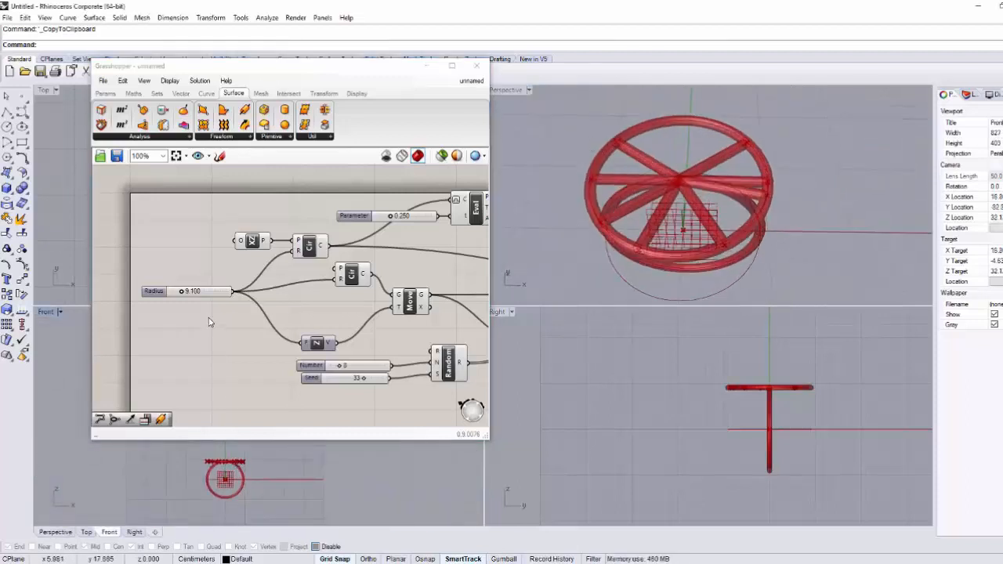
{"action": "right_click_drag", "start_coordinate": [177, 320], "coordinate": [179, 293]}
{"action": "scroll", "coordinate": [218, 500], "scroll_direction": "up", "scroll_amount": 6}
{"action": "right_click_drag", "start_coordinate": [217, 500], "coordinate": [211, 512]}
{"action": "scroll", "coordinate": [196, 496], "scroll_direction": "up", "scroll_amount": 8}
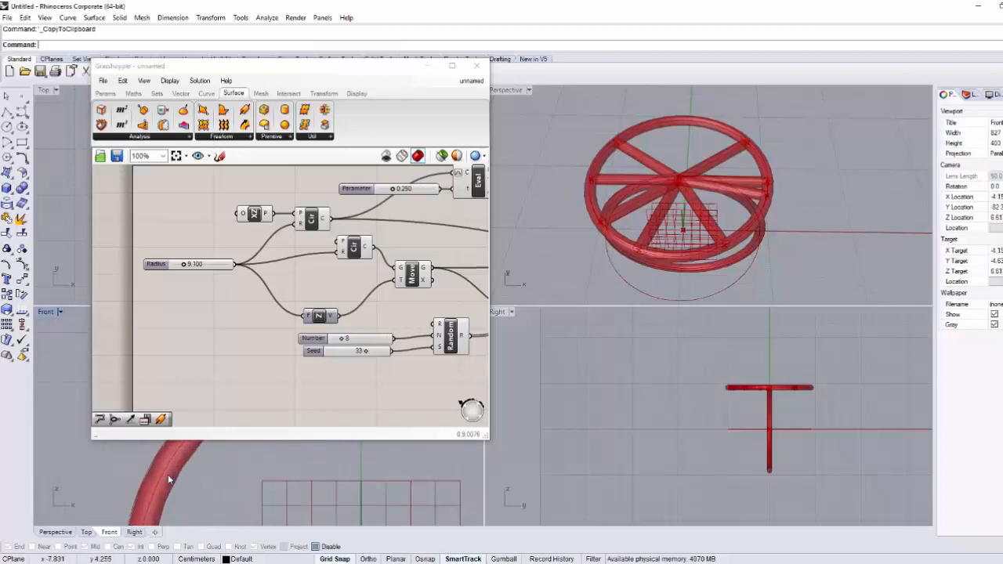
{"action": "scroll", "coordinate": [168, 474], "scroll_direction": "down", "scroll_amount": 3}
{"action": "right_click_drag", "start_coordinate": [171, 424], "coordinate": [171, 418]}
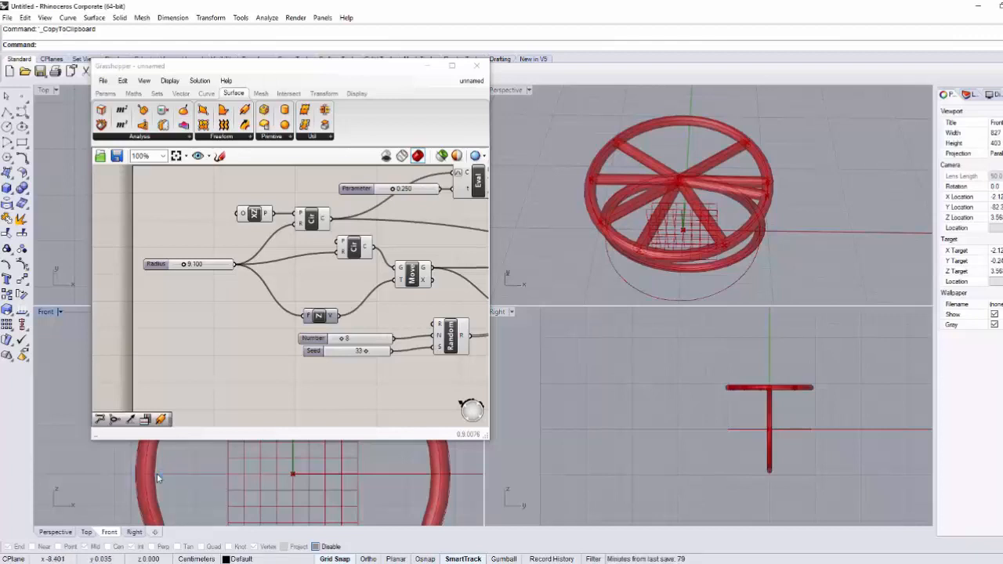
{"action": "double_click", "coordinate": [192, 264]}
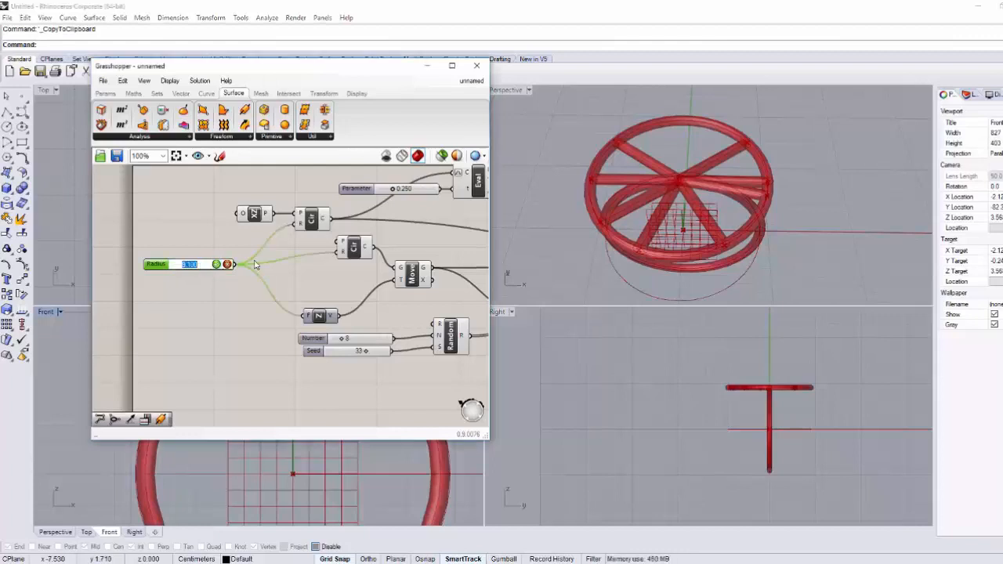
{"action": "type", "text": "9.4"}
{"action": "key", "text": "Return"}
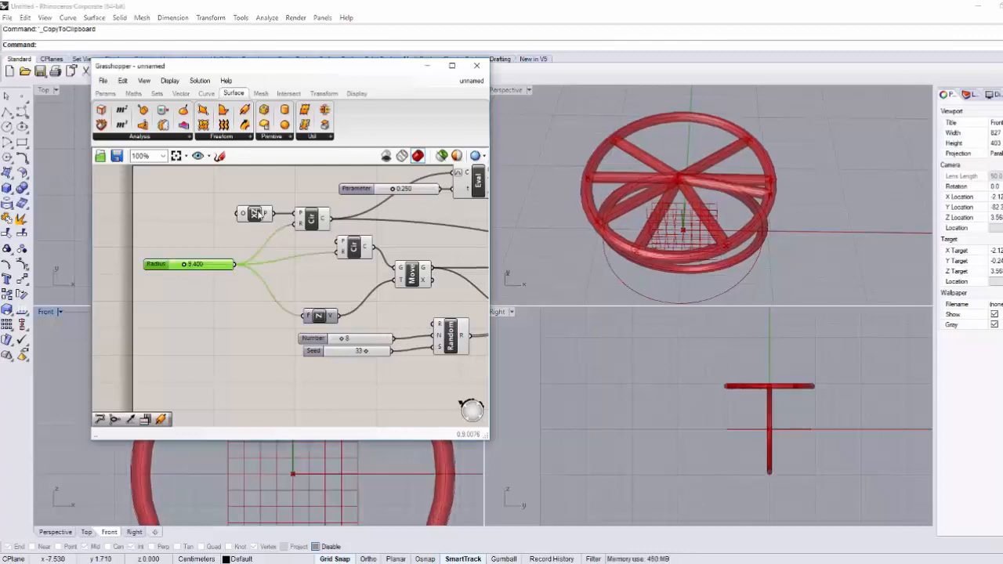
{"action": "left_click", "coordinate": [229, 320]}
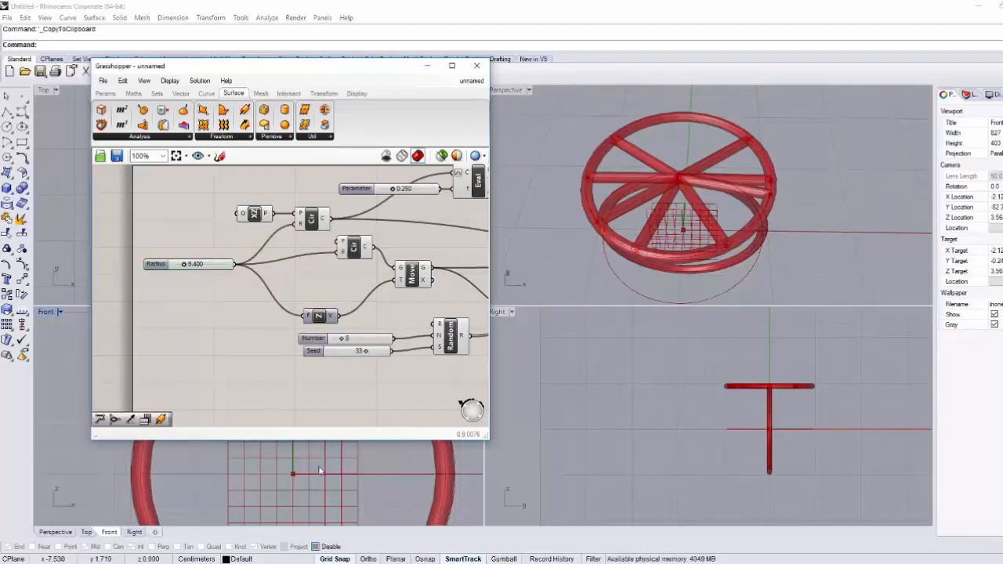
Step: Examine the vertical ring's inner edges against the grid in the Front viewport and the whole model in Perspective
{"action": "scroll", "coordinate": [324, 462], "scroll_direction": "down", "scroll_amount": 5}
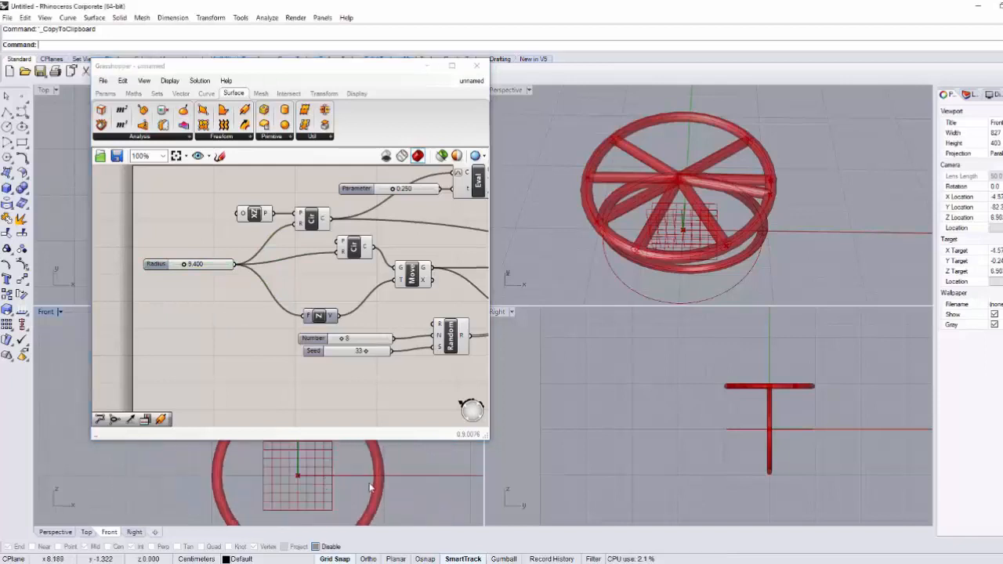
{"action": "scroll", "coordinate": [384, 472], "scroll_direction": "up", "scroll_amount": 5}
{"action": "scroll", "coordinate": [383, 472], "scroll_direction": "up", "scroll_amount": 2}
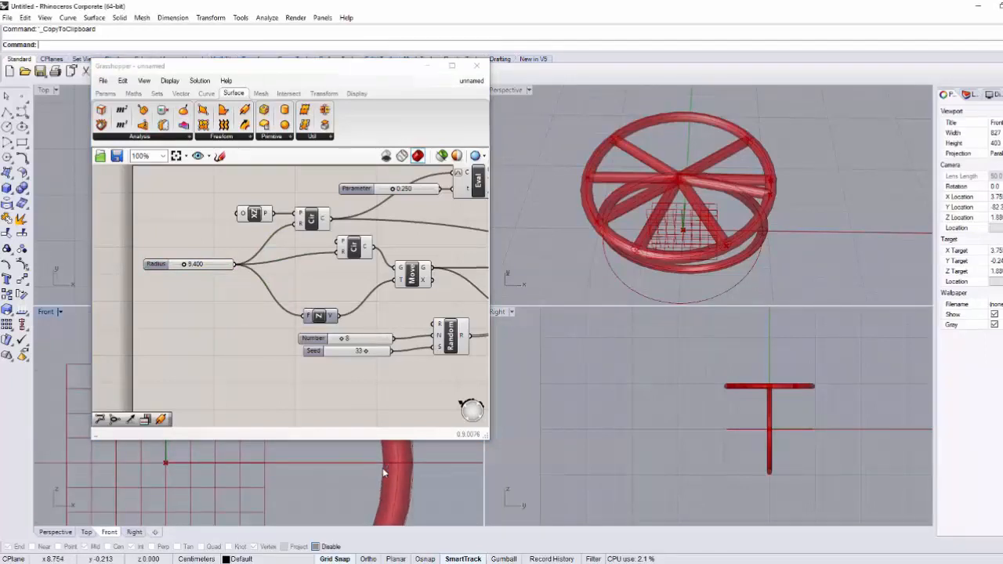
{"action": "scroll", "coordinate": [386, 471], "scroll_direction": "down", "scroll_amount": 4}
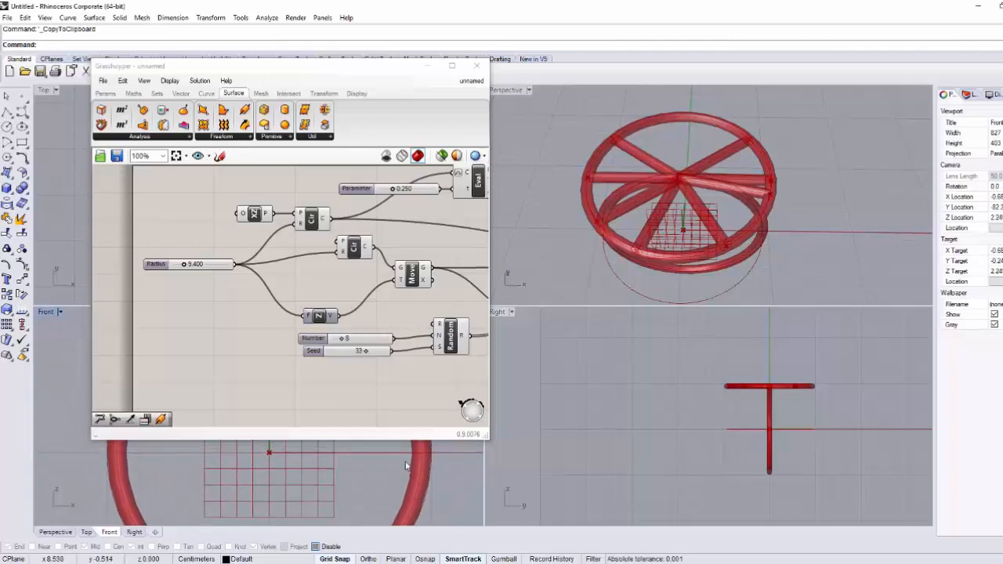
{"action": "scroll", "coordinate": [406, 470], "scroll_direction": "down", "scroll_amount": 1}
{"action": "right_click_drag", "start_coordinate": [404, 471], "coordinate": [408, 480]}
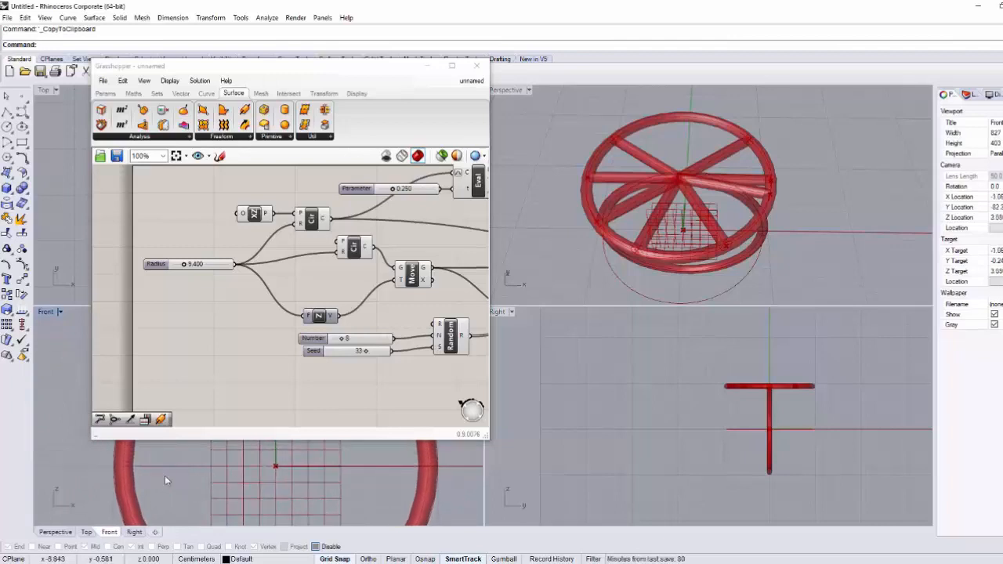
{"action": "left_click", "coordinate": [208, 301]}
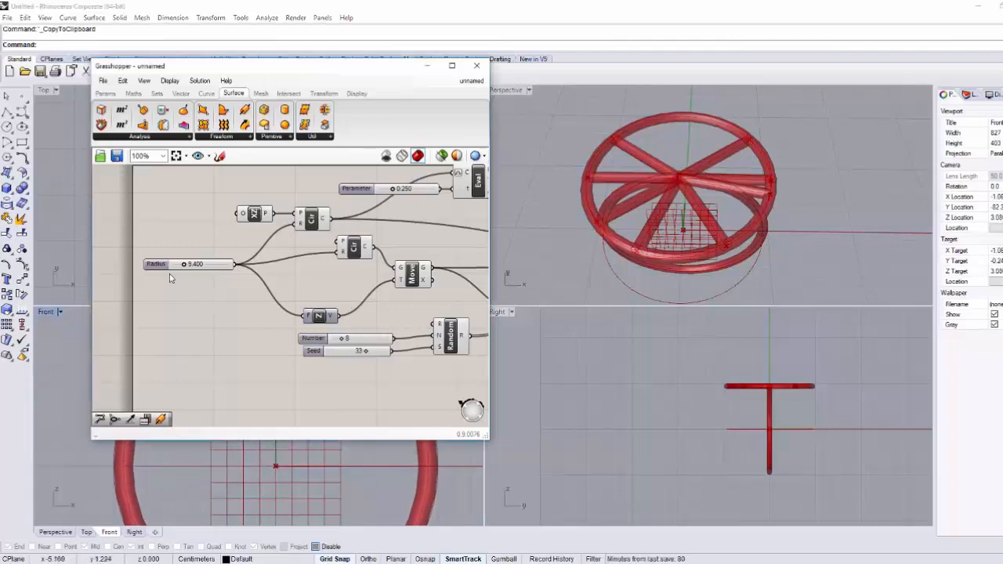
{"action": "right_click_drag", "start_coordinate": [661, 205], "coordinate": [632, 139]}
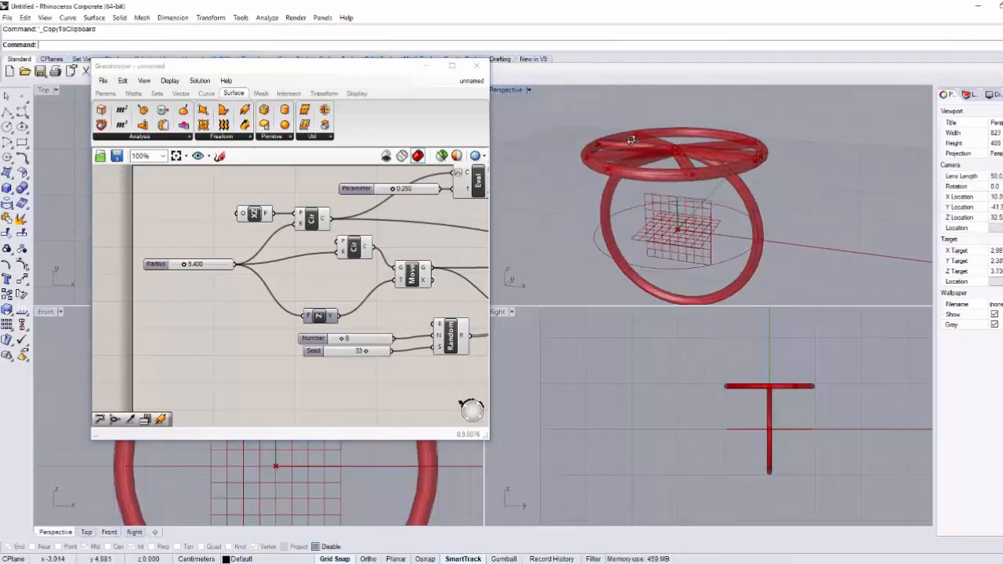
Step: Switch to Photos to view the Logo Original.jpg image
{"action": "left_click", "coordinate": [345, 563]}
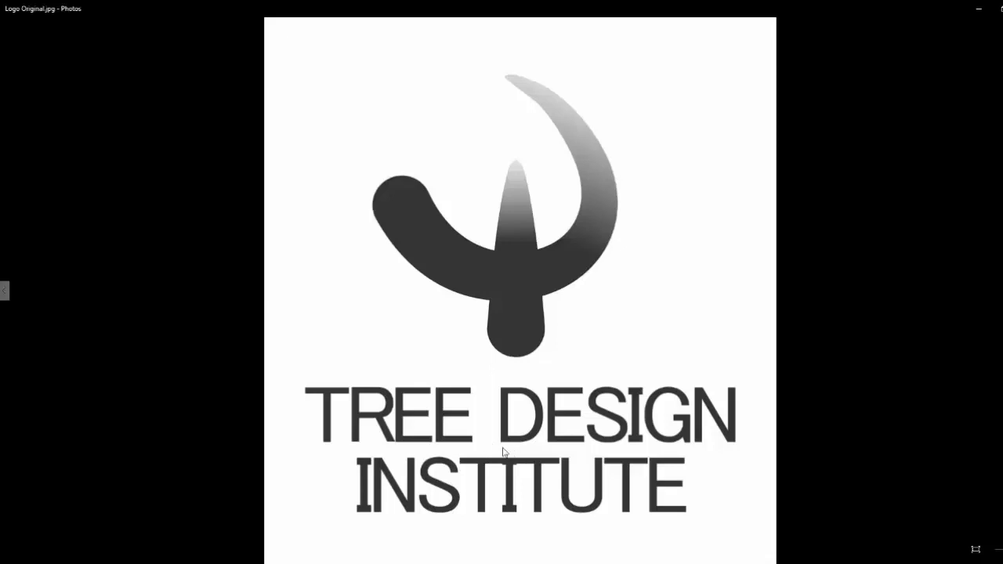
{"action": "left_click", "coordinate": [627, 563]}
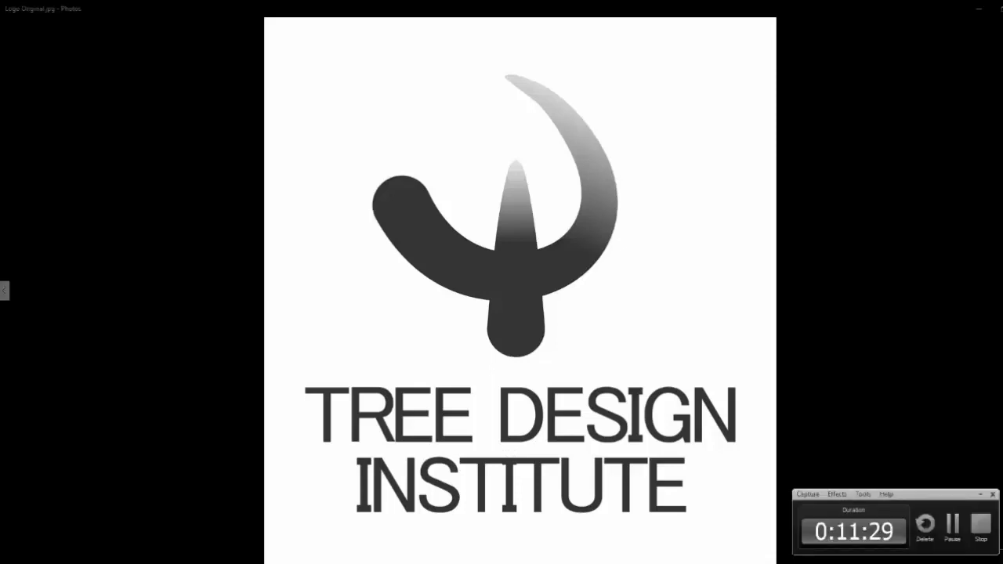